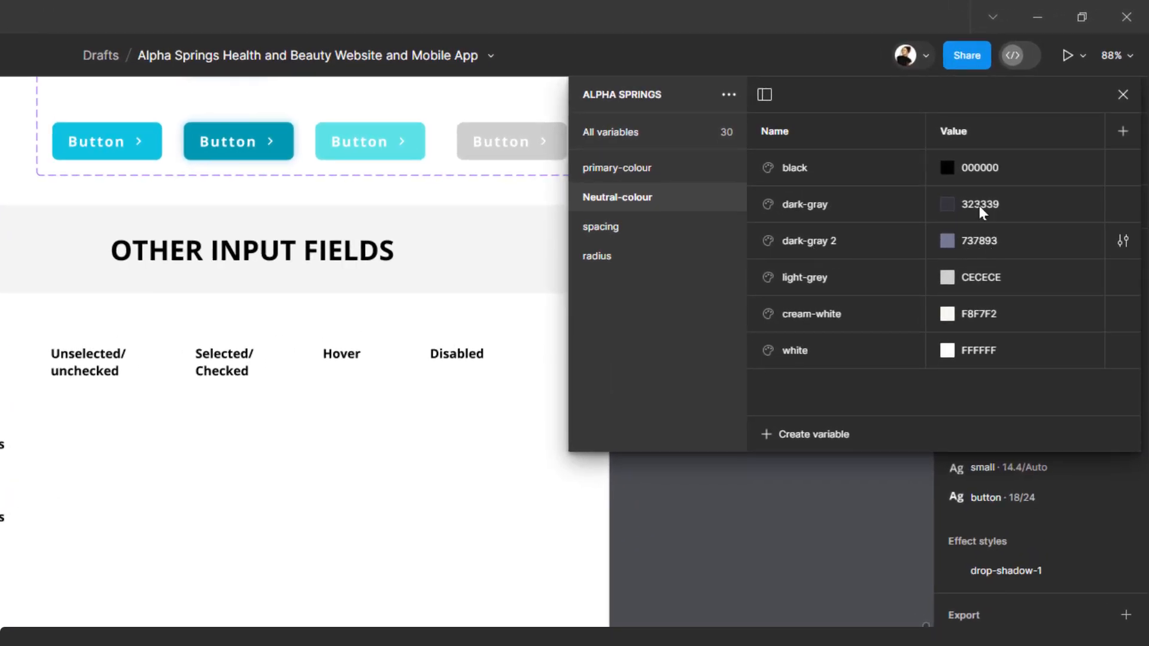
Step: Close the Alpha Springs variables window
left_click_drag(935, 93, 864, 94)
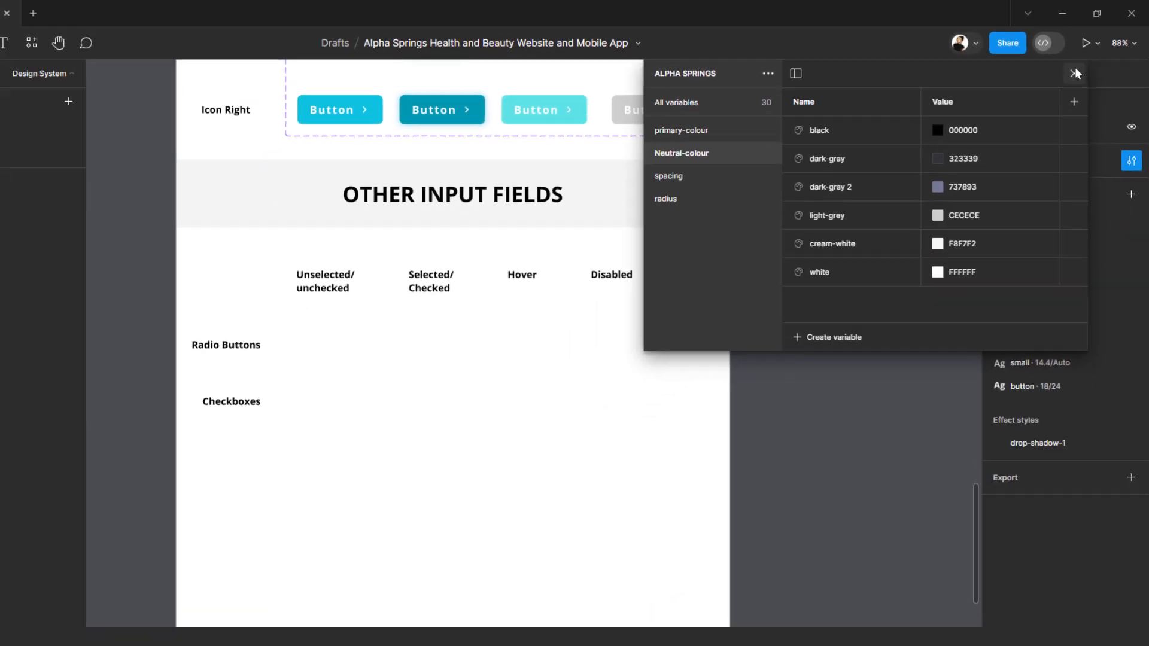
key("Escape")
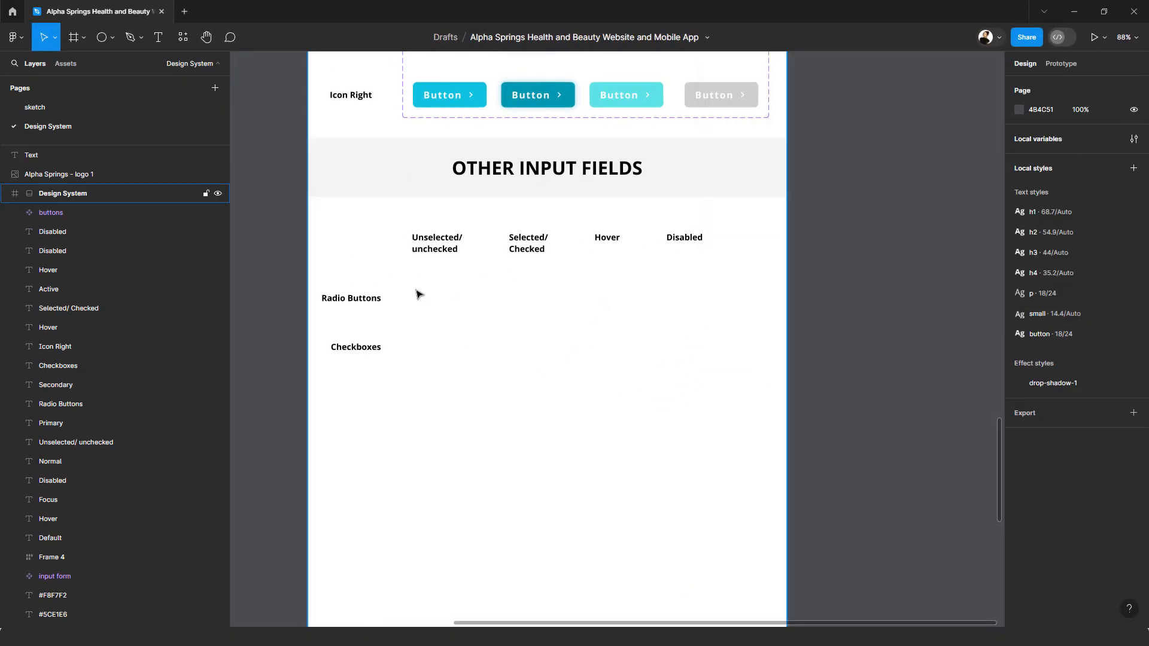
Step: Draw a circle beside the Radio Buttons label, under the Unselected/unchecked heading, and set its width and height to 20
scroll(418, 293, "up", 3)
scroll(420, 293, "up", 2)
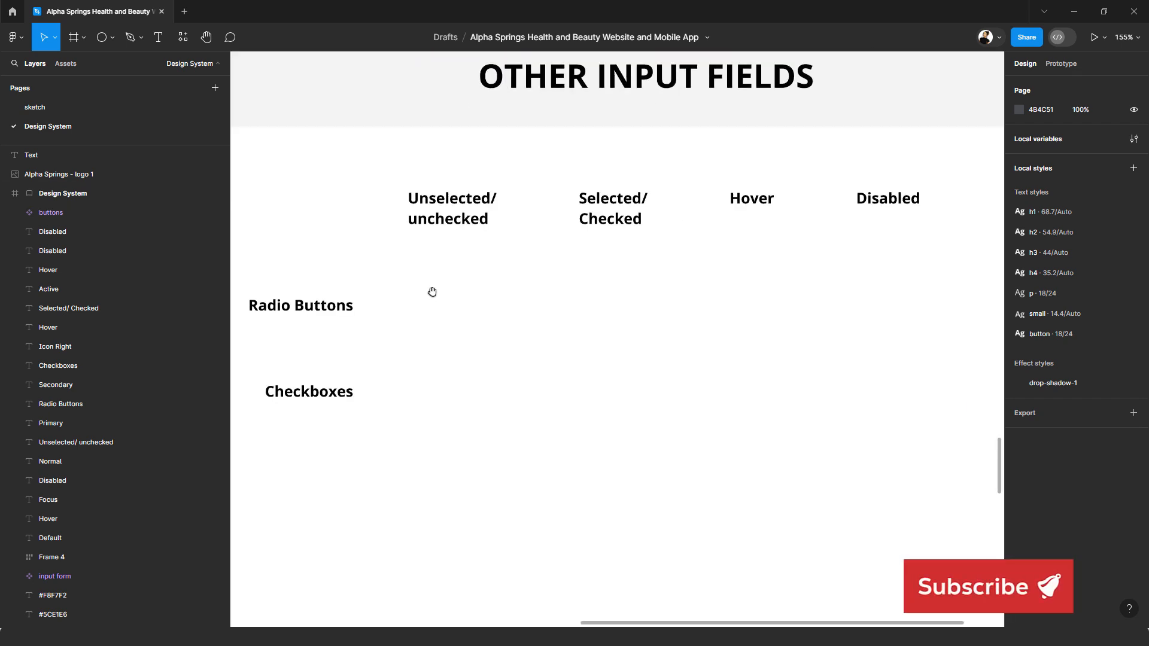
scroll(487, 225, "up", 3)
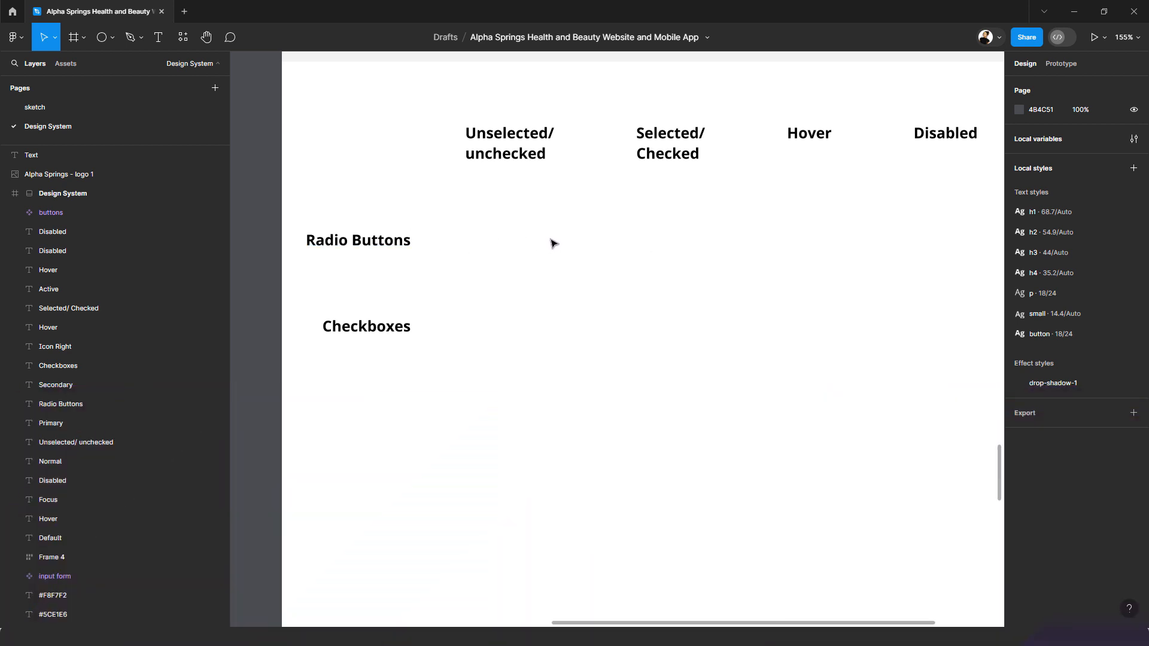
left_click(113, 38)
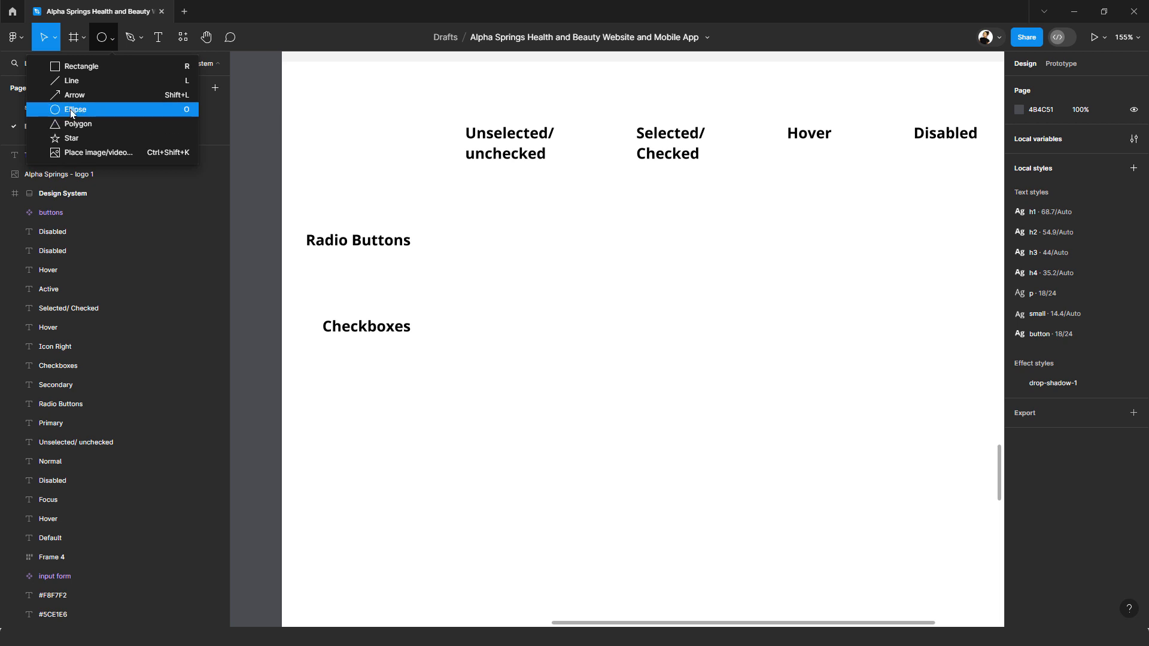
left_click(70, 109)
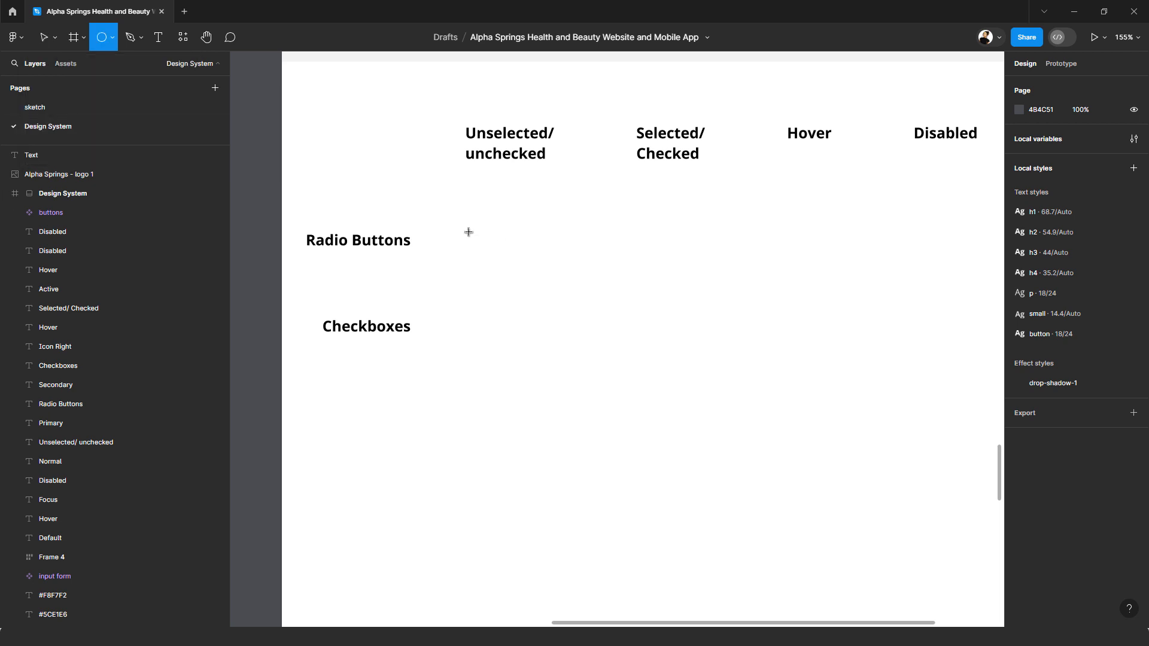
left_click_drag(471, 238, 479, 249)
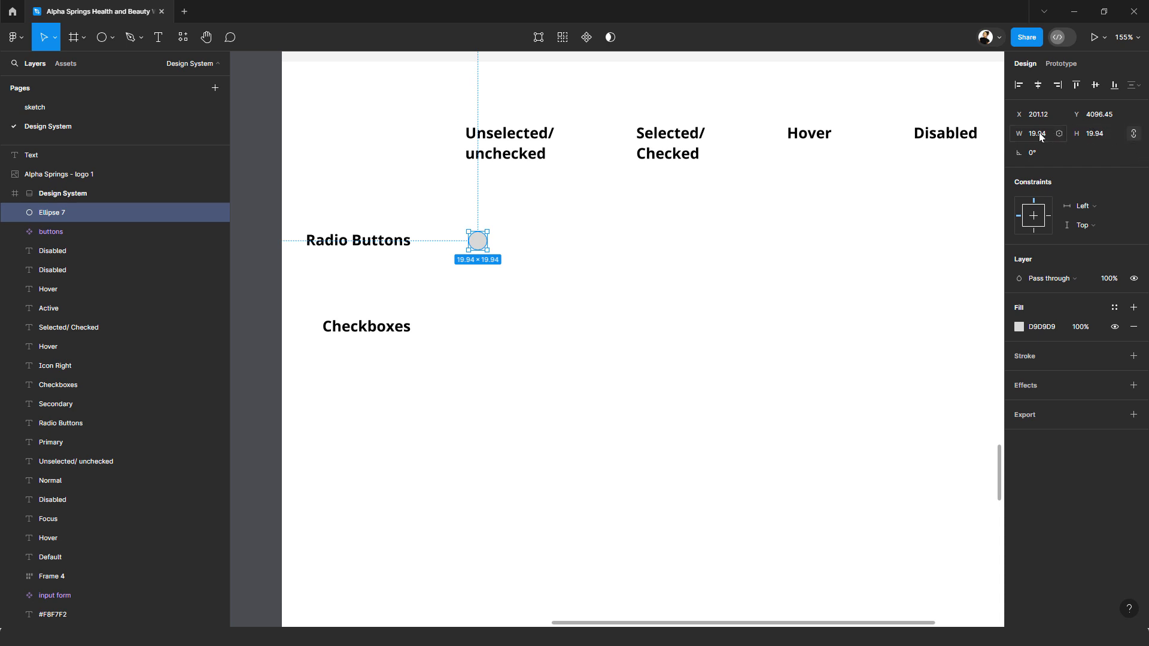
type("20")
left_click(1092, 135)
type("20")
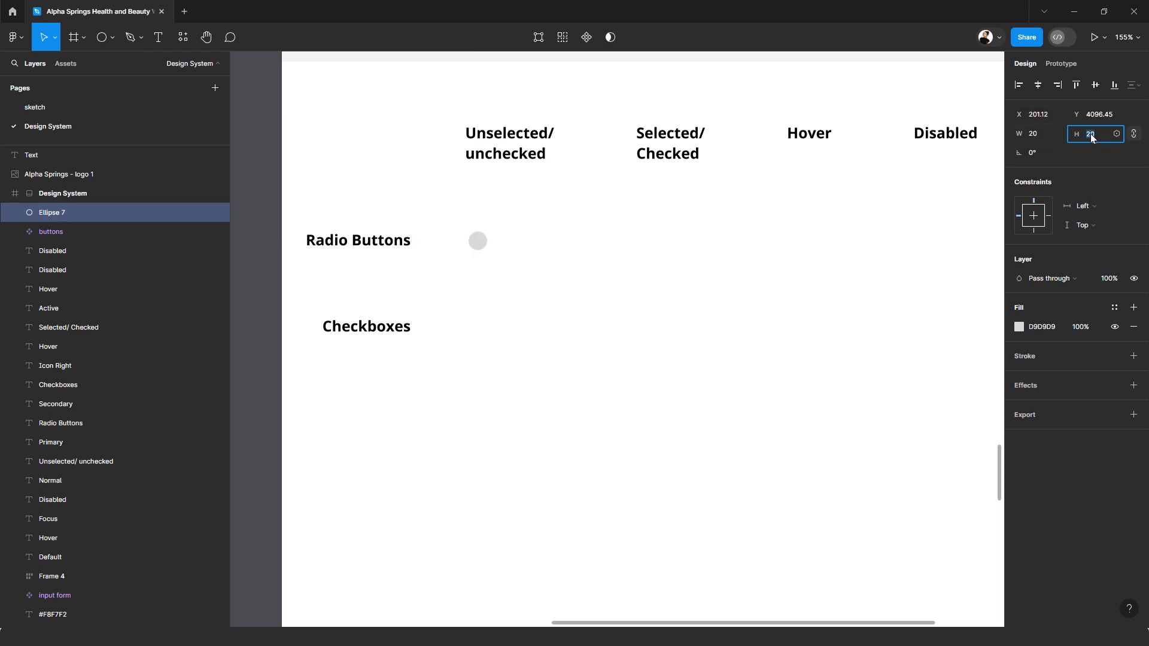
key("Return")
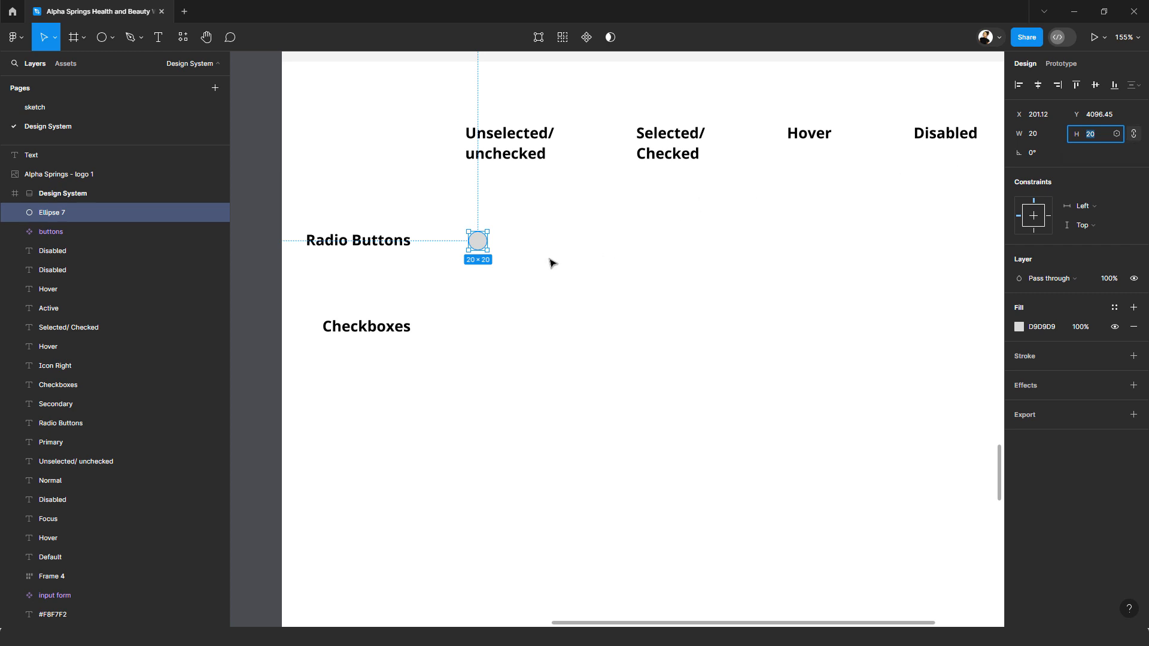
Step: Give the circle an inside stroke of 2 in Neutral-colour/dark-gray 2 and remove its fill
left_click(1134, 356)
left_click(1088, 398)
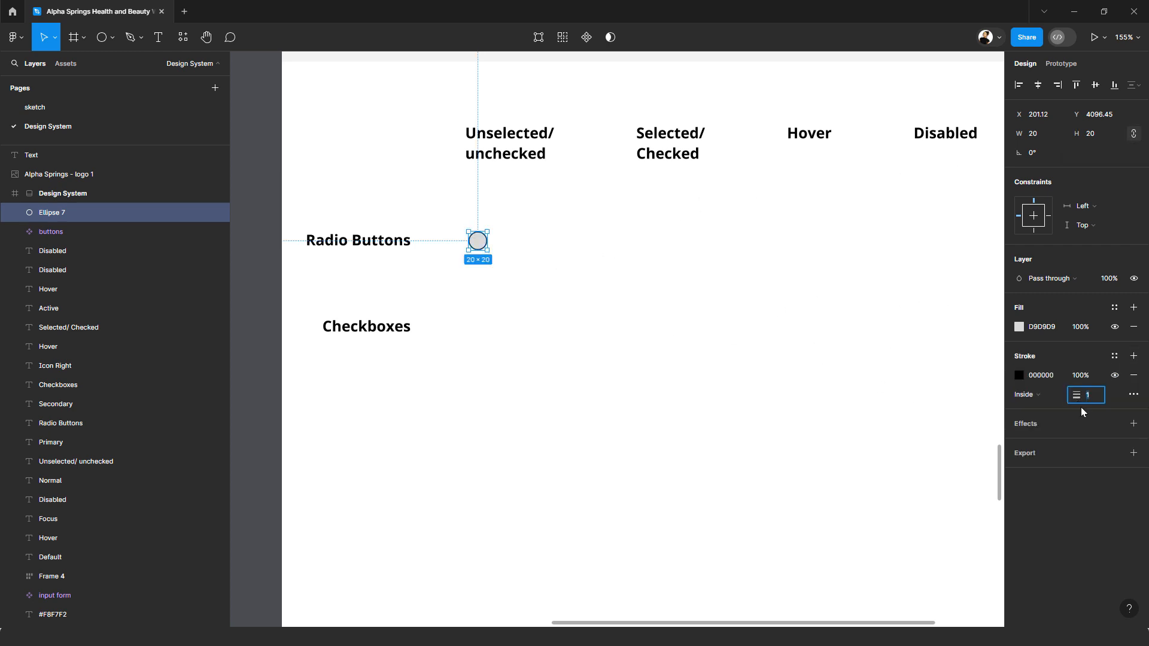
type("2")
left_click(1117, 357)
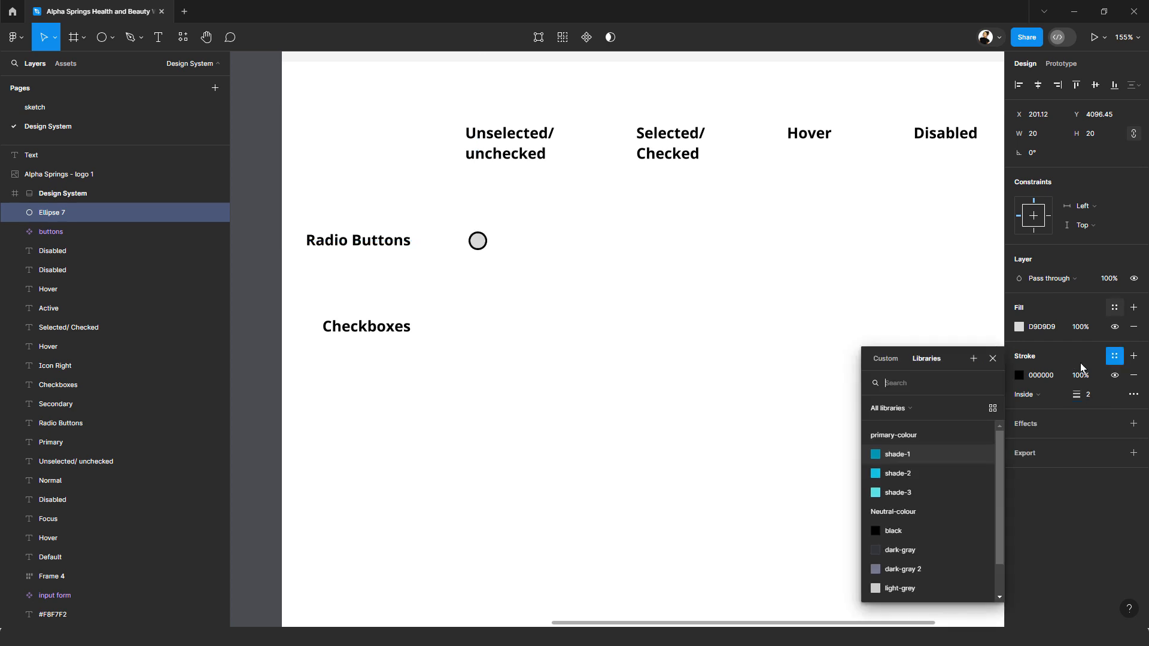
left_click(906, 573)
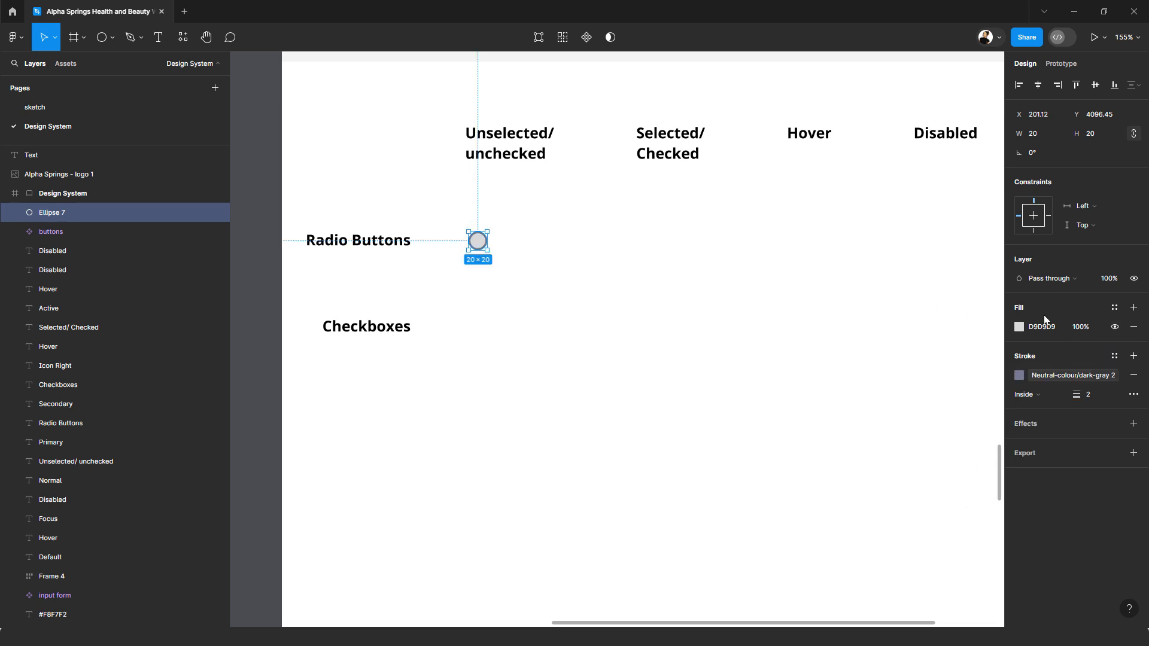
left_click(1133, 327)
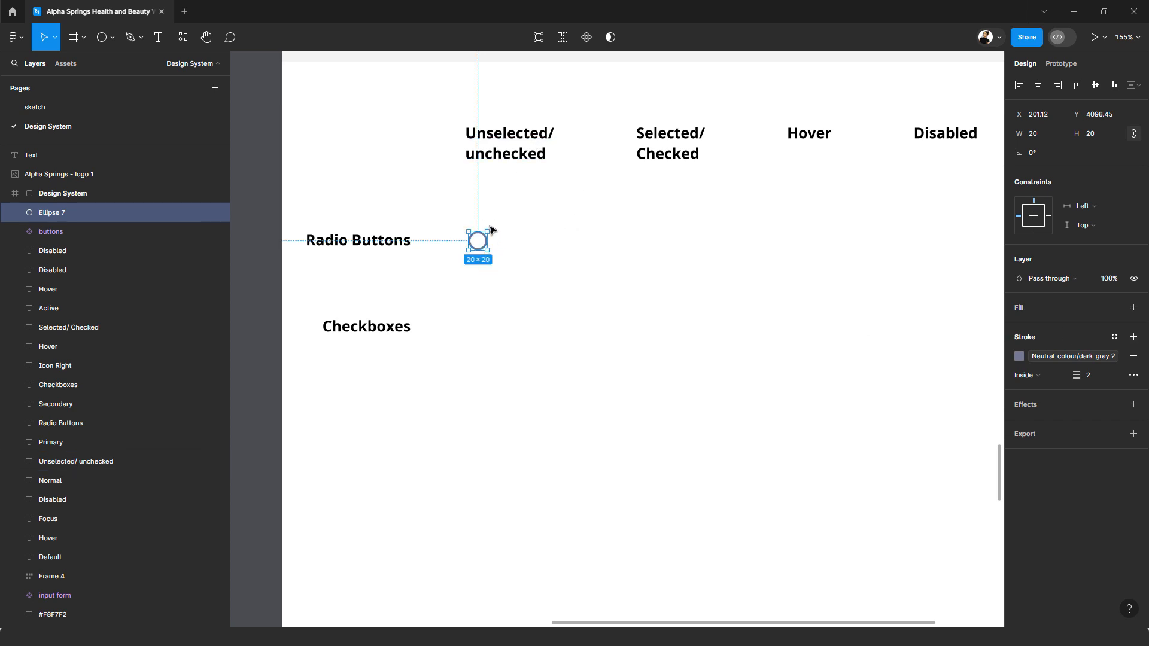
left_click(535, 230)
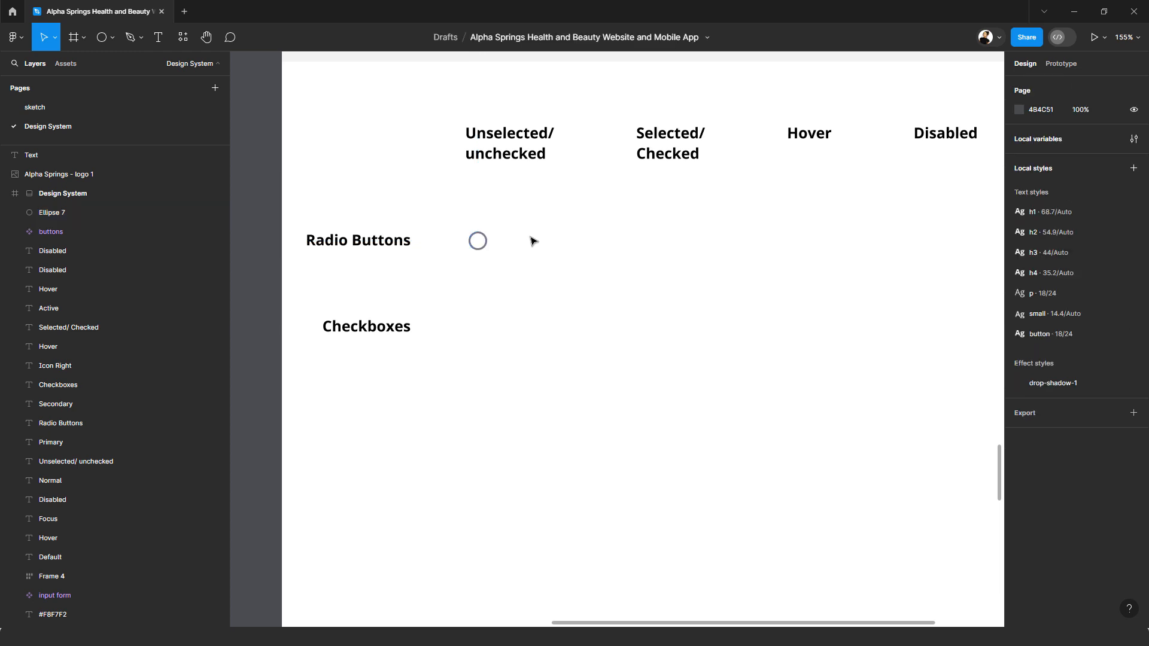
Step: Add the text "Option" beside the circle and align it vertically with the circle
left_click(159, 38)
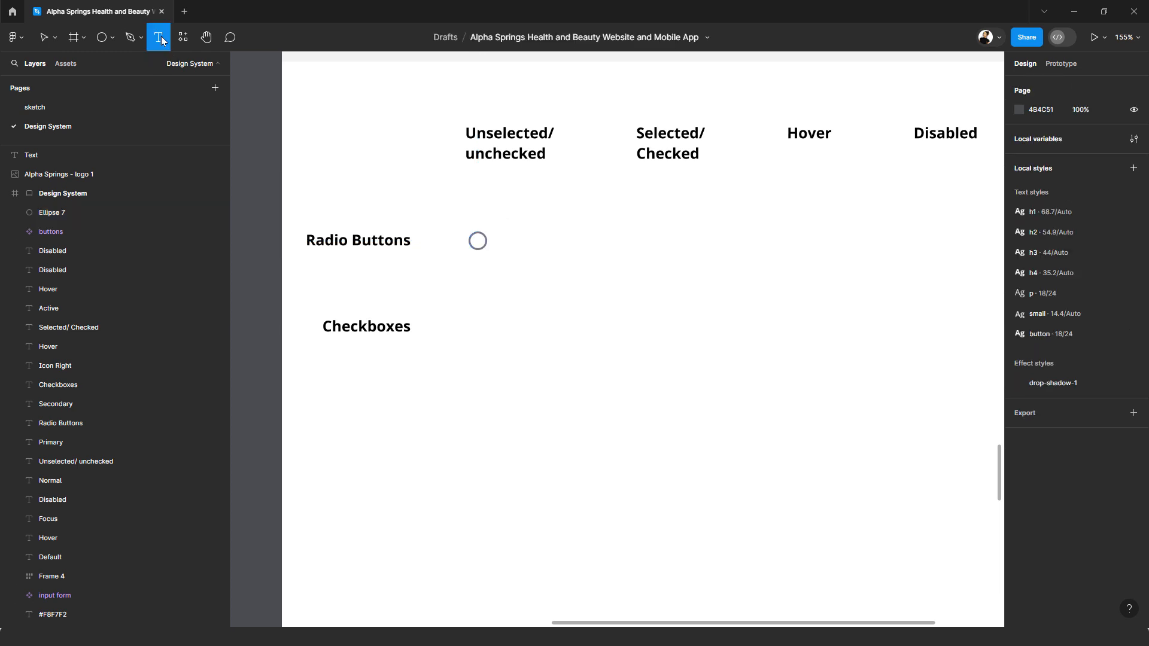
left_click(500, 236)
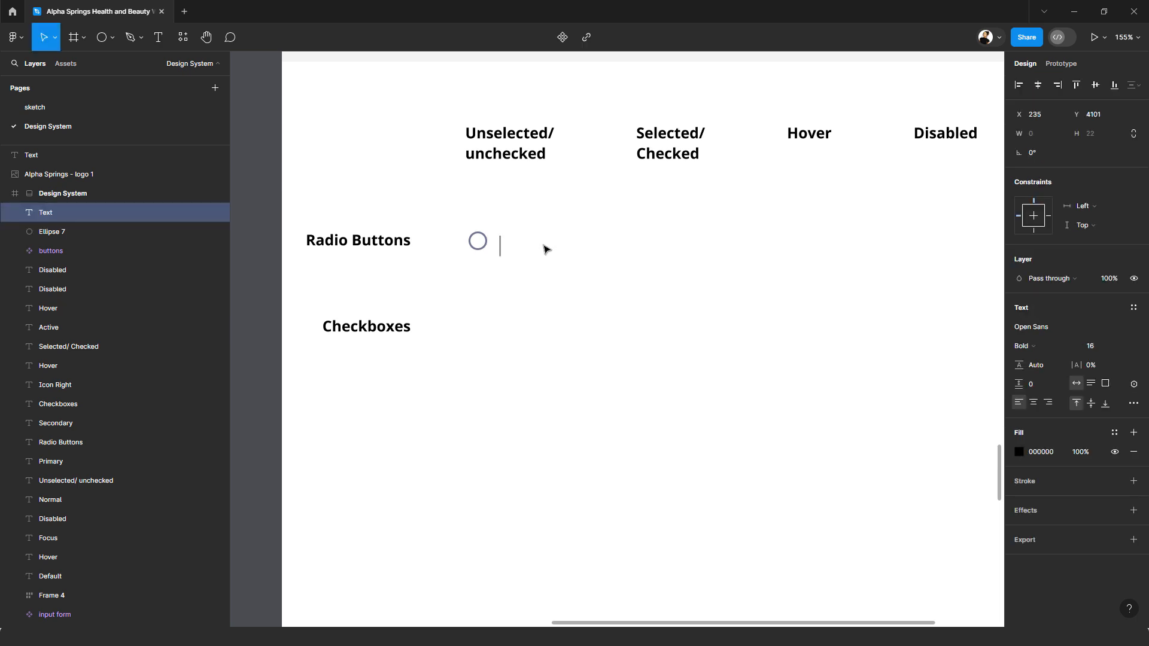
type("Option")
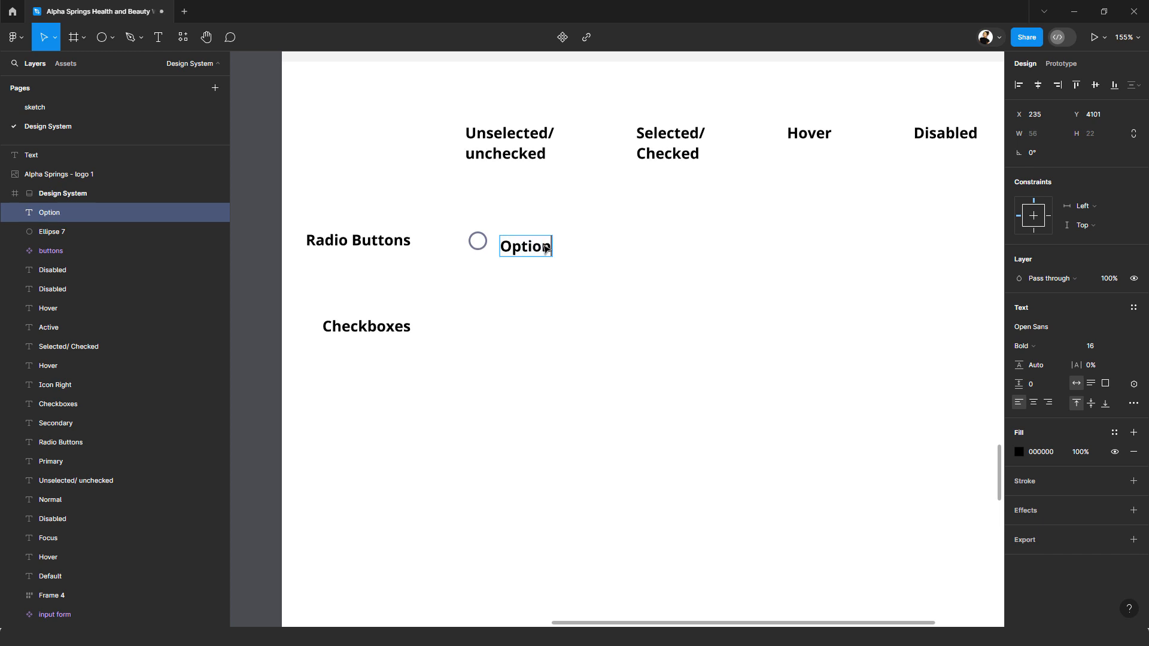
key("Escape")
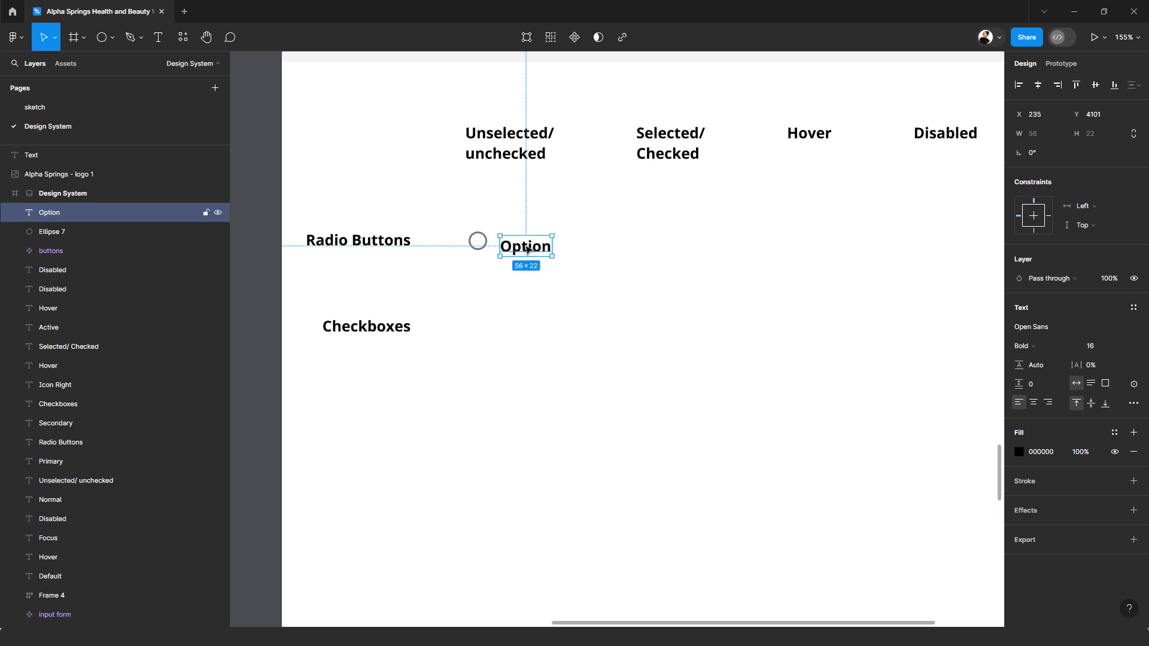
left_click_drag(527, 251, 527, 250)
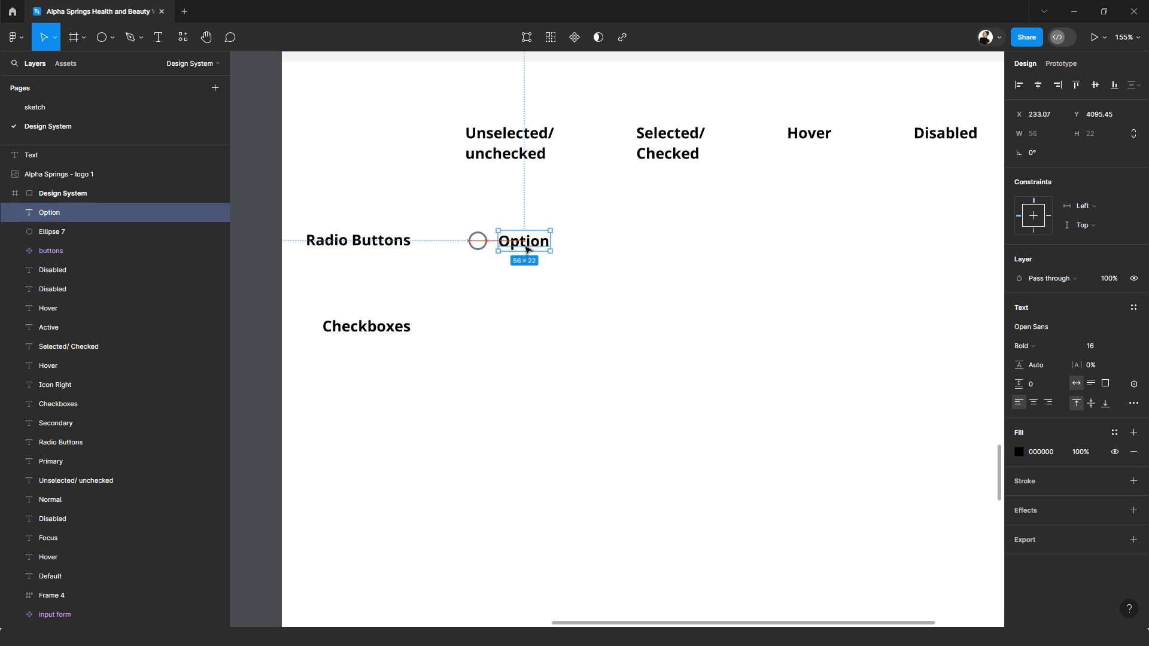
Step: Apply the p text style to the "Option" text and recentre it vertically beside the circle
left_click(1133, 308)
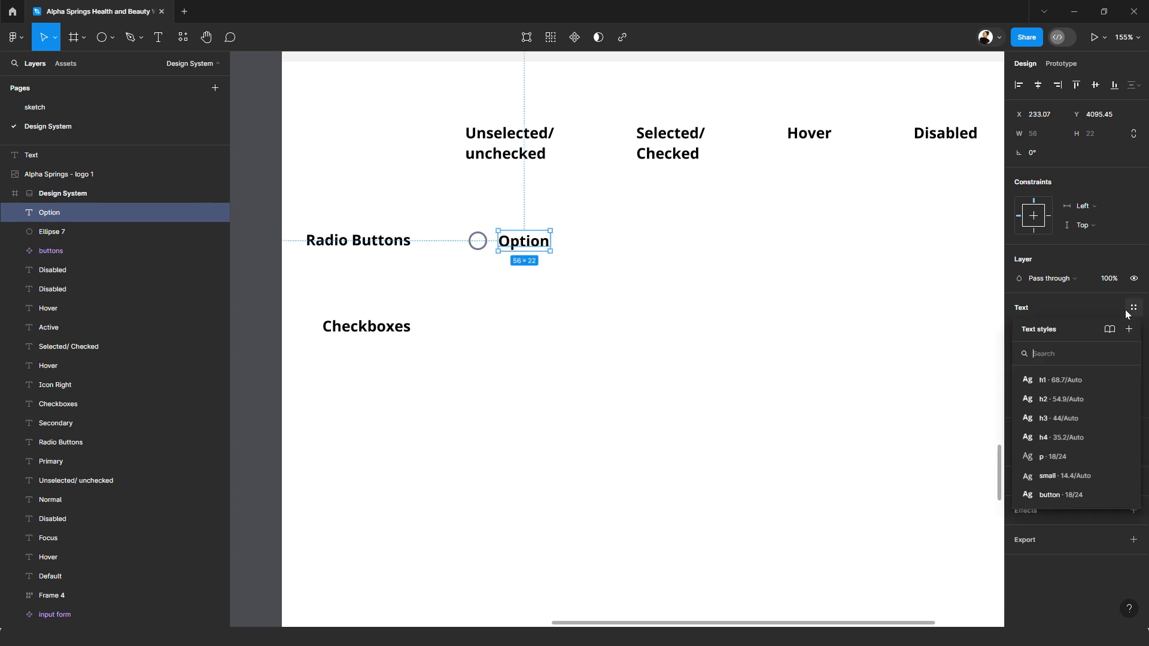
left_click(1063, 453)
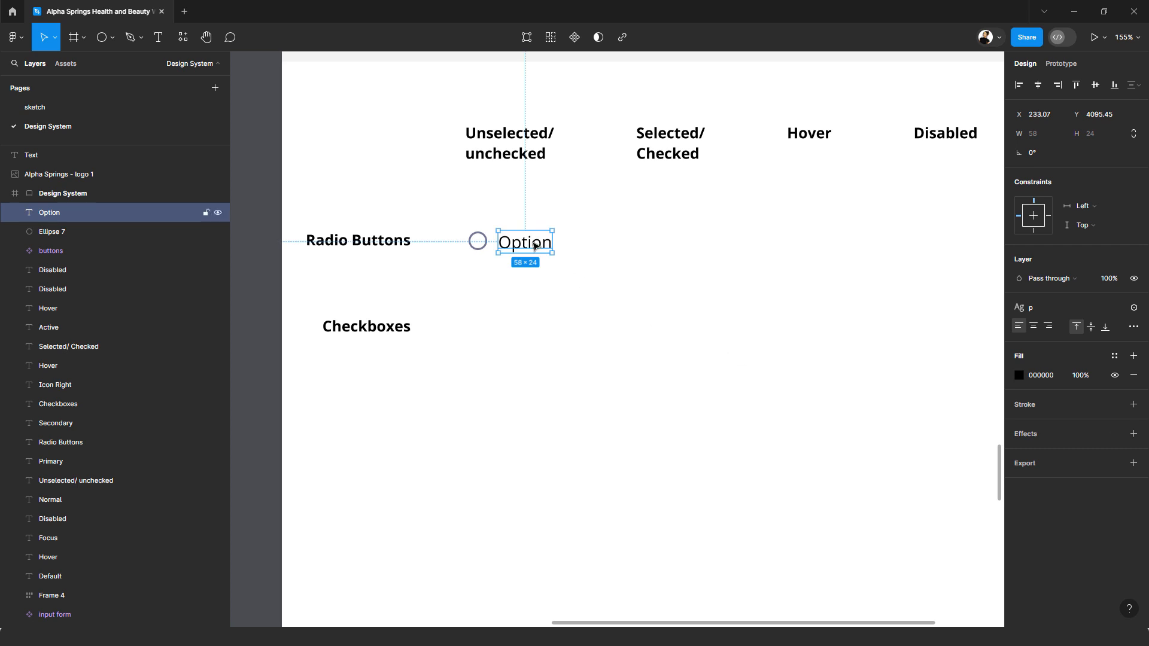
left_click_drag(535, 246, 537, 244)
left_click(488, 235)
Step: Wrap the circle and "Option" text in a horizontal auto layout with its gap bound to spacing variable 4 (12)
left_click_drag(576, 277, 474, 229)
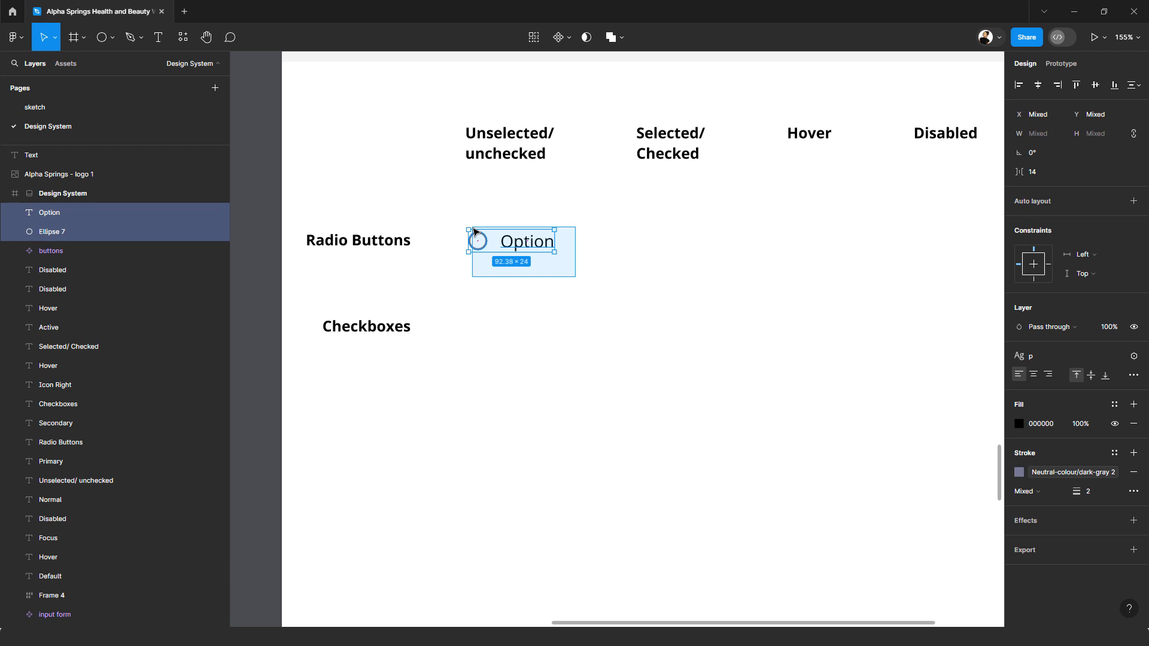
left_click_drag(473, 229, 474, 230)
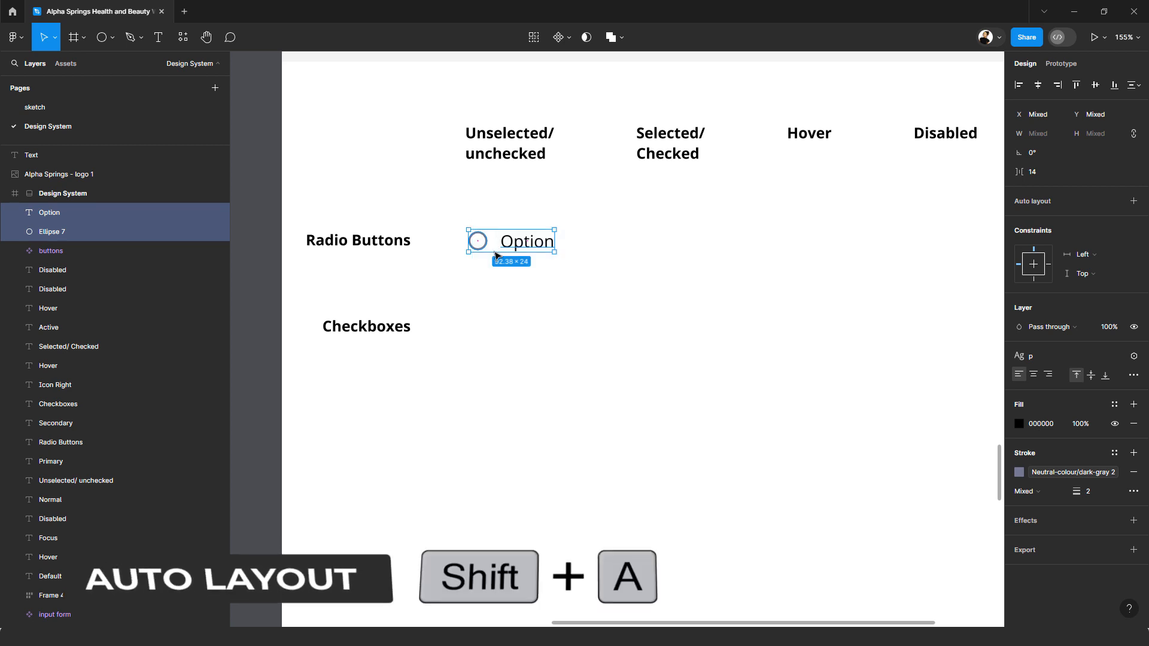
key("shift+a")
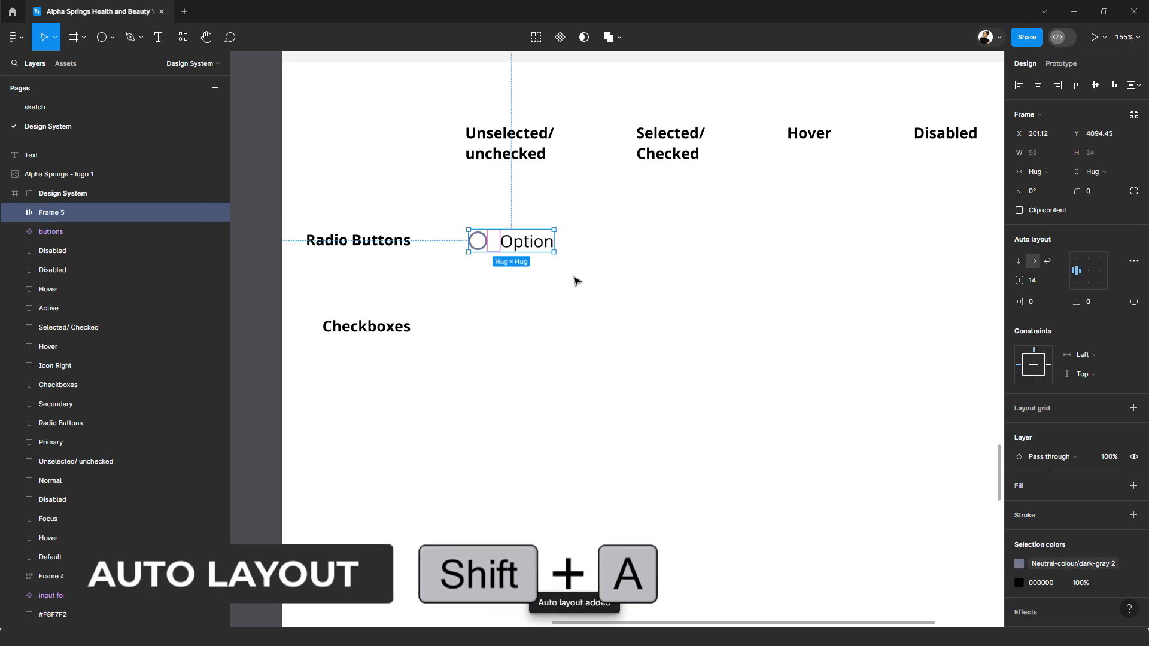
left_click(1059, 281)
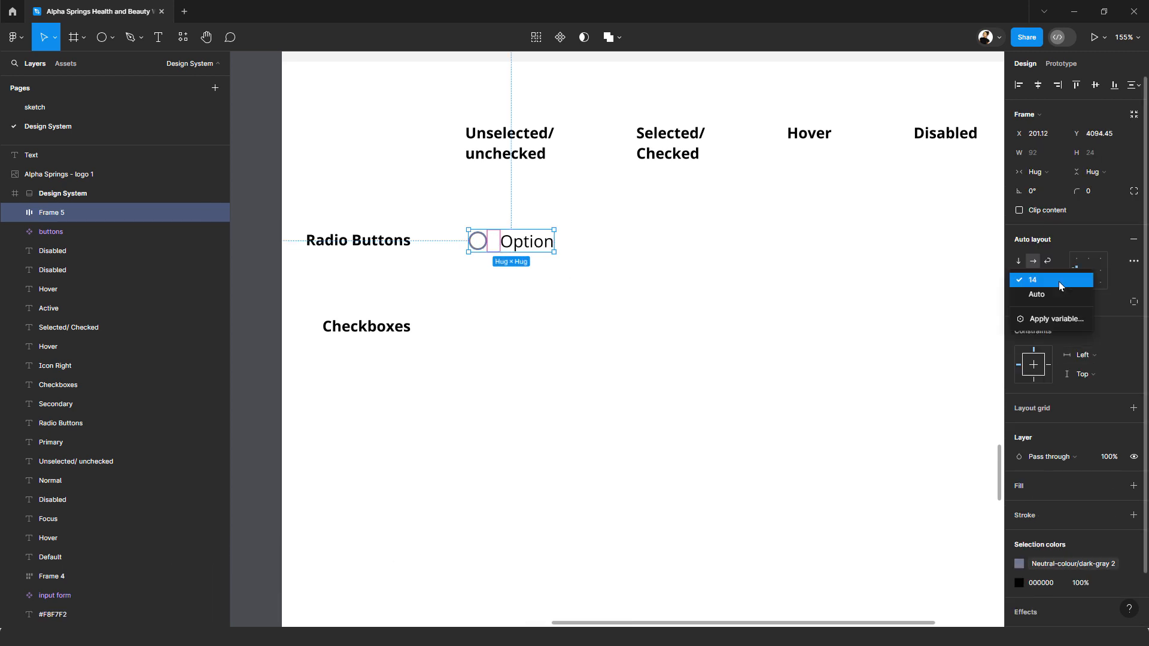
left_click(1051, 324)
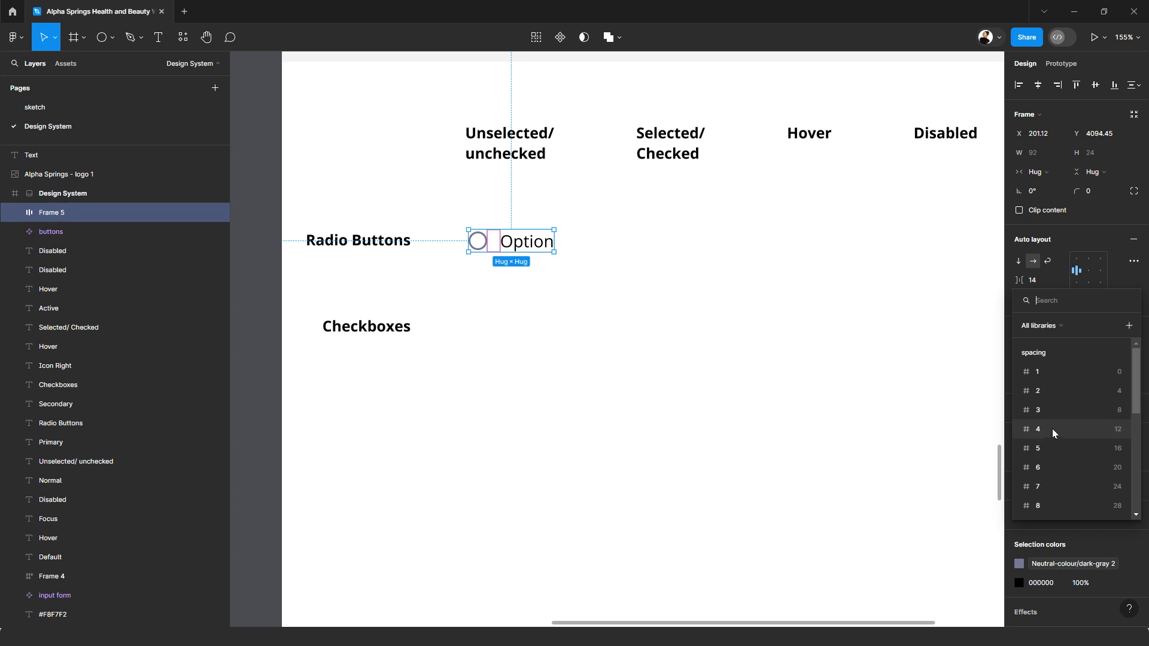
left_click(1111, 432)
left_click(548, 218)
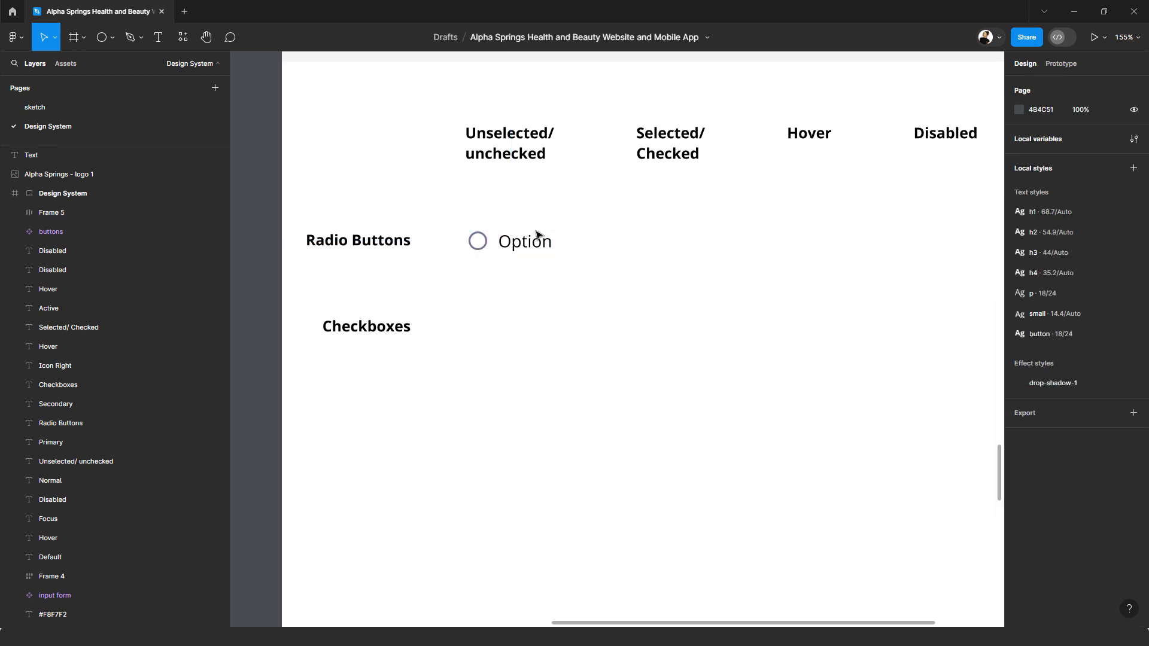
Step: Line up the radio button frame with the Unselected/unchecked heading's left edge and colour its "Option" text Neutral-colour/dark-gray 2
left_click_drag(532, 246, 532, 250)
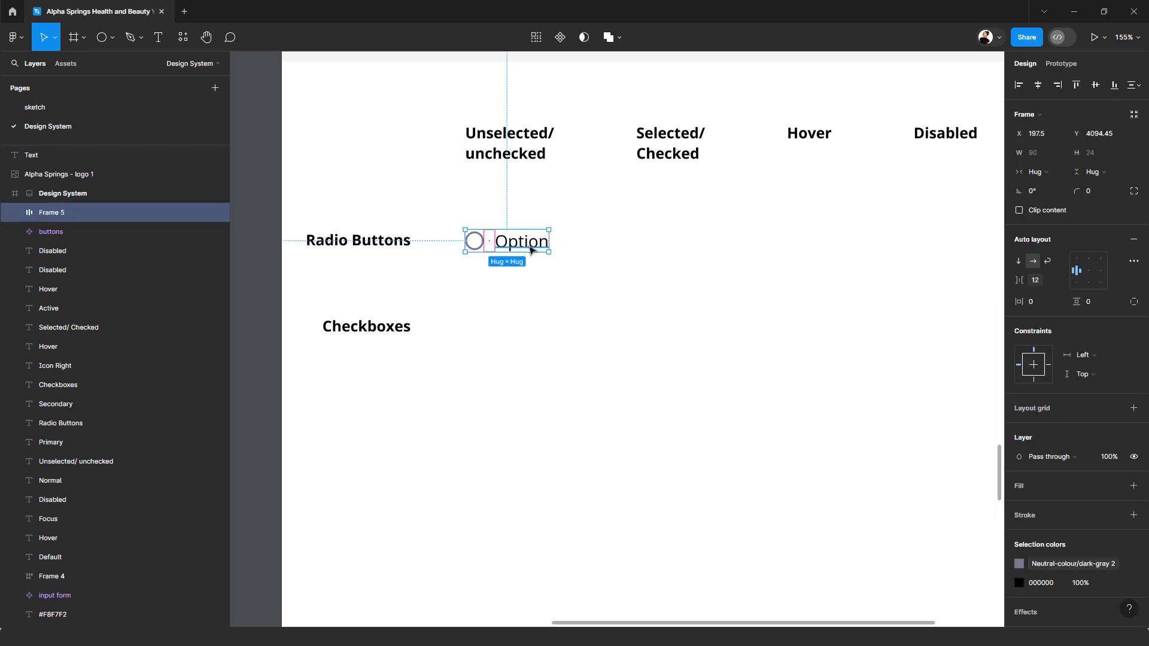
double_click(533, 247)
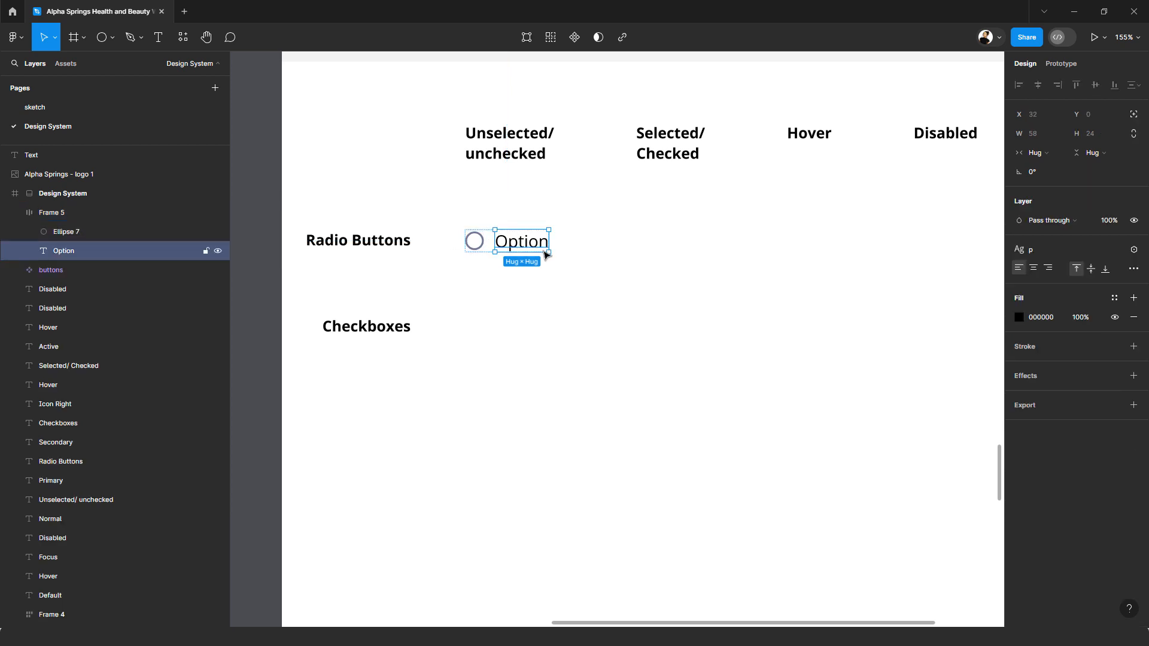
left_click(1113, 299)
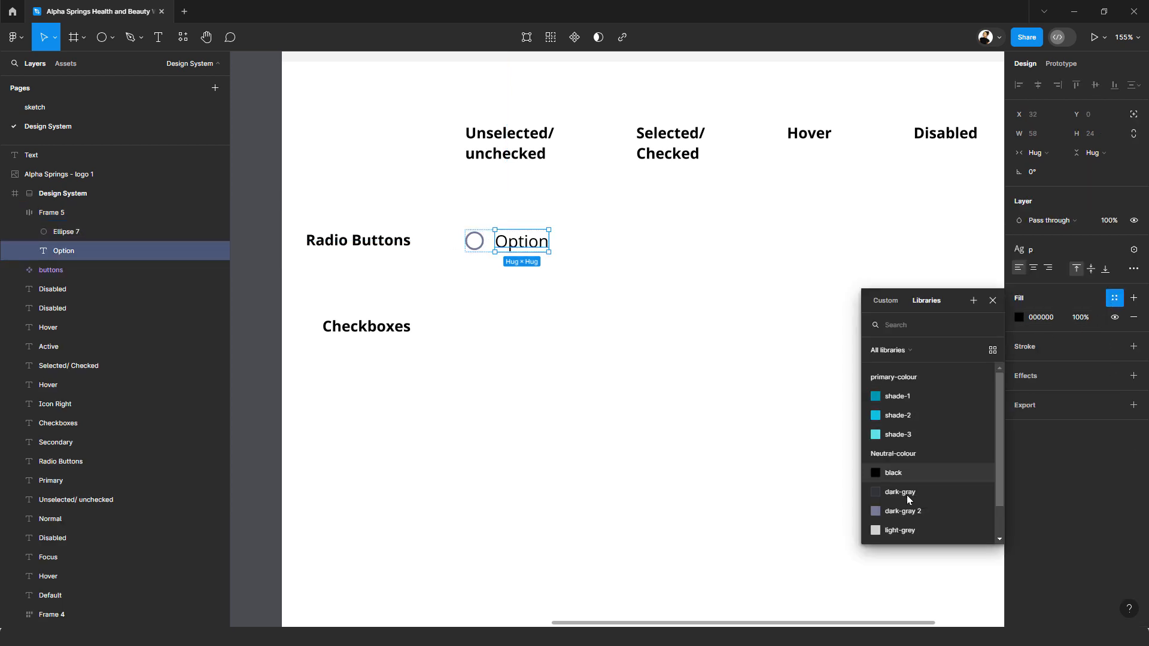
left_click(917, 513)
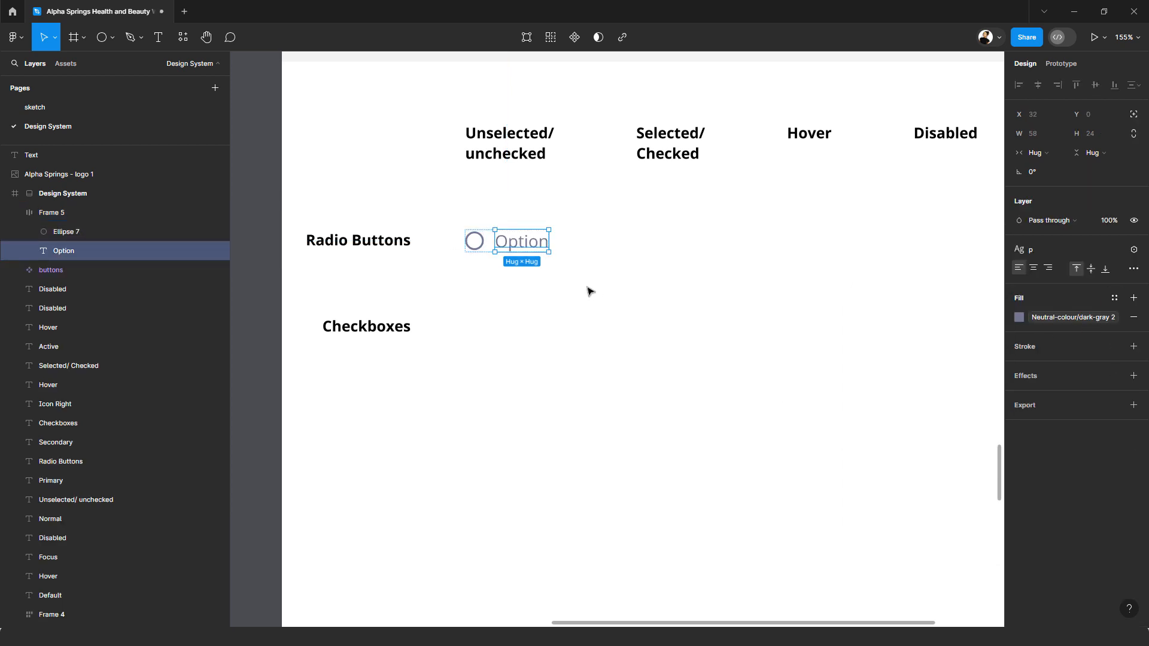
key("Escape")
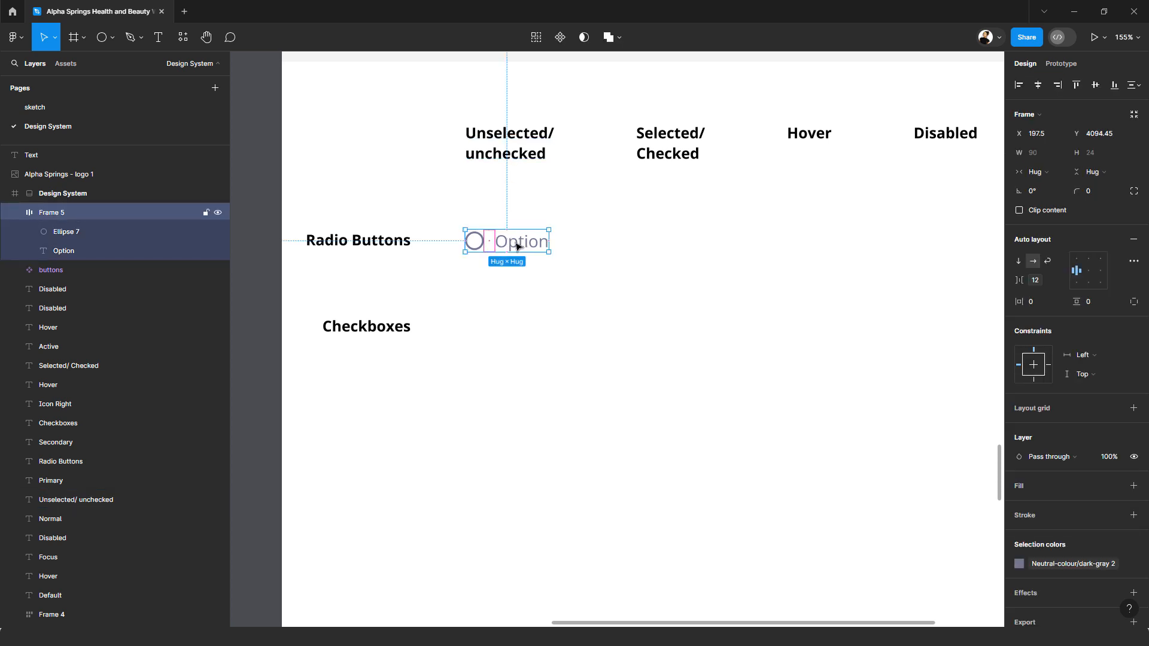
Step: Duplicate the radio button frame under the Selected/Checked heading and ungroup the copy
left_click_drag(518, 246, 690, 249)
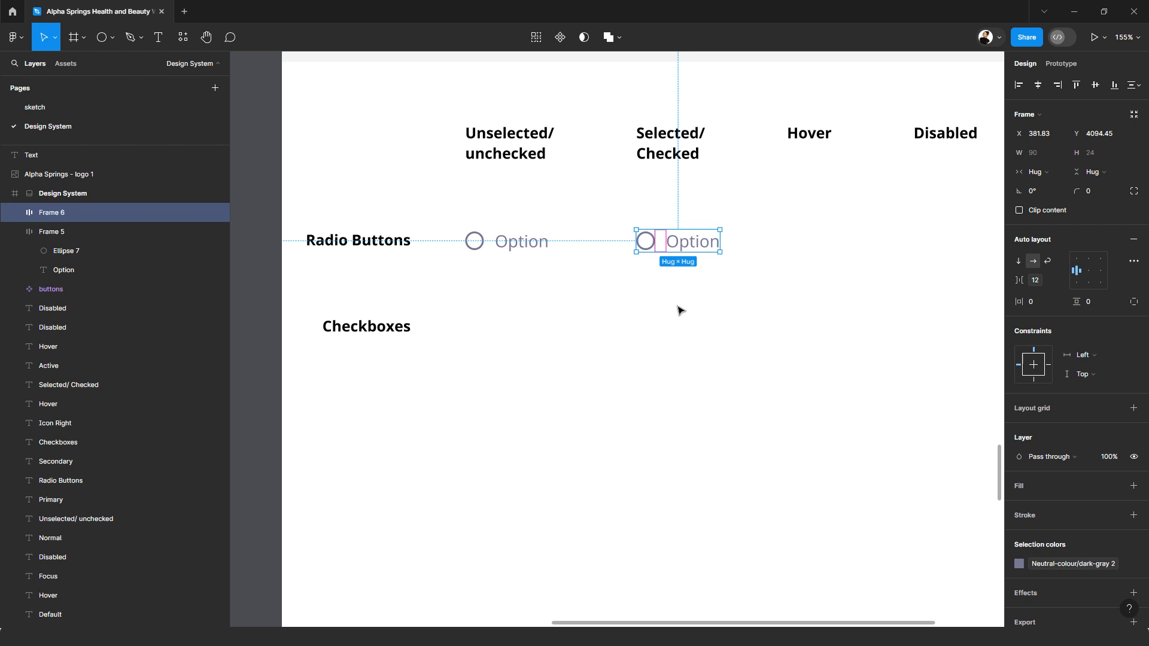
key("ctrl+BackSpace")
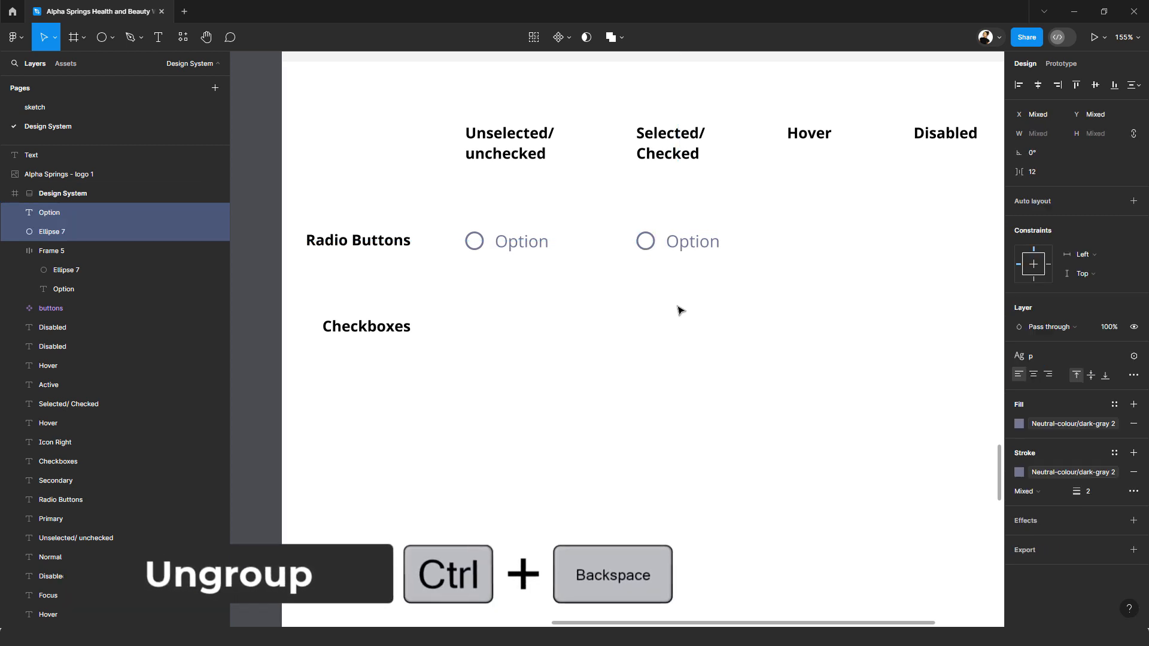
left_click(654, 263)
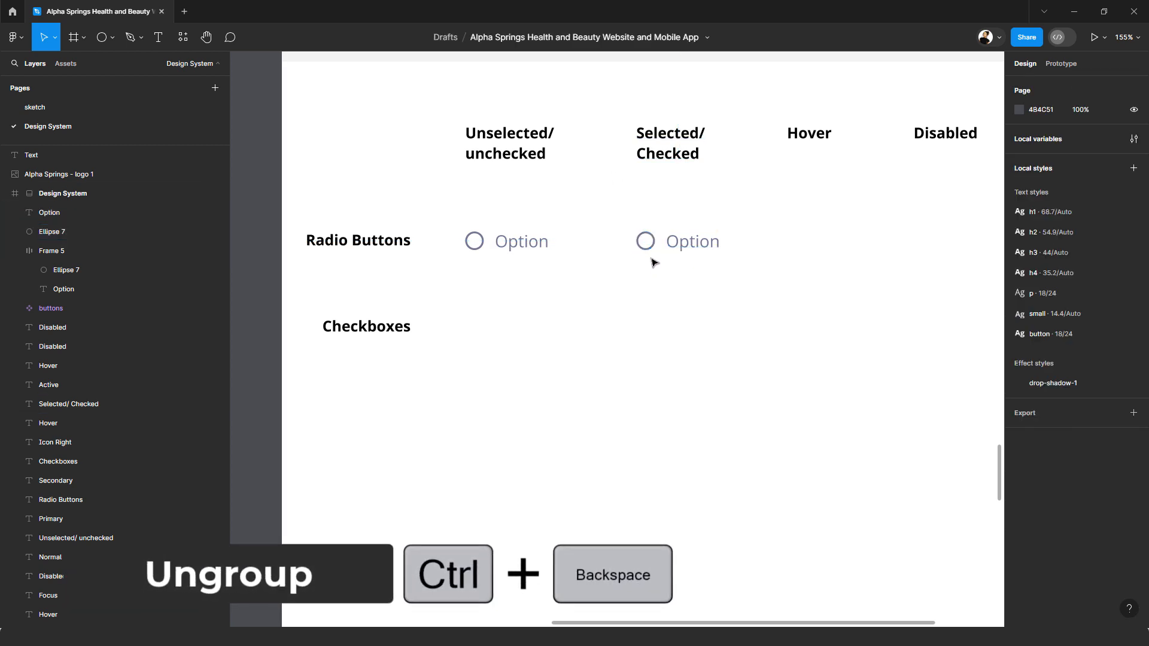
Step: Duplicate the circle under Selected/Checked just below itself and set the copy's size to 12 × 12
left_click(653, 251)
key("alt")
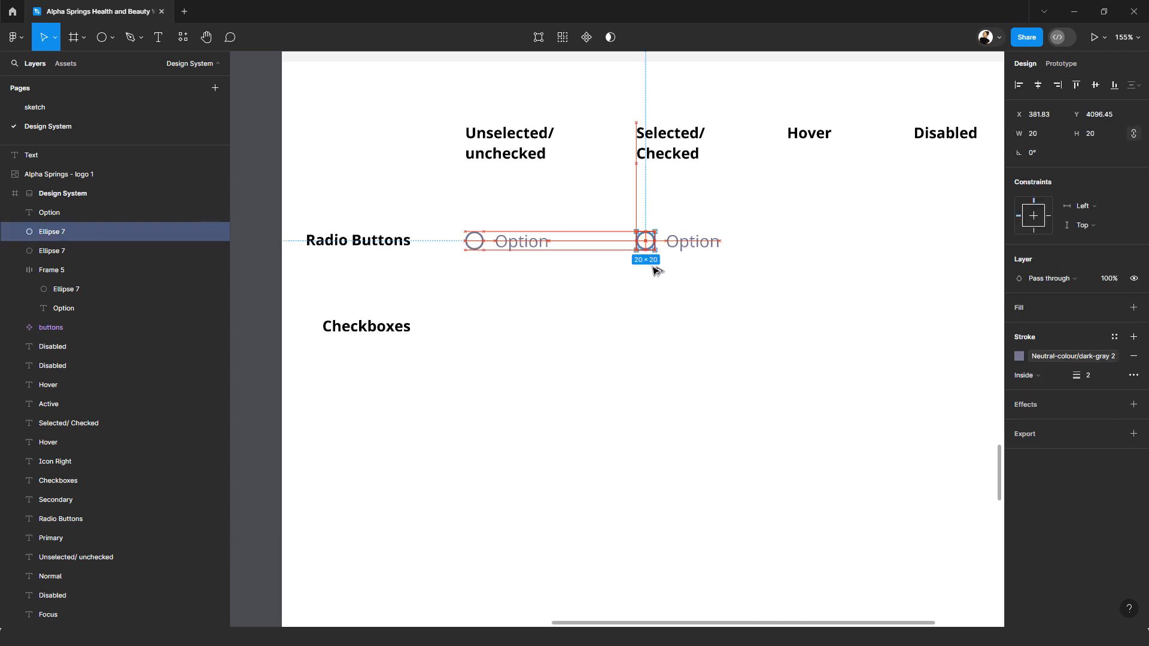
left_click_drag(654, 270, 659, 273)
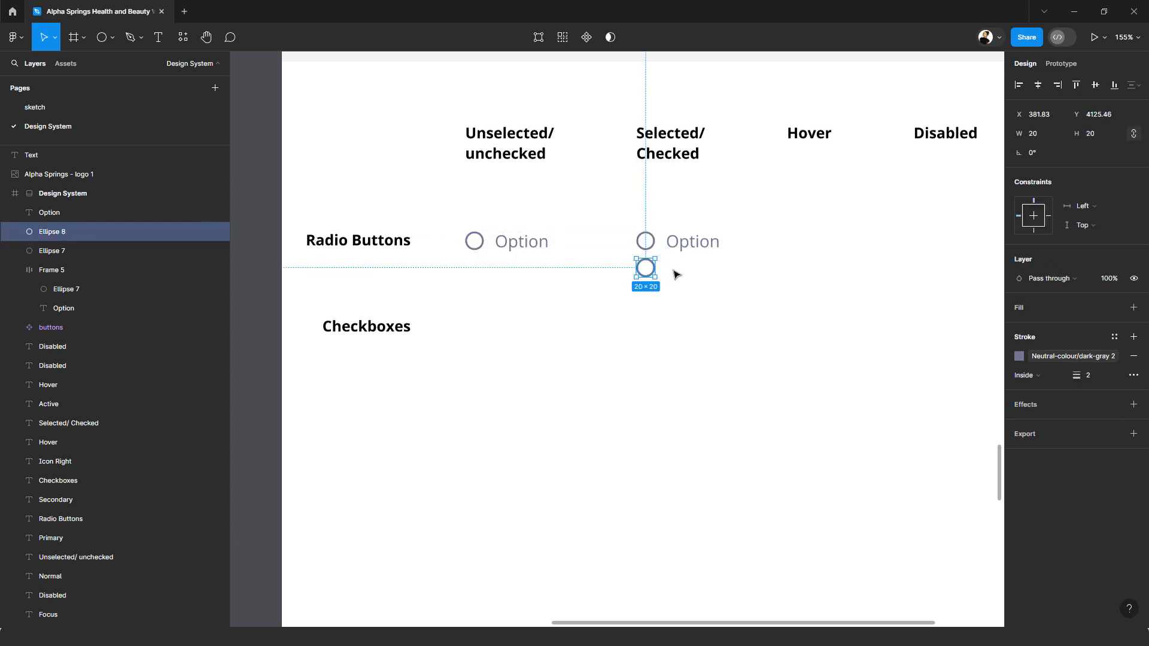
left_click(1034, 134)
type("12")
key("Return")
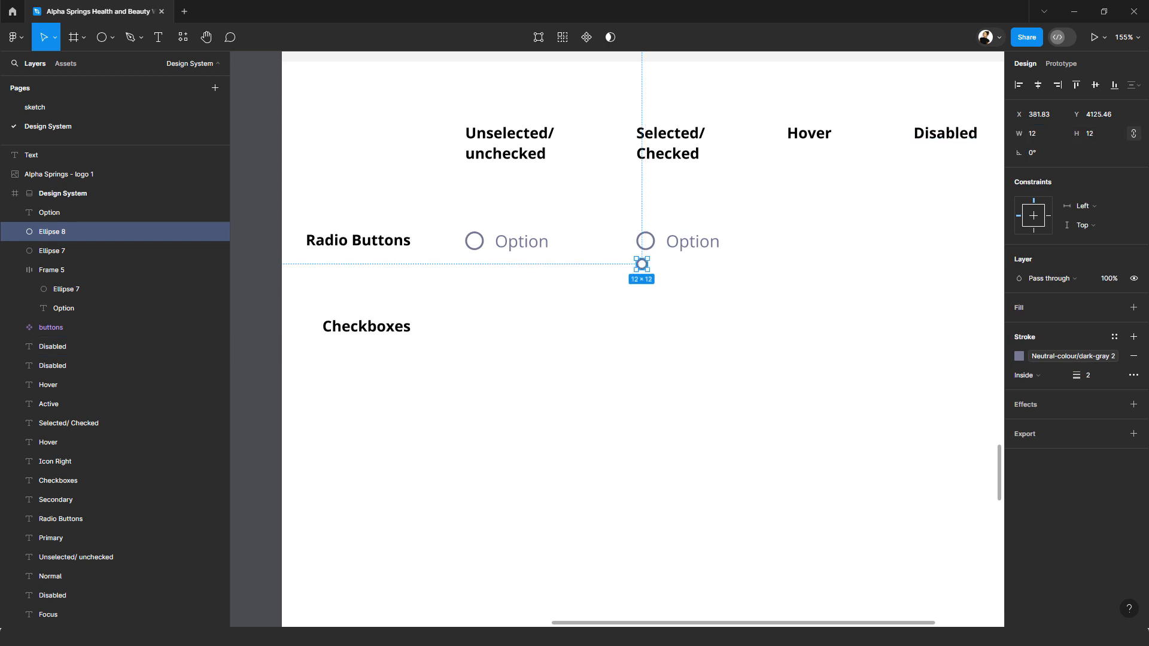
Step: Fill the small 12 × 12 circle with primary-colour/shade-2 and remove its stroke
left_click(1133, 308)
left_click(1114, 308)
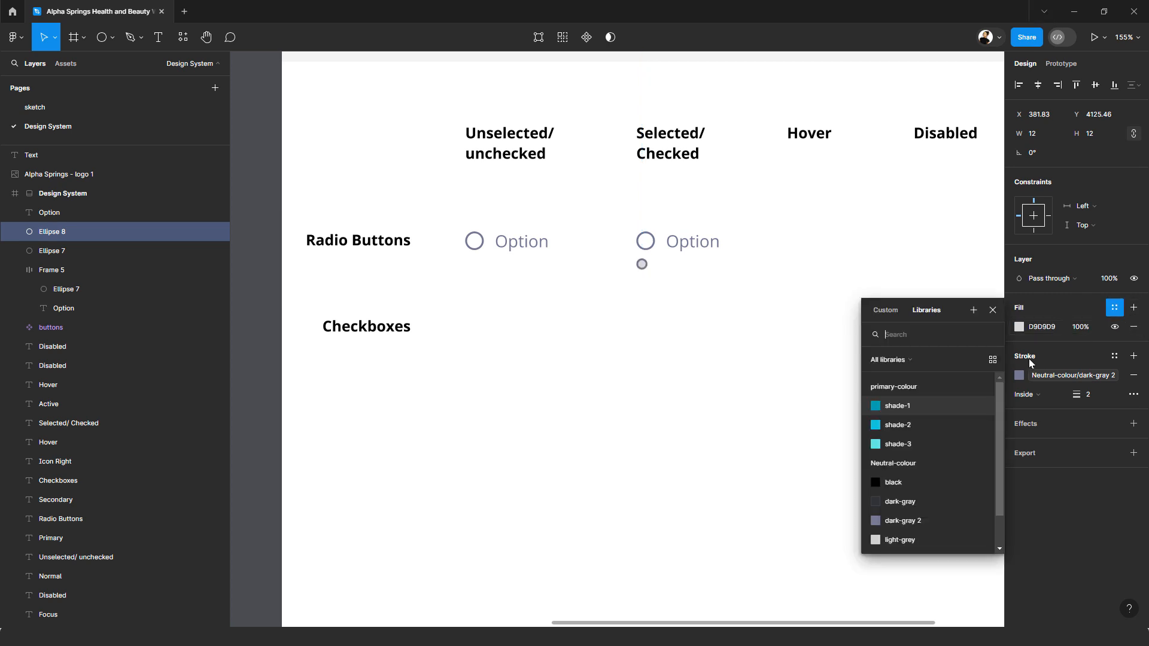
left_click(900, 426)
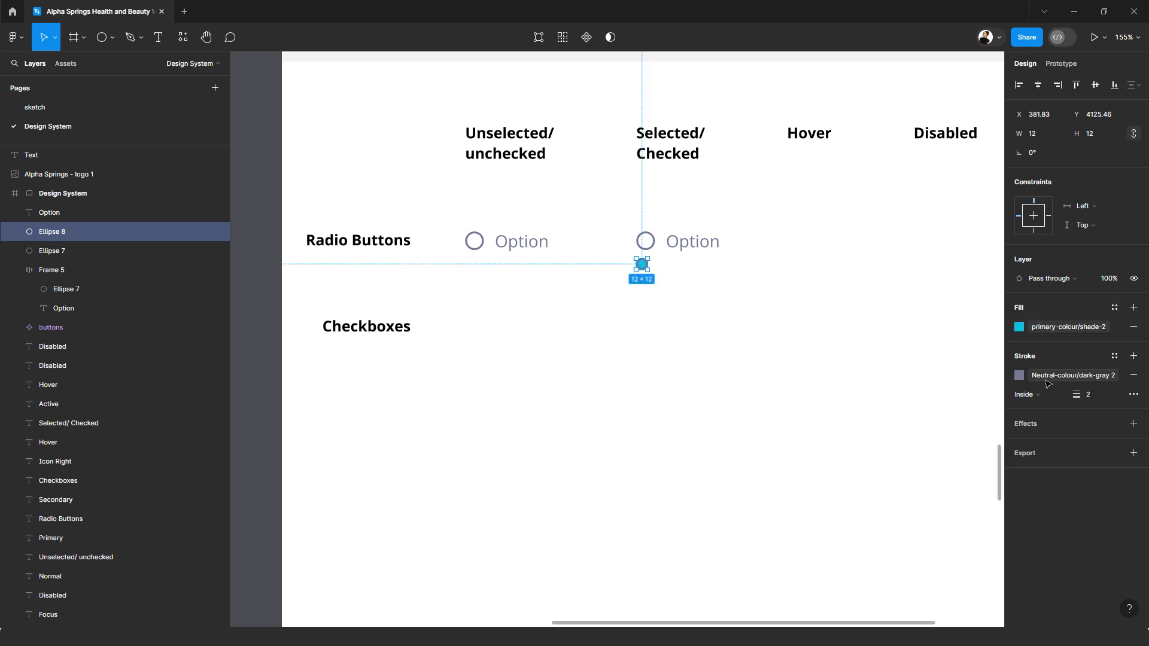
left_click(1134, 377)
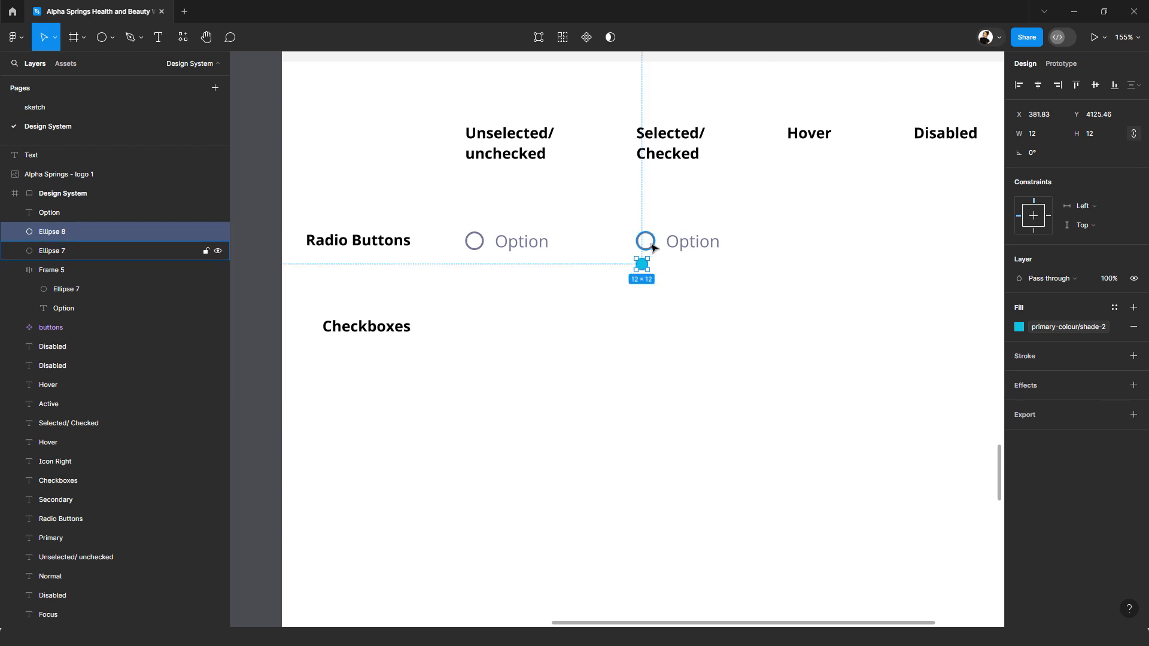
Step: Change the stroke of the larger circle under Selected/Checked to primary-colour/shade-2
left_click(652, 247)
left_click(1082, 357)
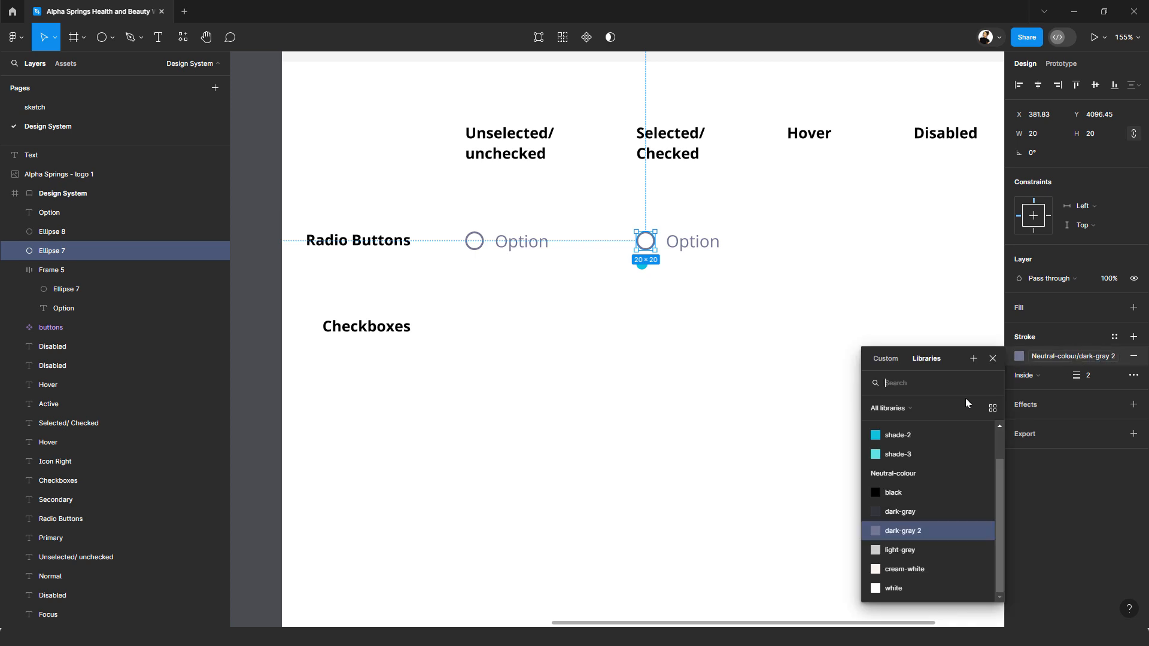
scroll(912, 442, "up", 1)
left_click(913, 451)
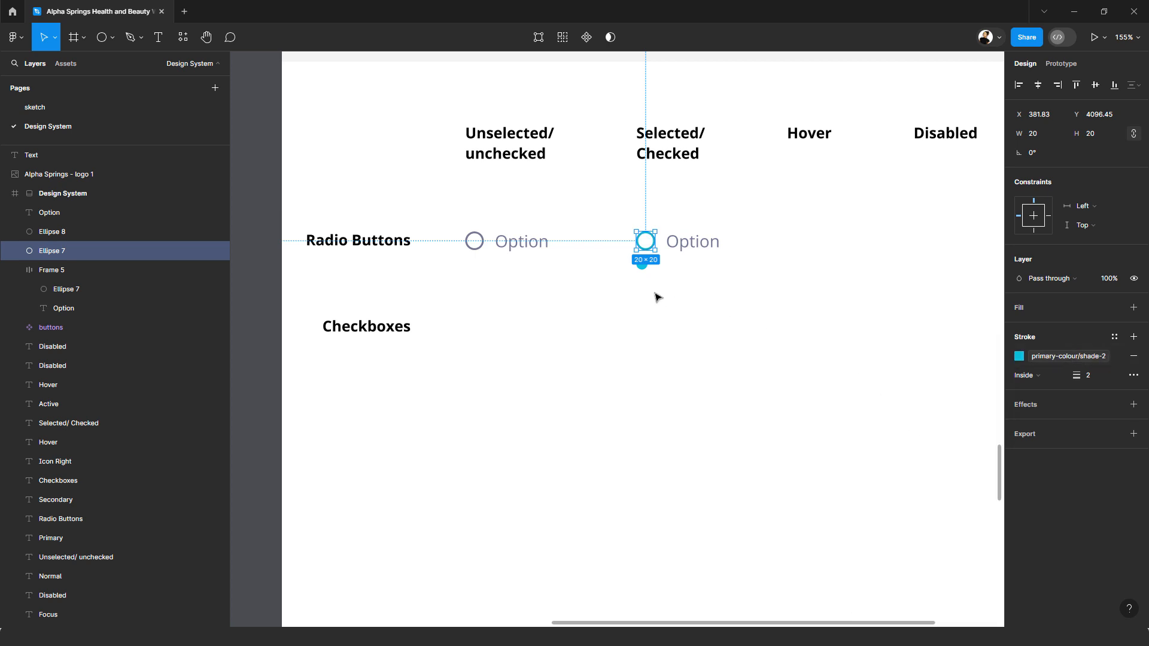
Step: Centre the small filled circle and the outlined circle on each other both ways and group them
left_click(641, 228)
left_click_drag(641, 229, 639, 268)
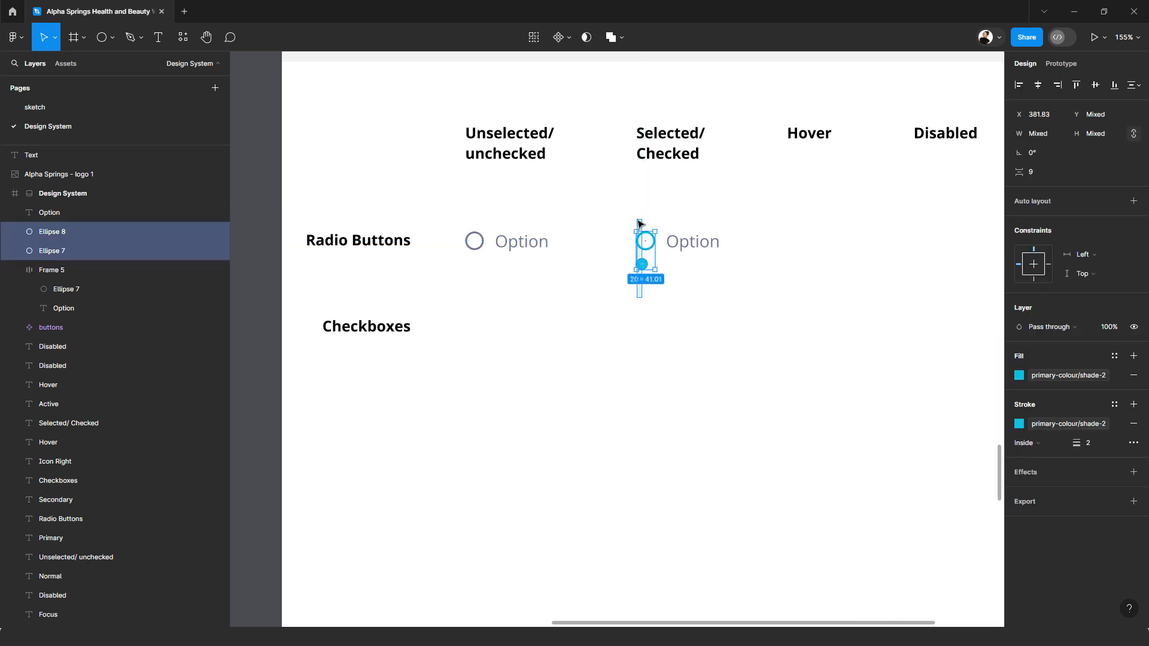
left_click(1097, 86)
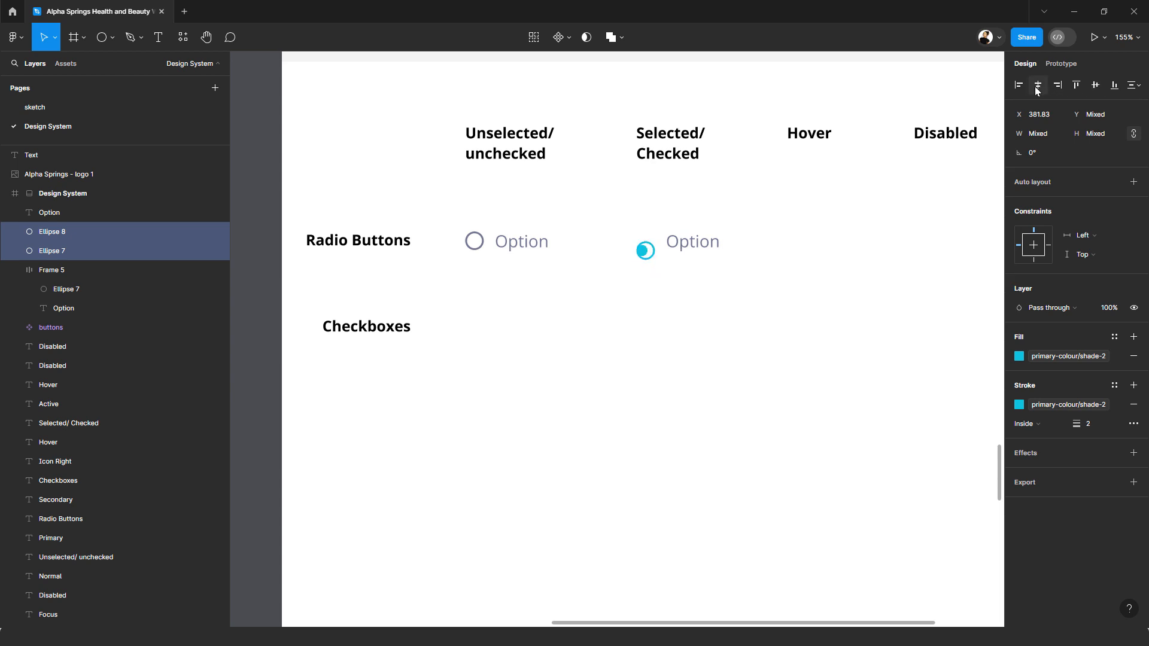
left_click(1037, 87)
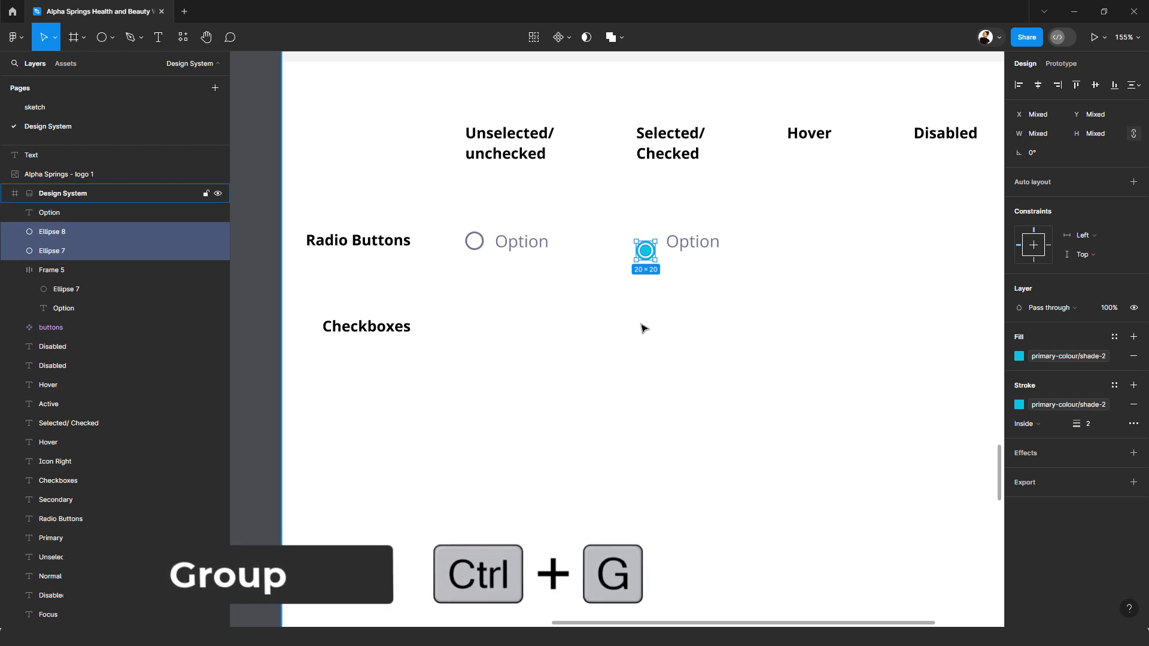
key("ctrl+g")
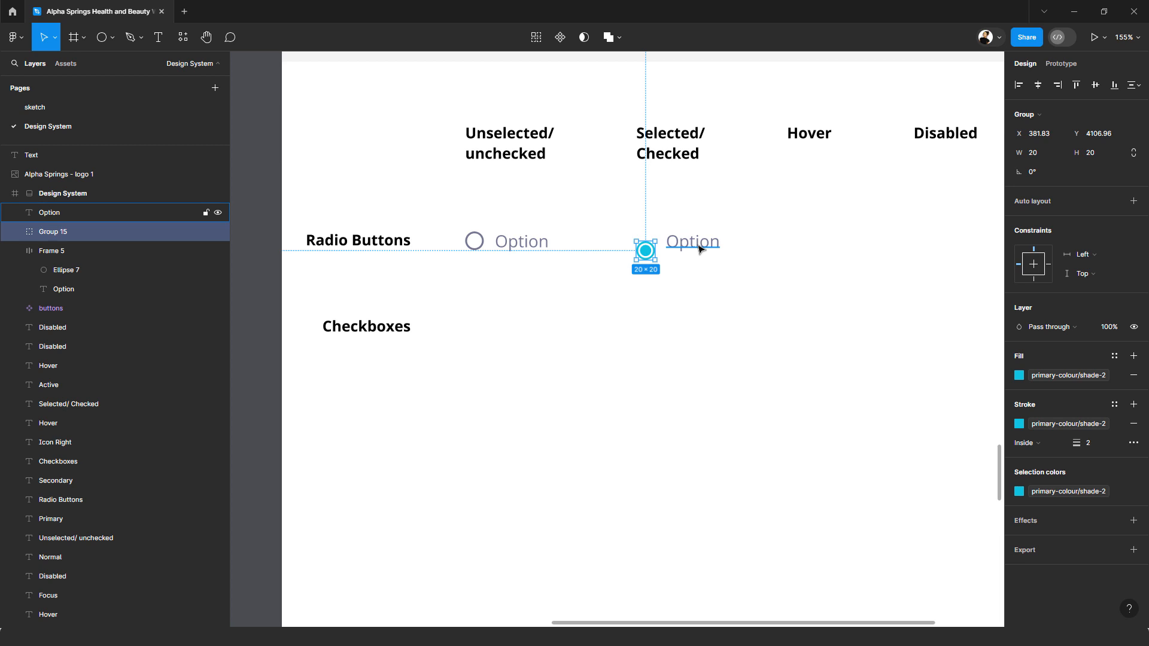
Step: Wrap the circle group and its "Option" text in a horizontal auto layout with its gap bound to spacing variable 4 (12)
left_click(699, 249, "shift")
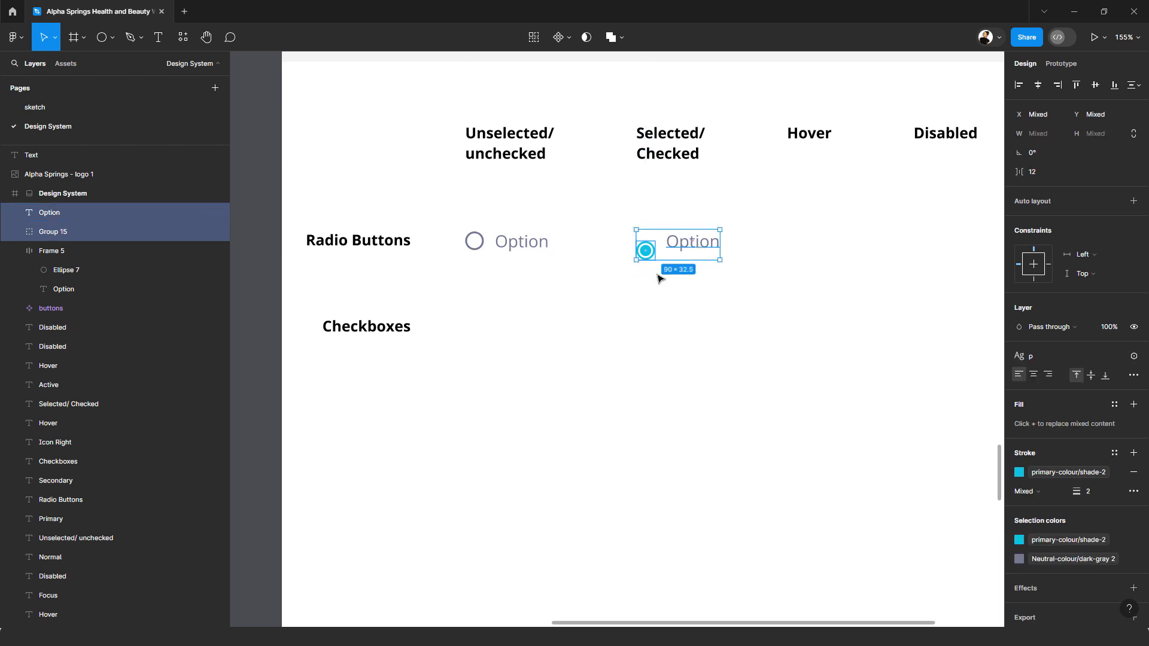
key("shift+a")
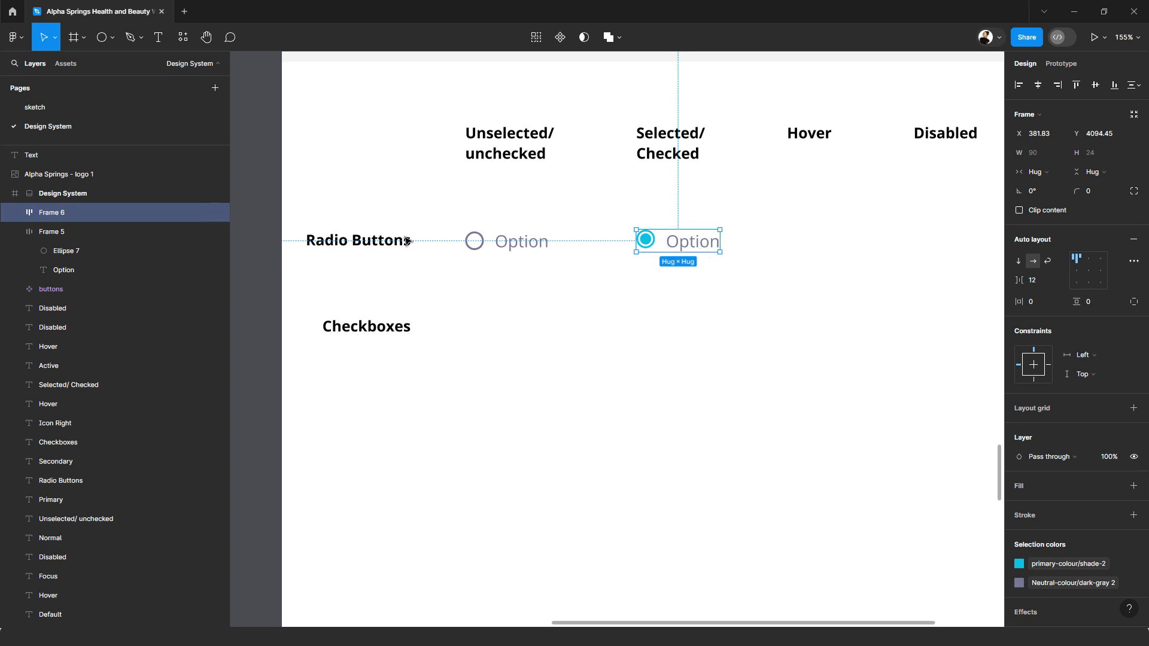
left_click(506, 253)
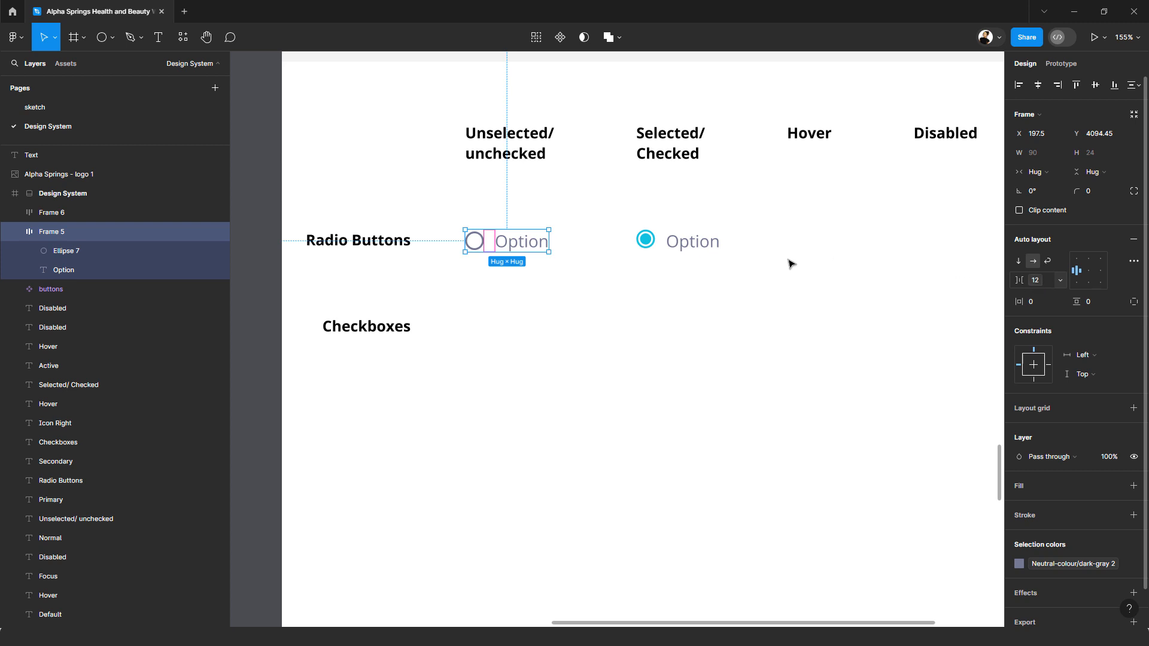
left_click(682, 245)
left_click(1061, 279)
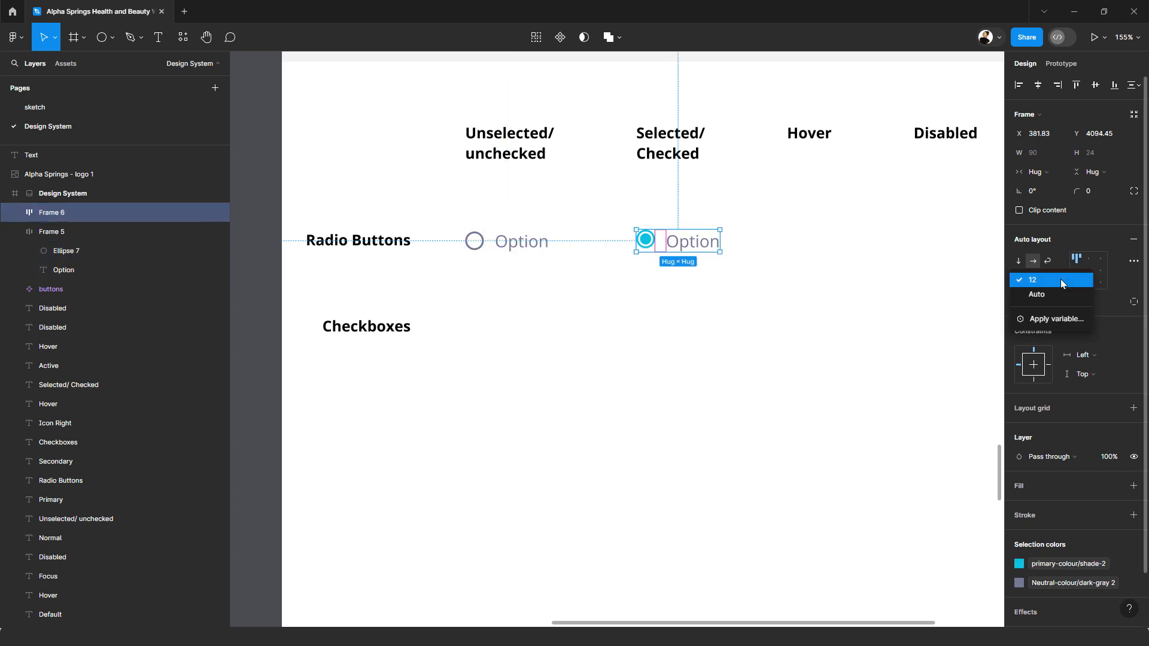
left_click(1051, 318)
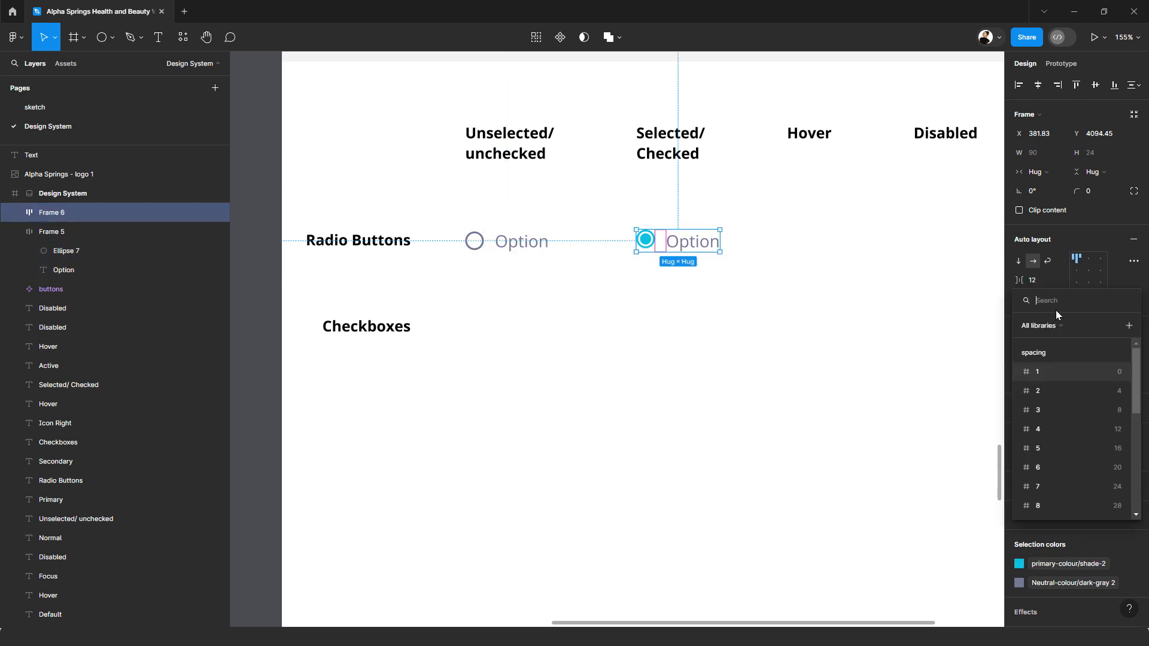
left_click(1087, 429)
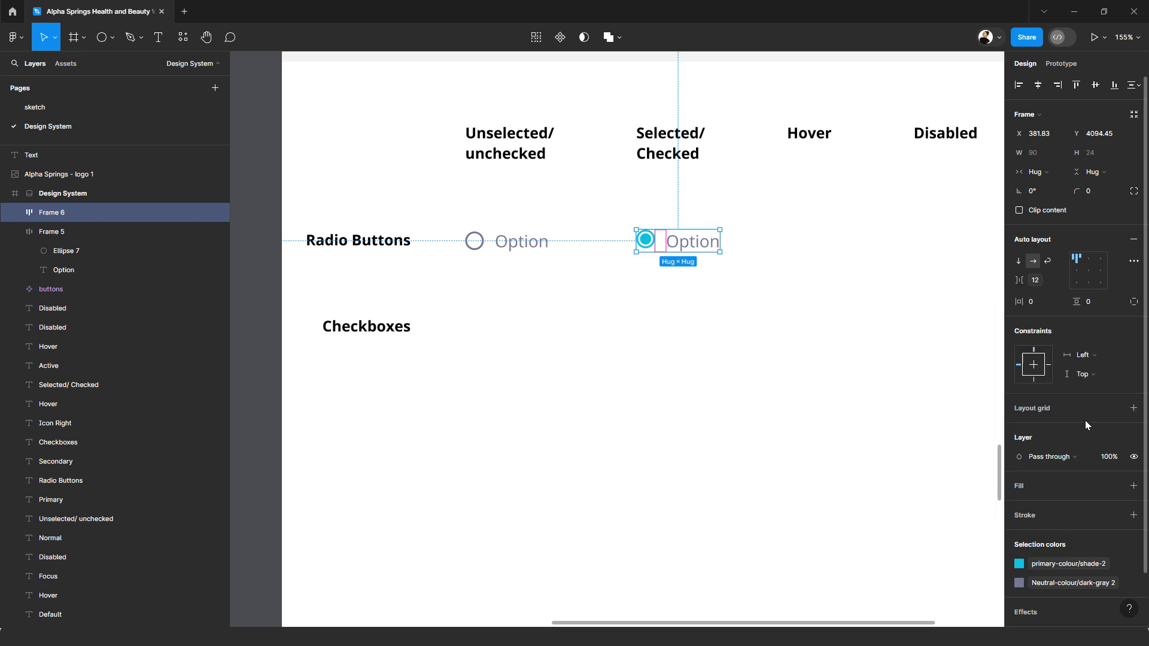
Step: Set the auto layout alignment of the unselected and selected radio button frames to left, vertically centred
left_click(734, 313)
left_click(682, 251)
scroll(682, 252, "up", 10)
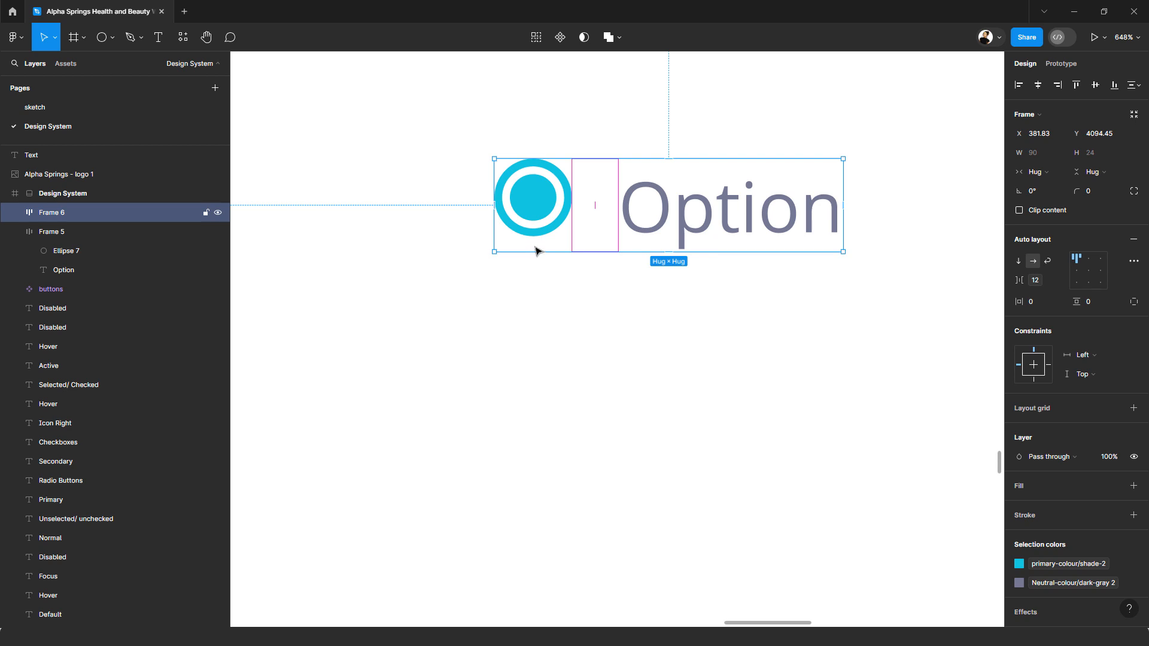
scroll(578, 254, "down", 5)
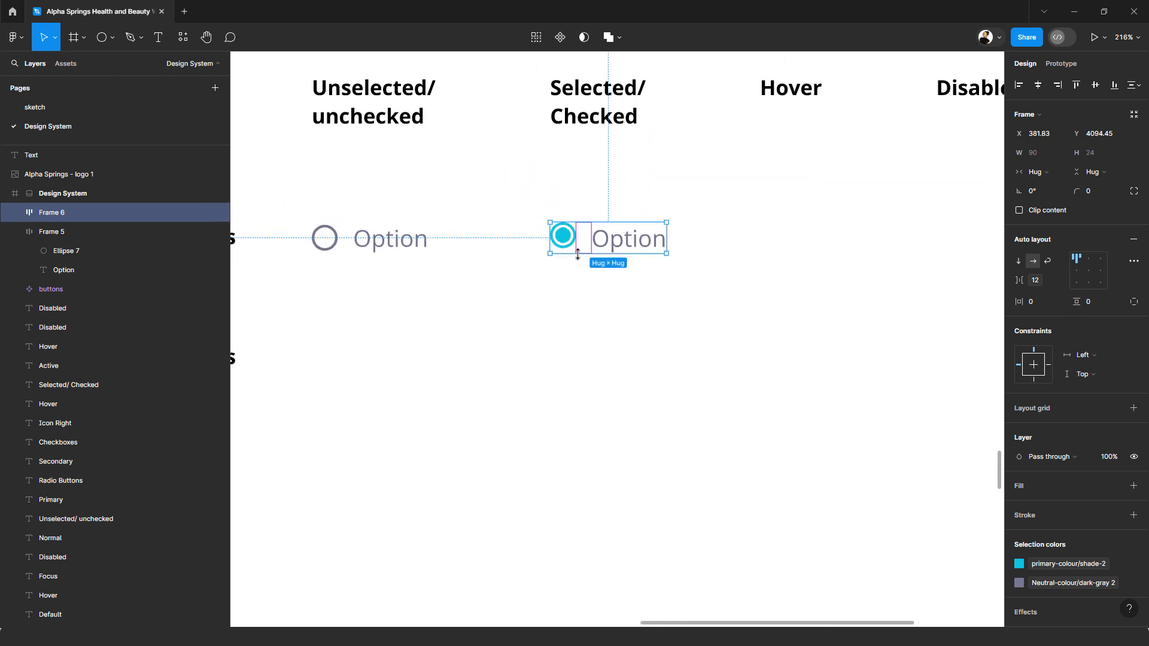
left_click(386, 239, "shift")
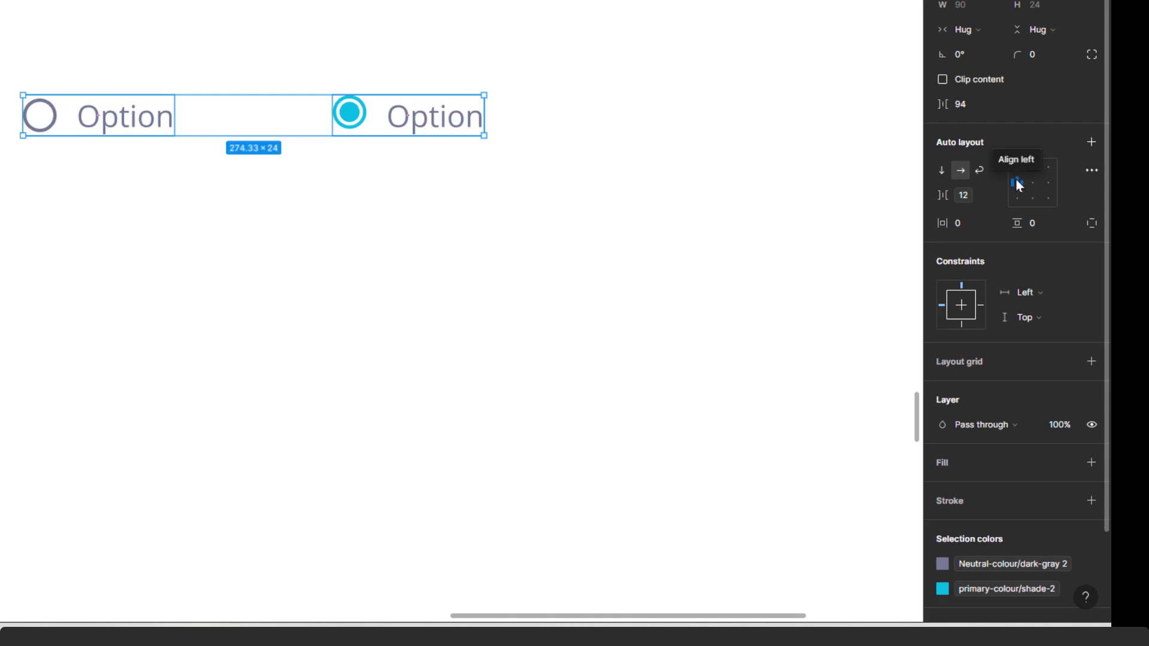
left_click(1017, 185)
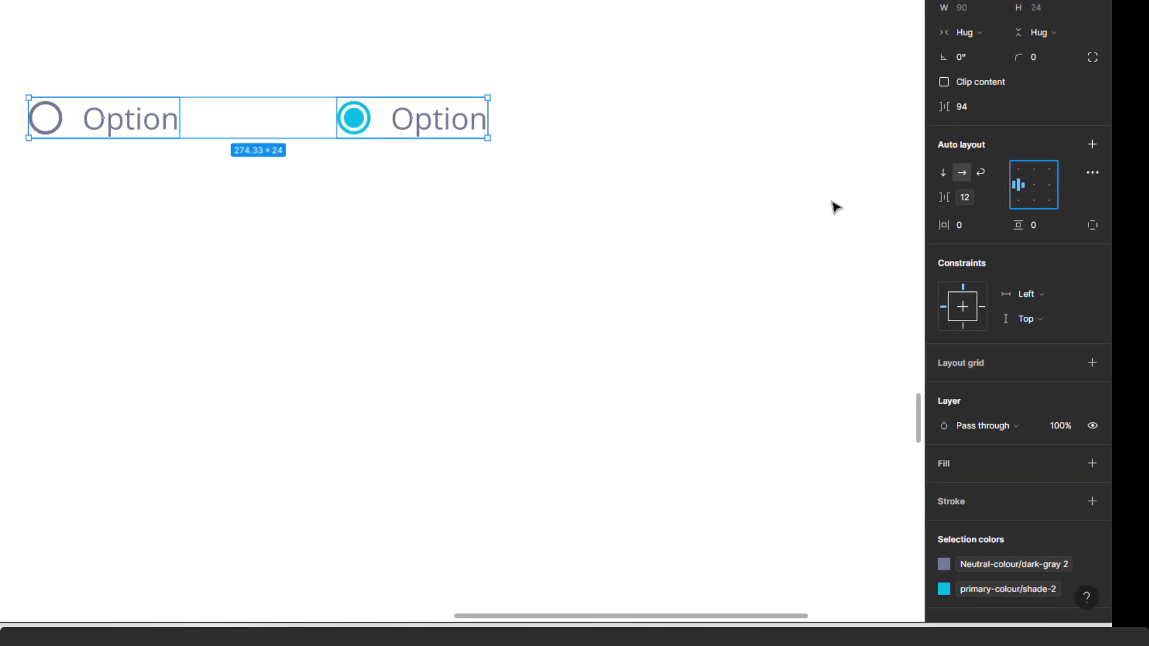
left_click(689, 188)
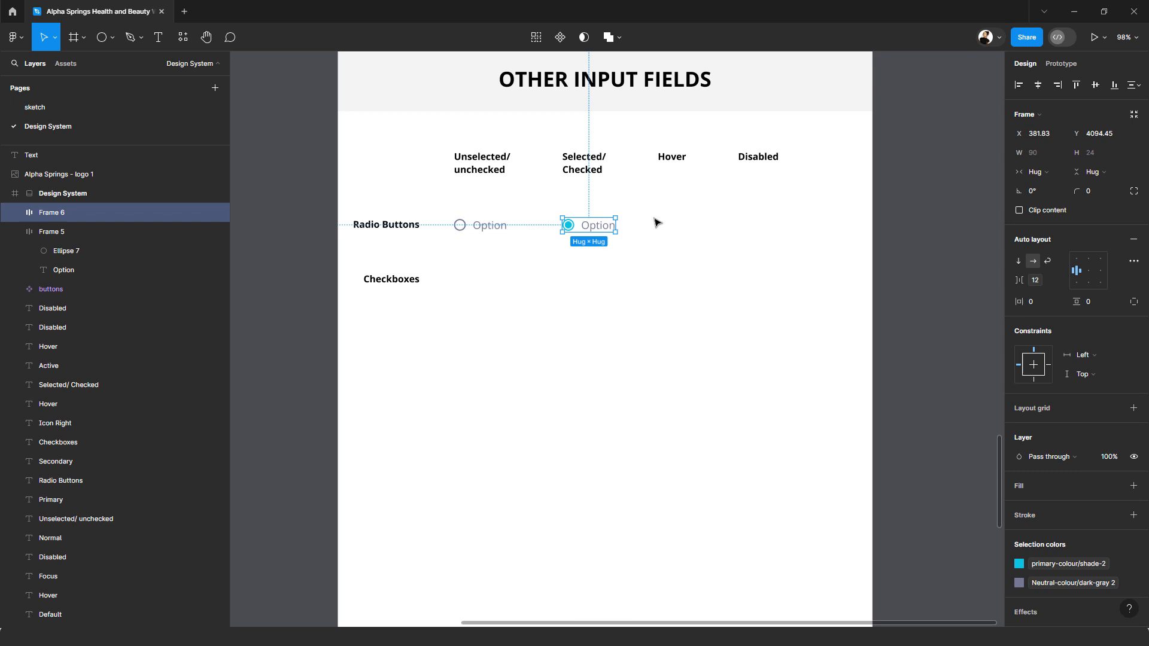
left_click(655, 219)
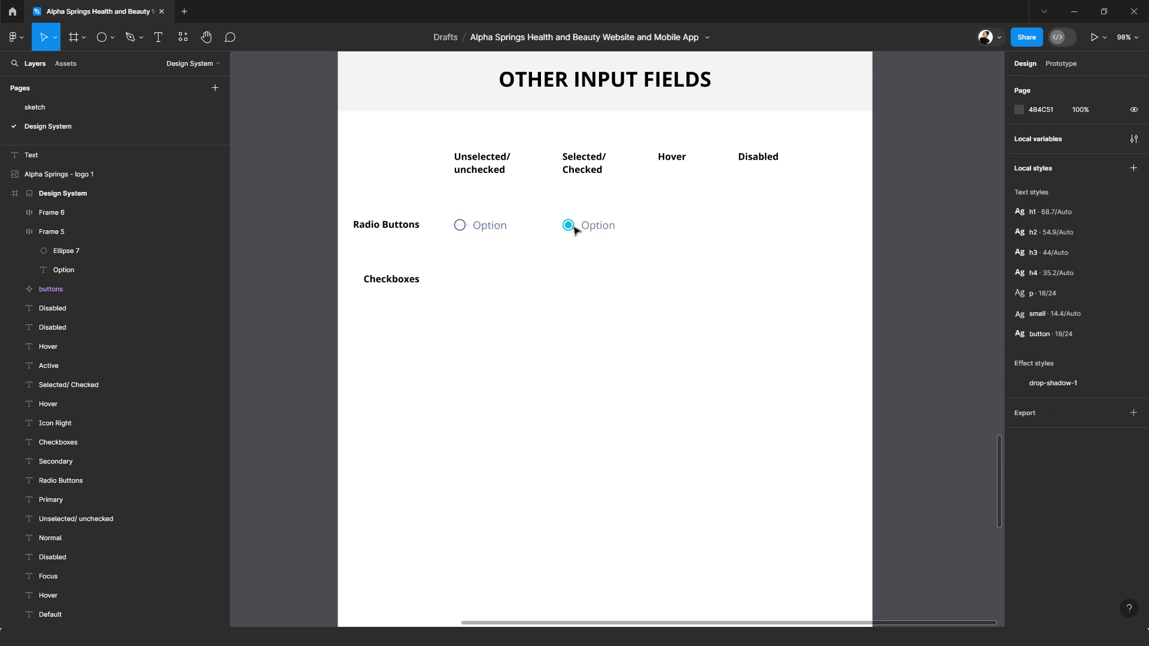
Step: Duplicate the selected radio button under the Hover heading and delete the copy's inner filled circle
left_click(604, 226)
left_click_drag(596, 230, 682, 231)
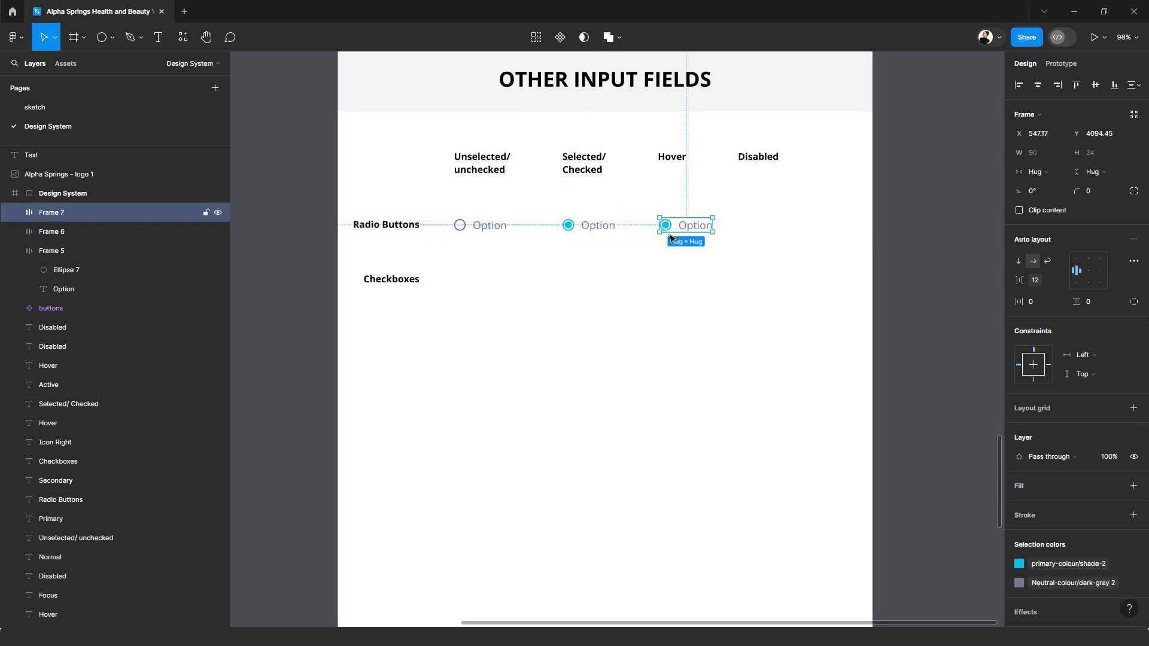
scroll(681, 230, "up", 2)
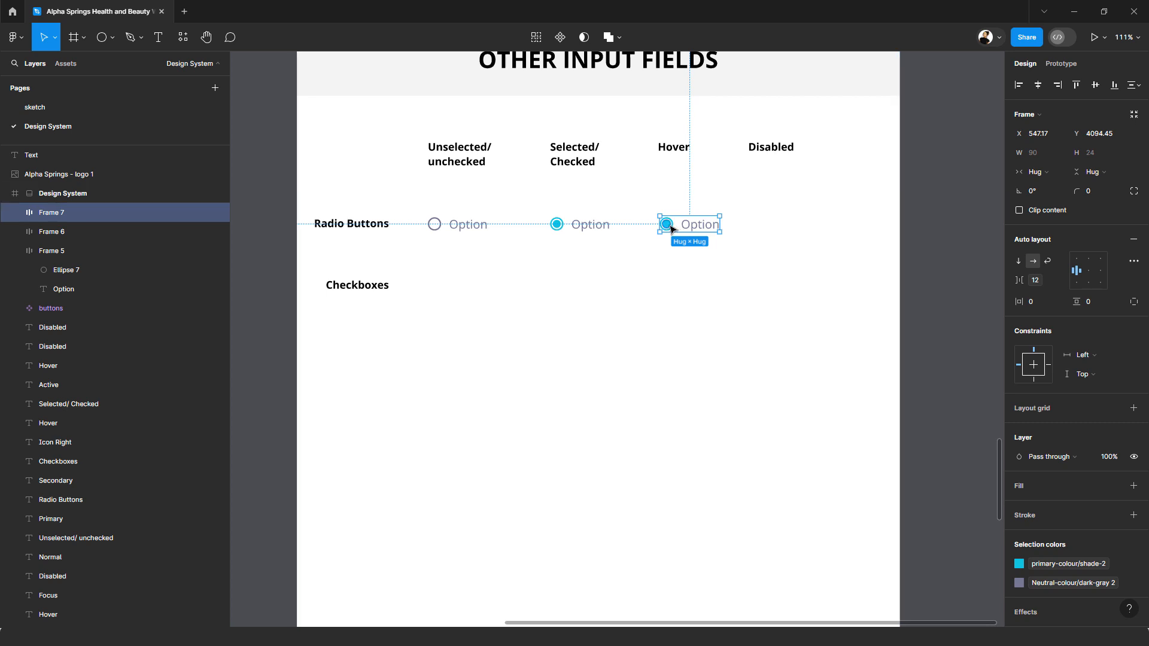
left_click(668, 227, "ctrl")
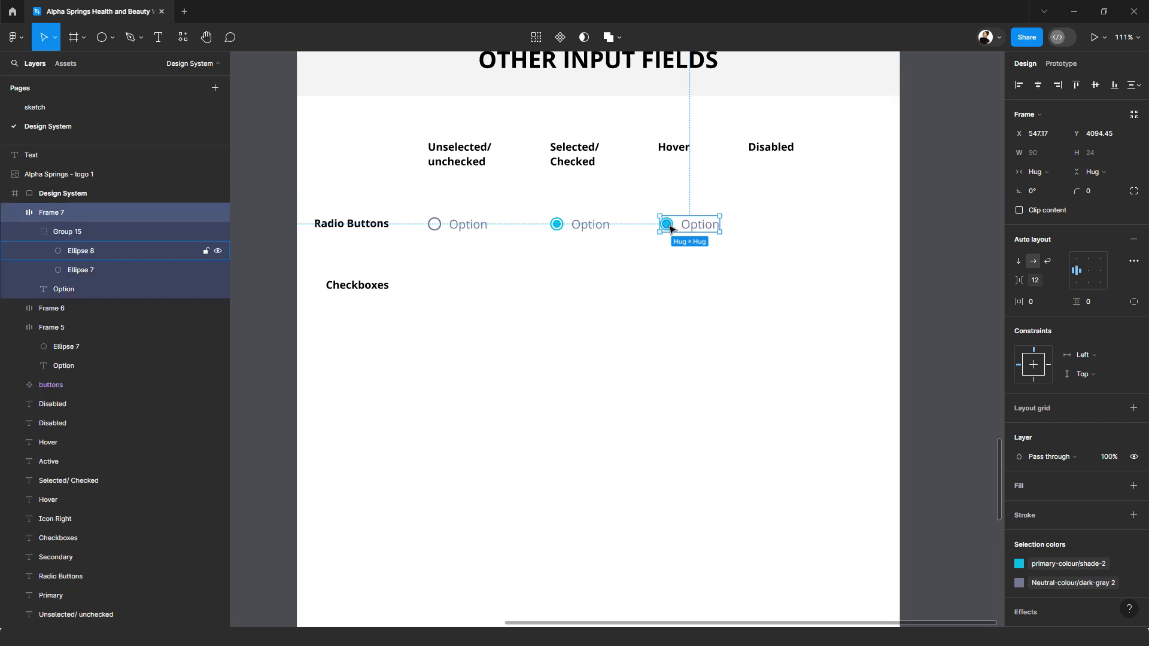
key("Delete")
Step: Colour the "Option" text of the Hover radio button primary-colour/shade-2
left_click(704, 230)
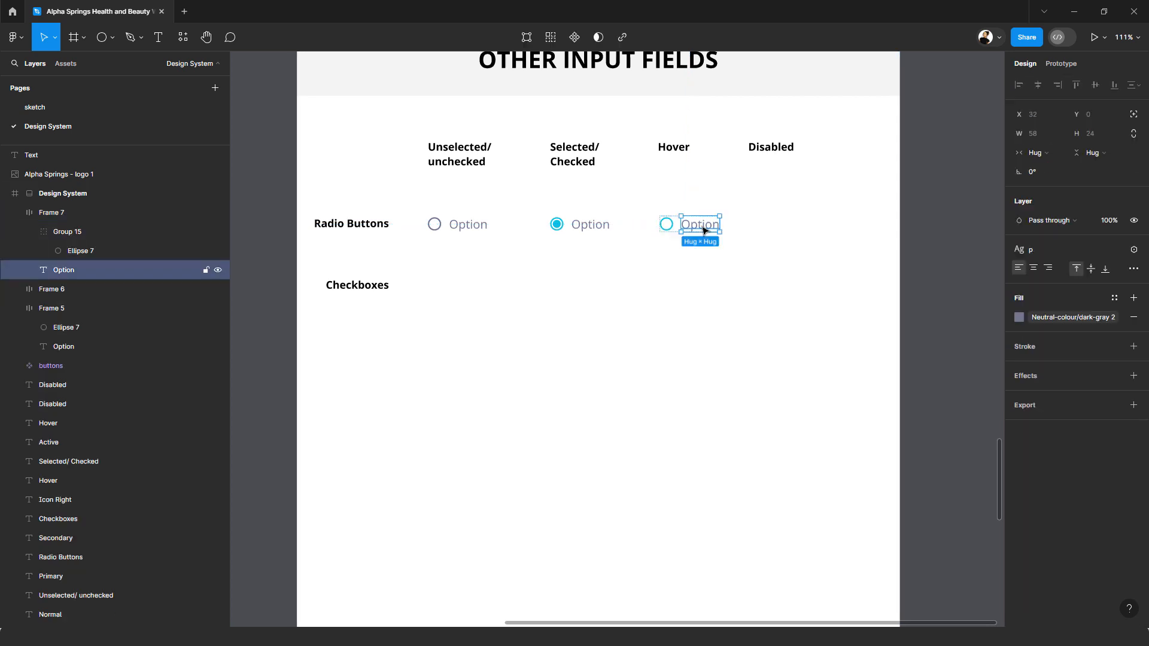
left_click(1069, 317)
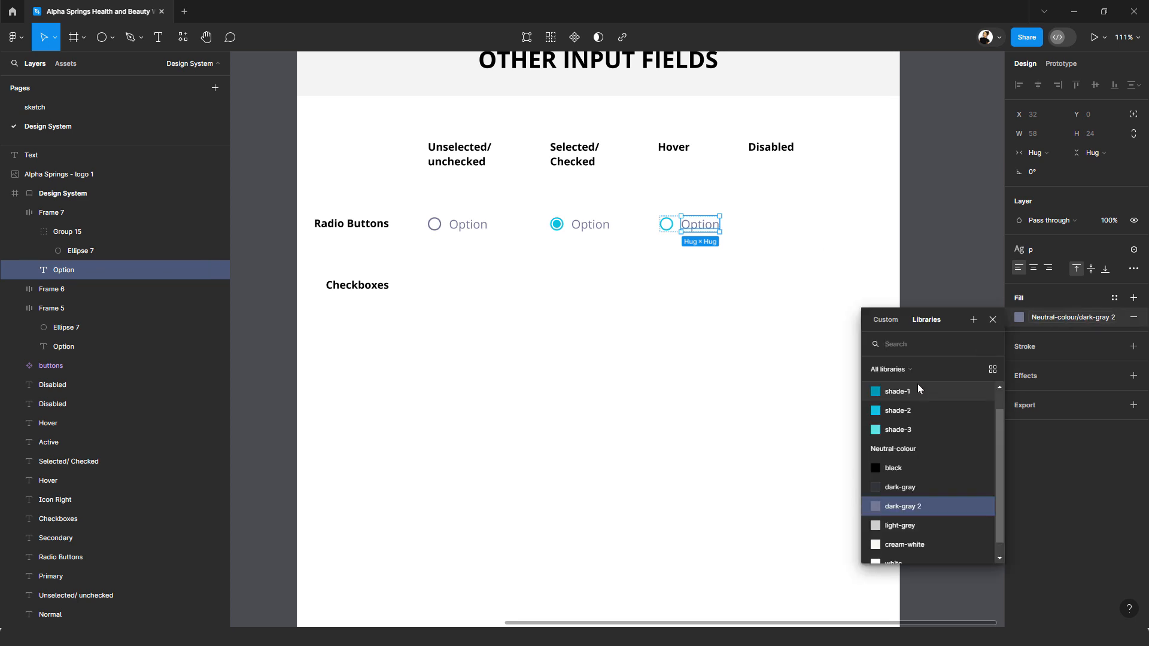
left_click(907, 409)
left_click(742, 234)
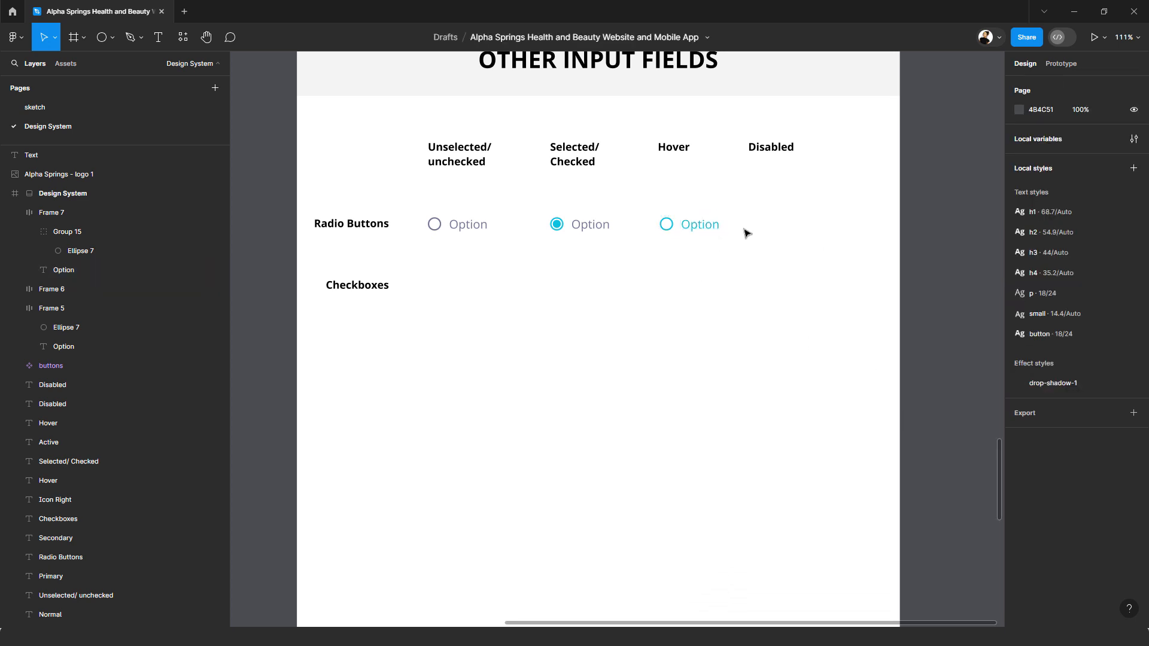
Step: Duplicate the Hover radio button under the Disabled heading and recolour the whole copy Neutral-colour/light-grey
left_click_drag(699, 225, 789, 230)
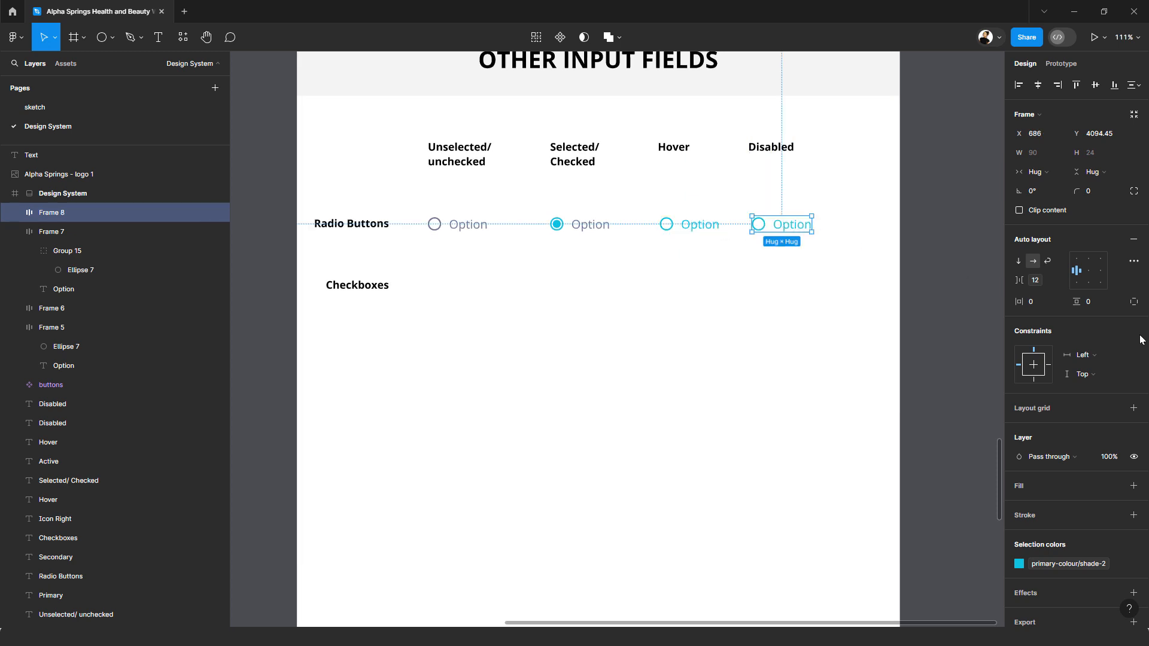
left_click(1072, 565)
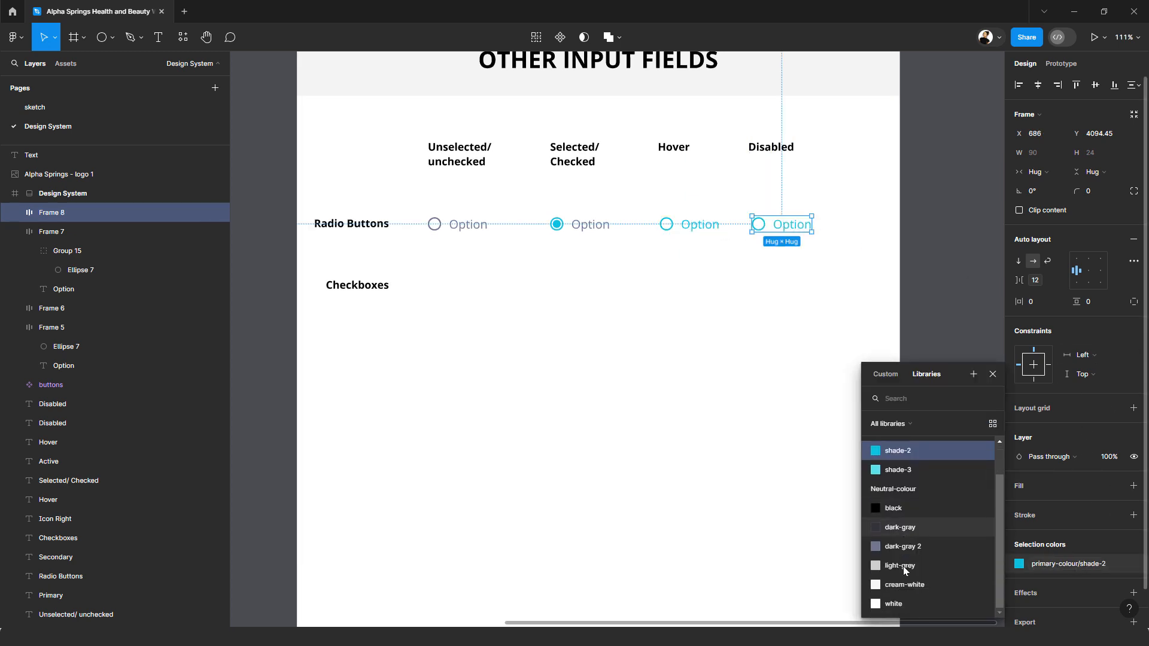
left_click(896, 567)
left_click(827, 350)
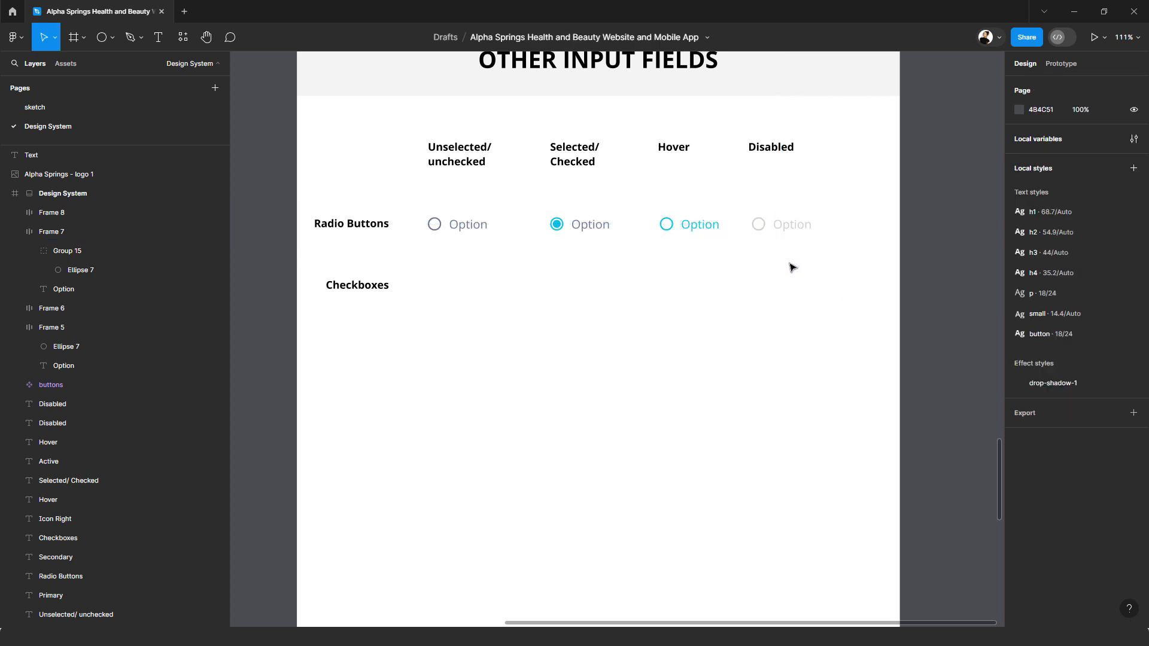
Step: Combine the four radio button frames into one component set and name it "radio button"
scroll(793, 264, "up", 2, "ctrl")
left_click_drag(607, 256, 666, 254)
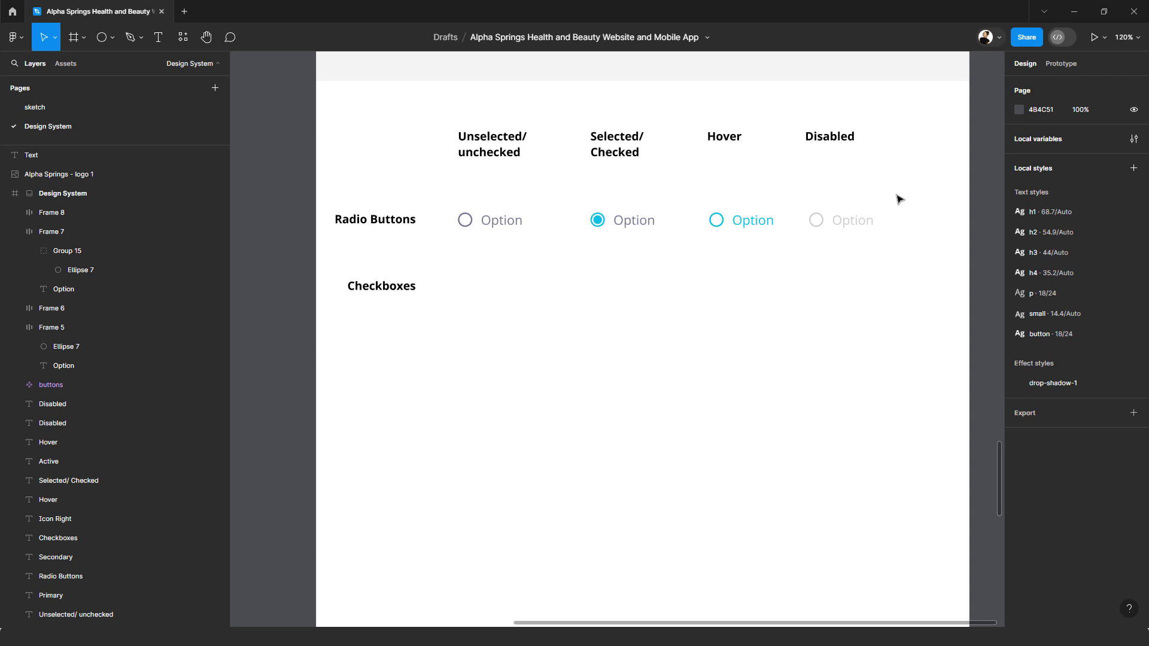
left_click_drag(896, 195, 491, 251)
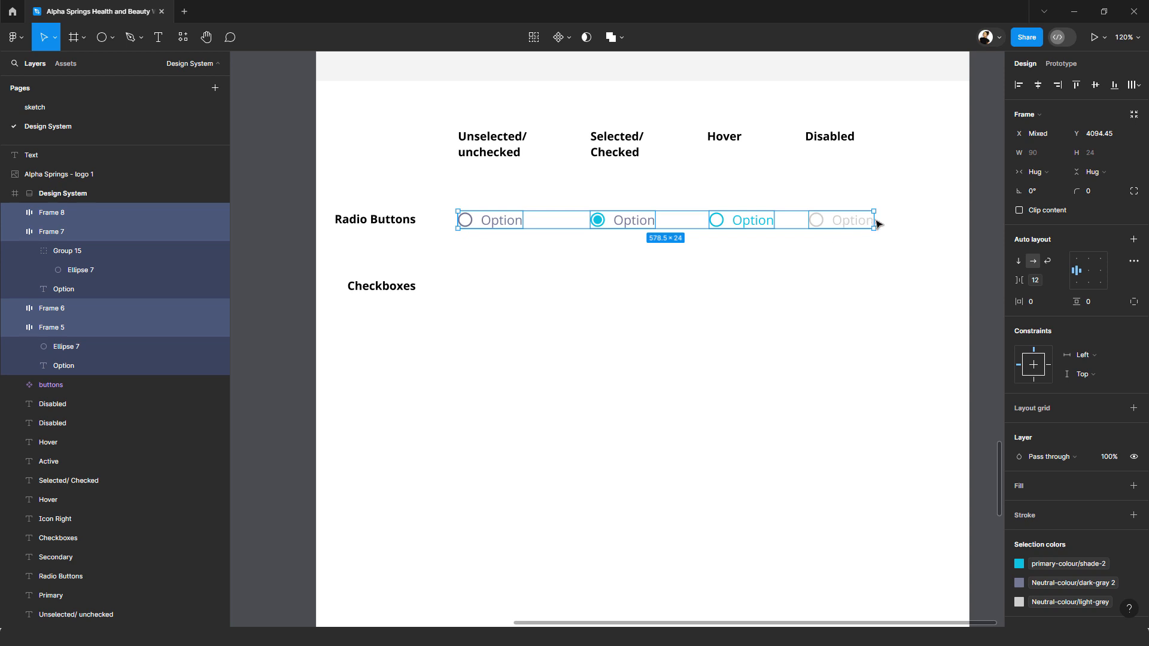
left_click(568, 38)
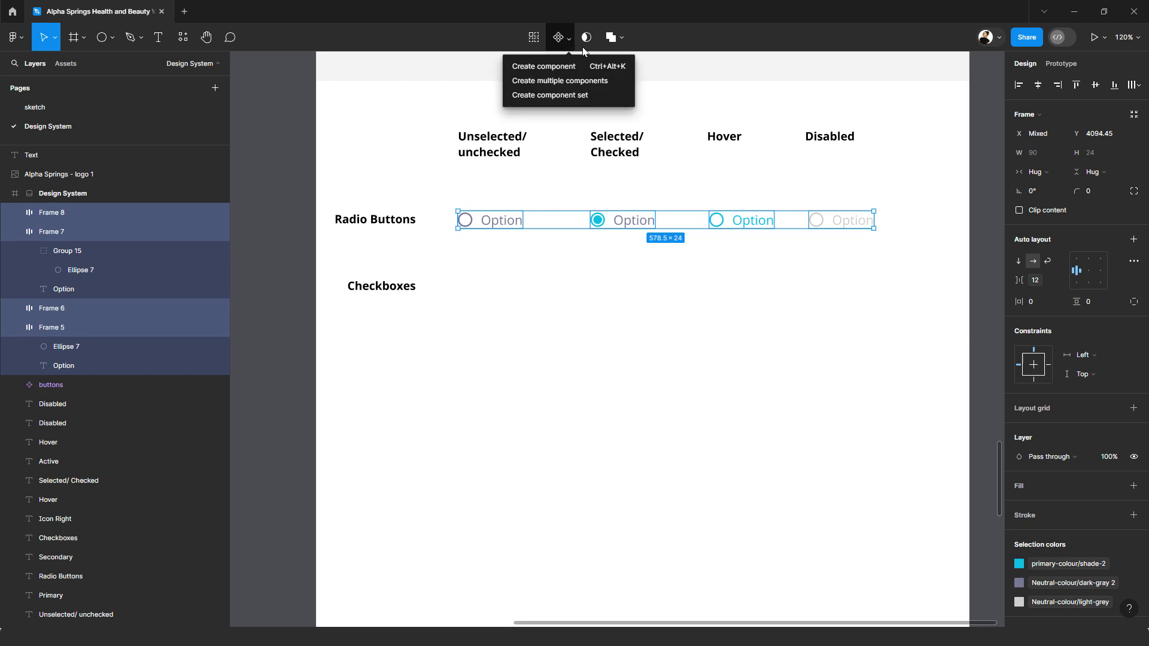
left_click(562, 95)
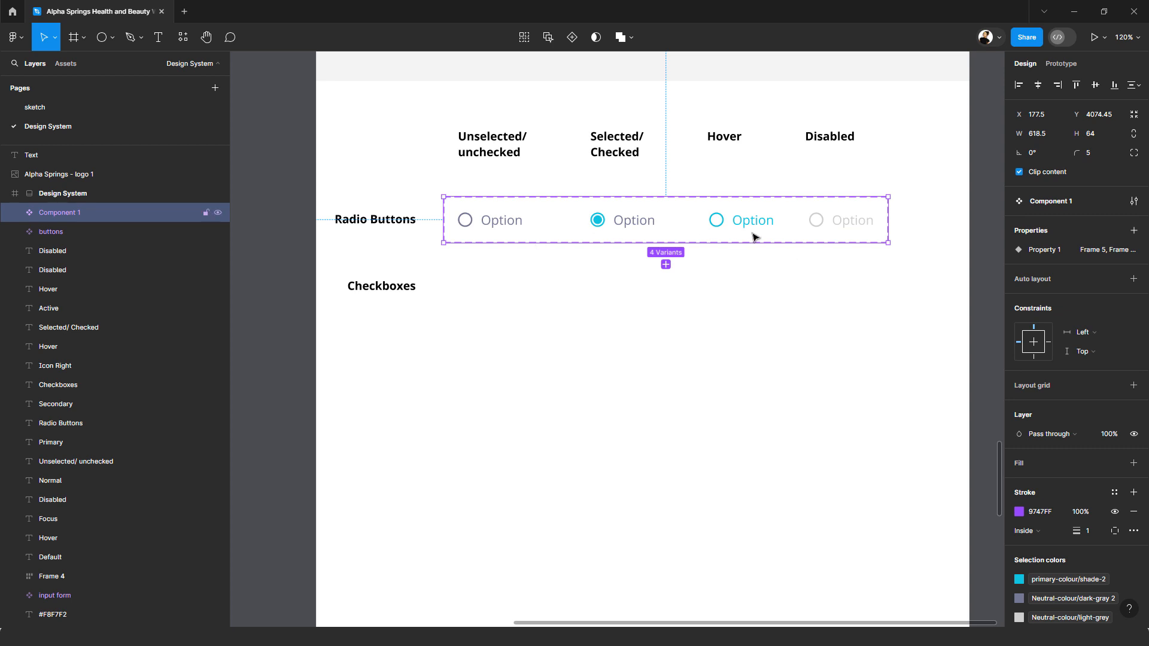
left_click(1053, 202)
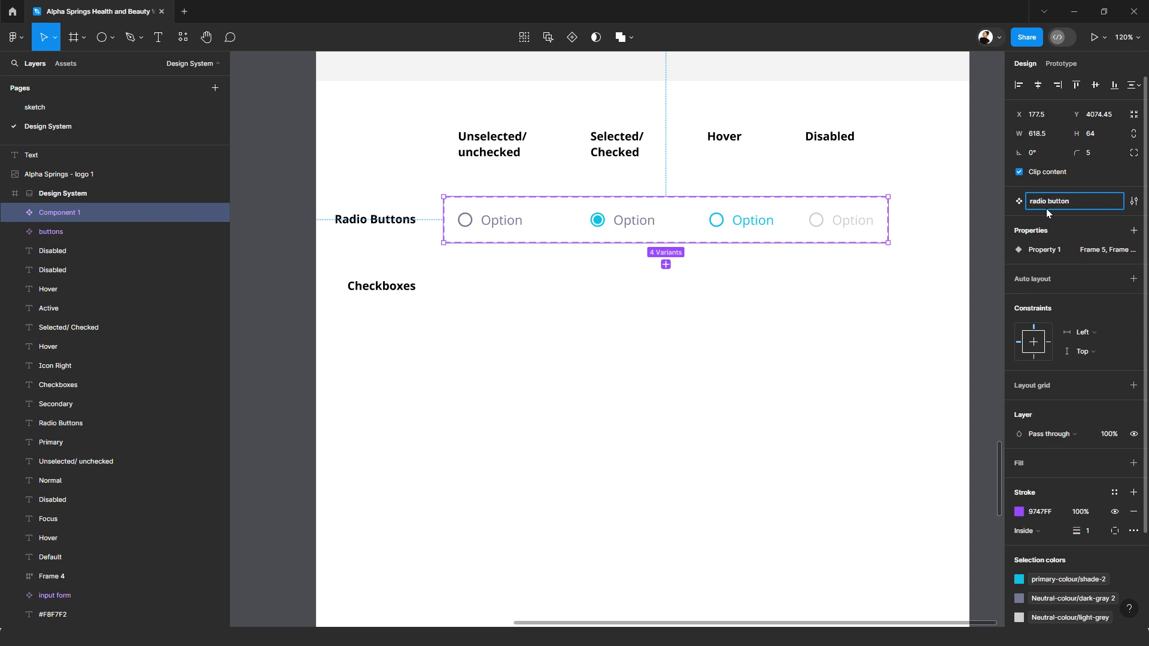
key("Return")
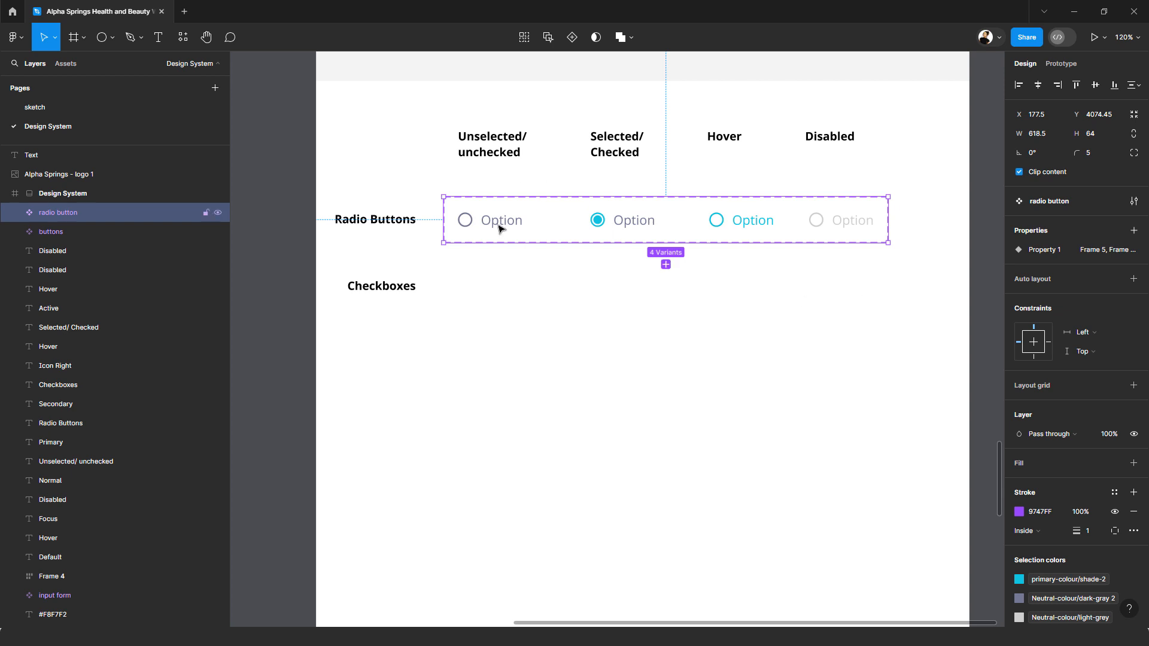
Step: Rename the variant property to "state" and set the first two radio button variants to "unselected" and "selected"
double_click(473, 223)
double_click(1038, 308)
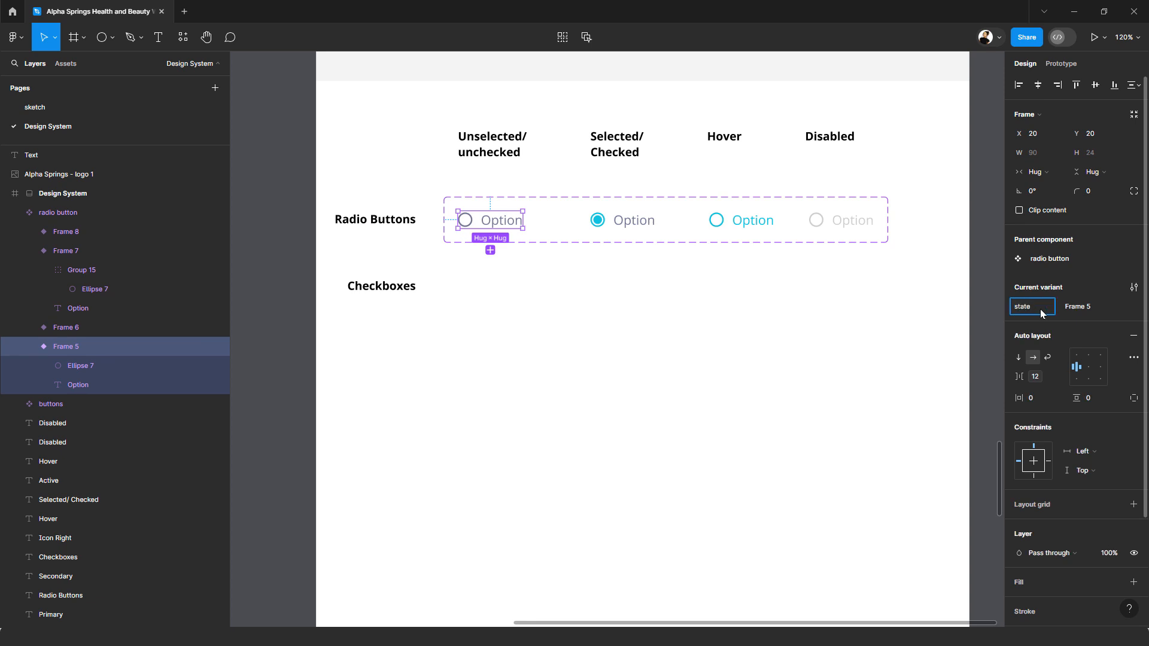
left_click(1084, 306)
key("Return")
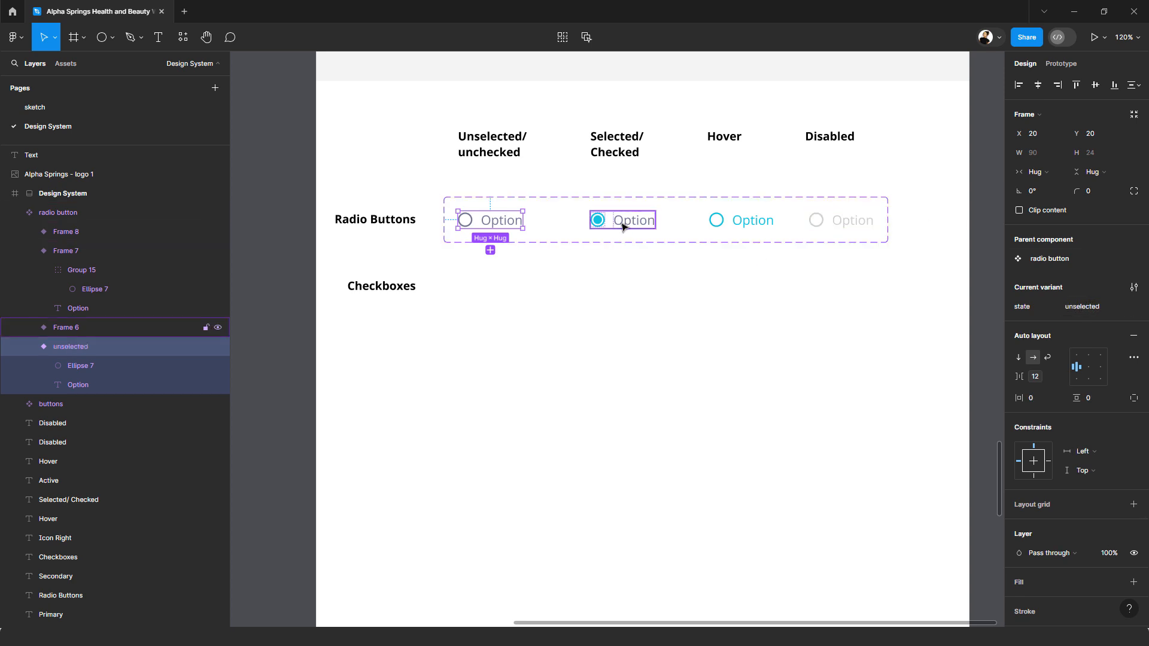
left_click(622, 227)
left_click(1087, 310)
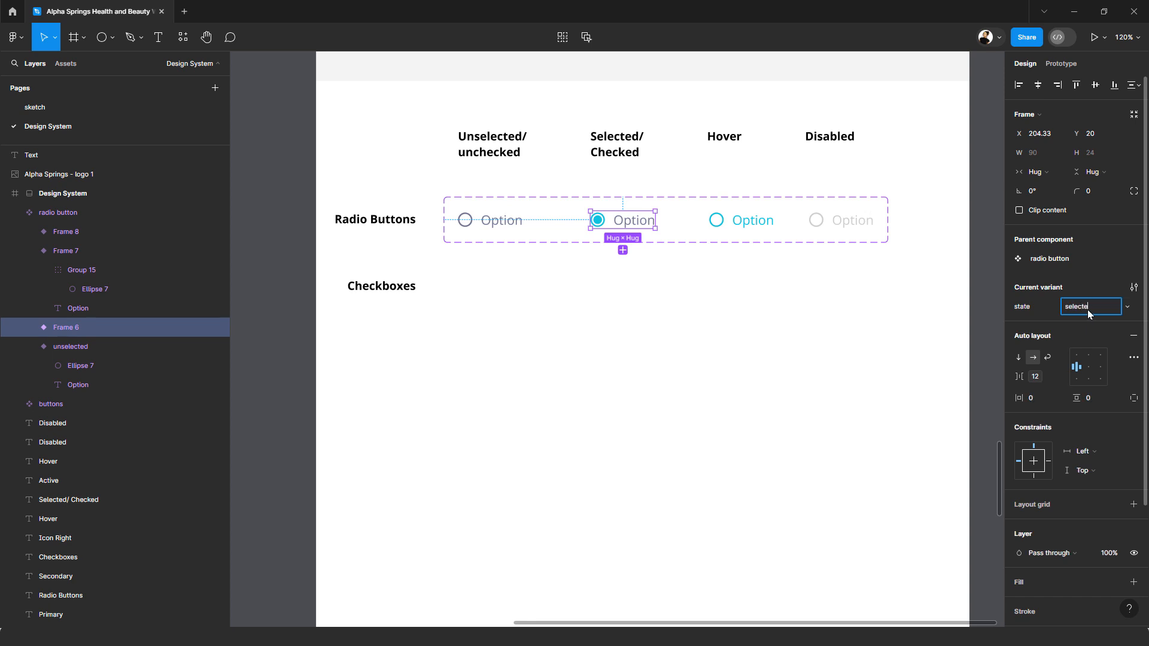
key("Return")
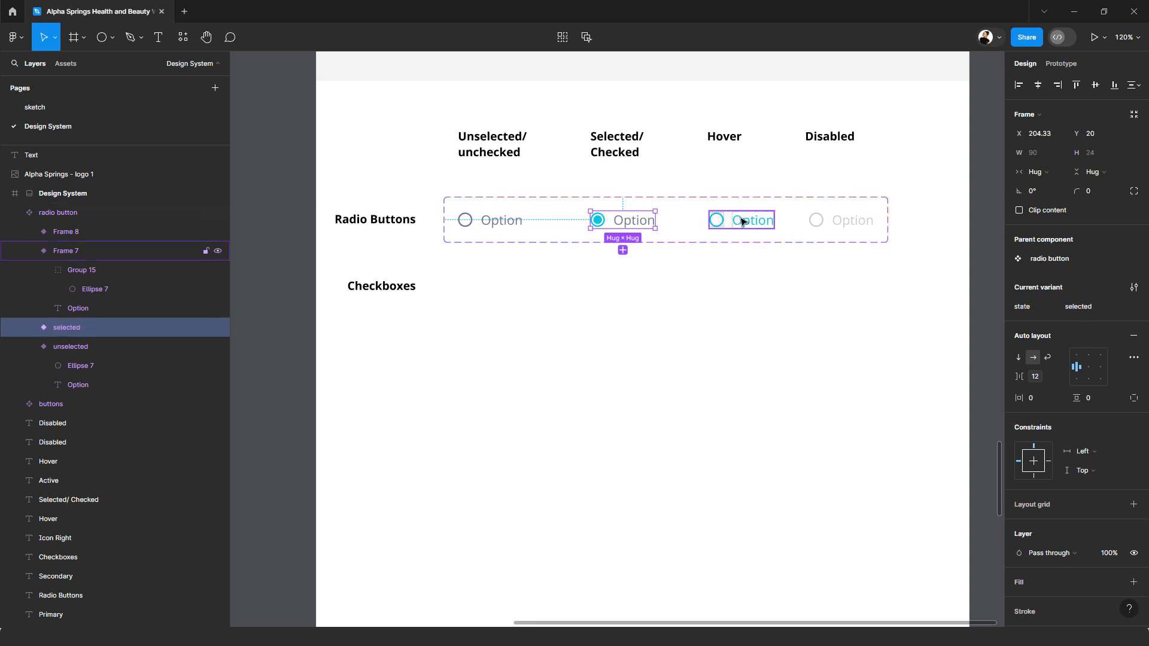
Step: Set the state values of the variants under the Hover and Disabled headings to "hover" and "disabled"
key("Tab")
left_click(1082, 308)
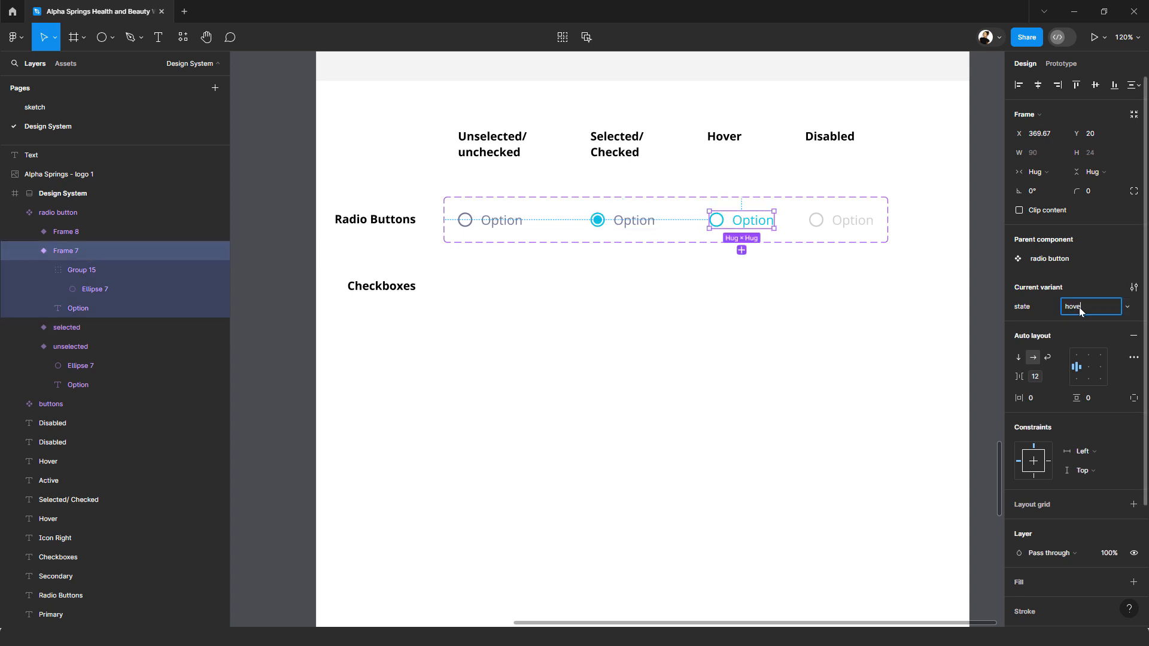
type("hover")
left_click(850, 219)
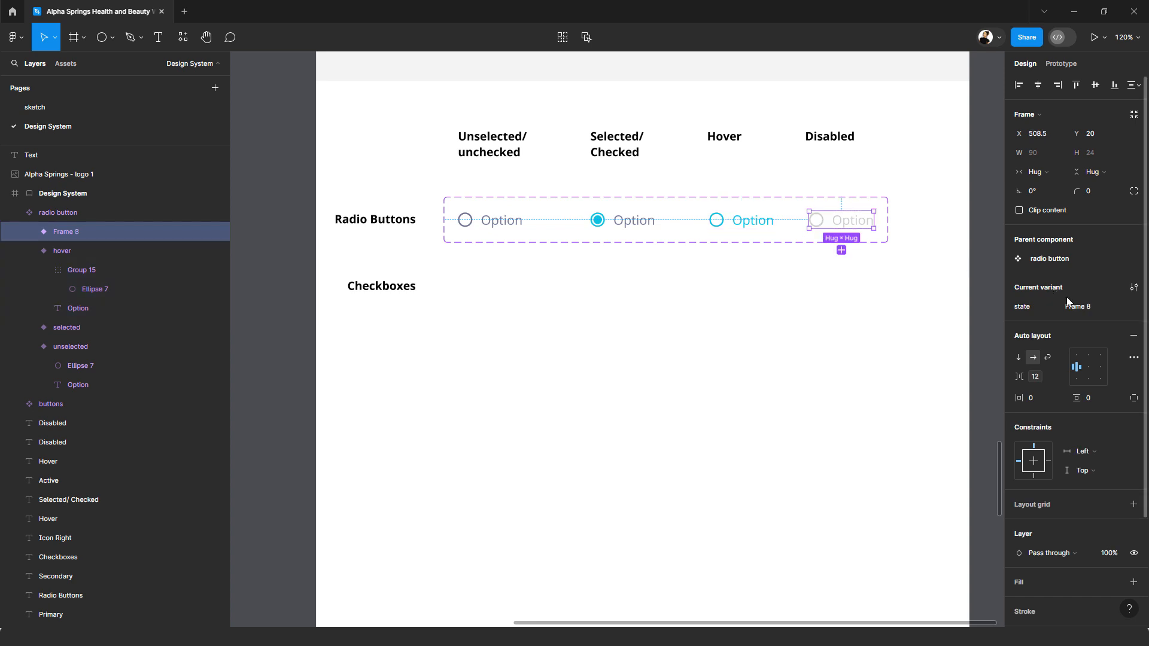
left_click(1088, 305)
key("ctrl+a")
type("disable")
key("Return")
left_click(669, 274)
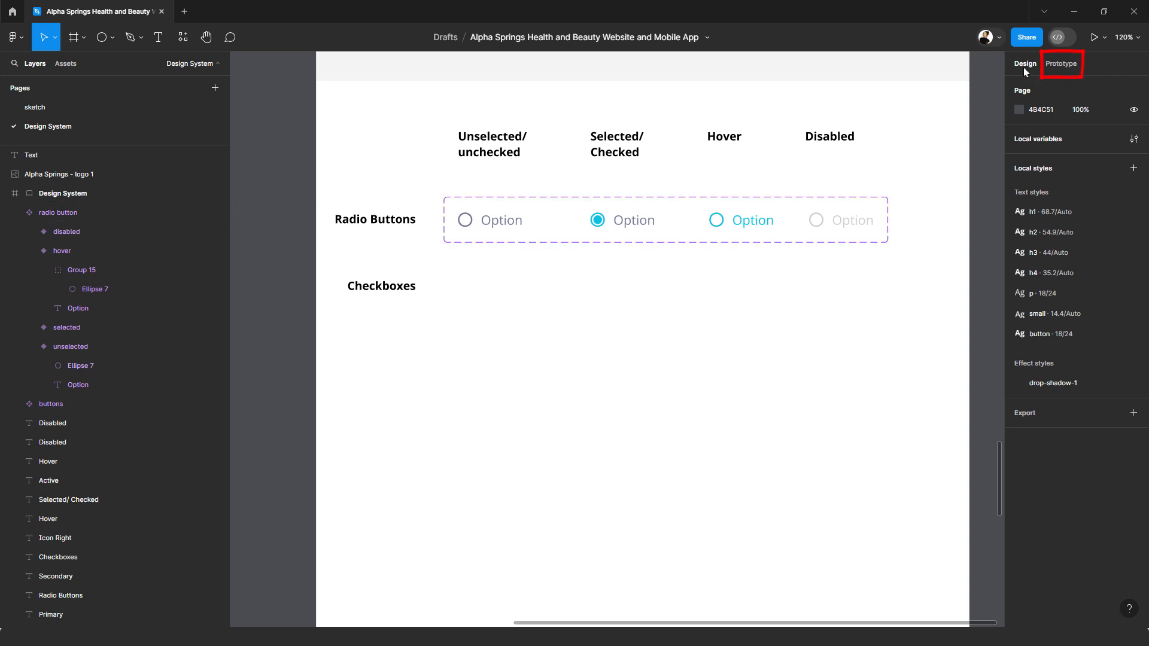
Step: Create a prototype connection from the unselected radio button variant to the hover variant
left_click(1066, 71)
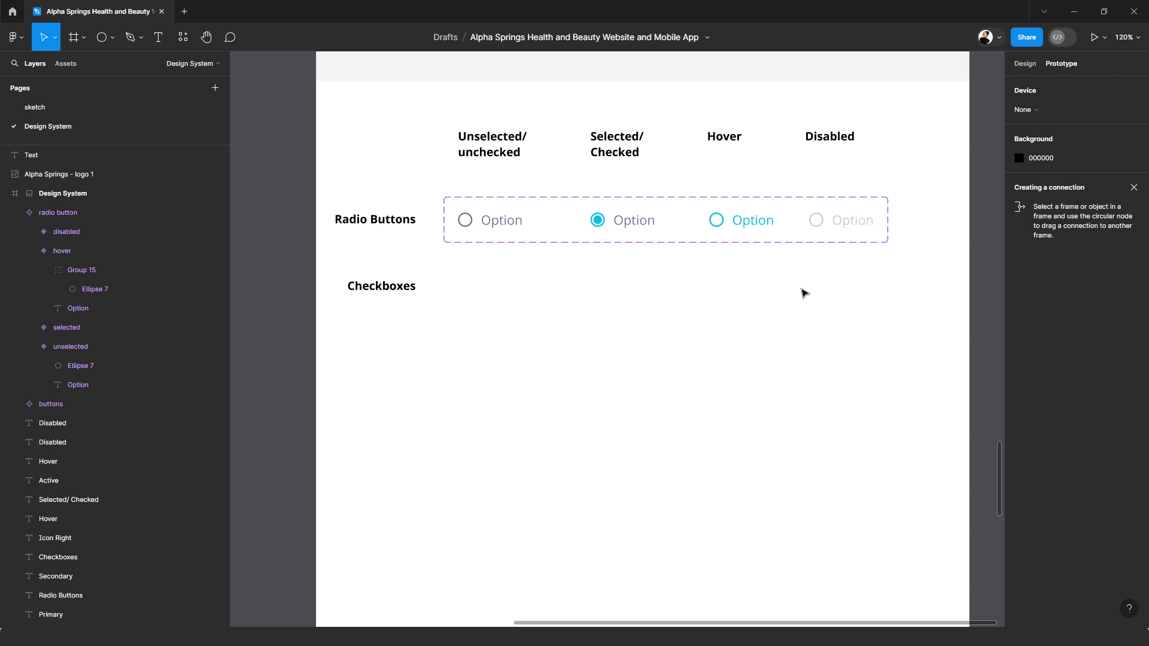
double_click(513, 226)
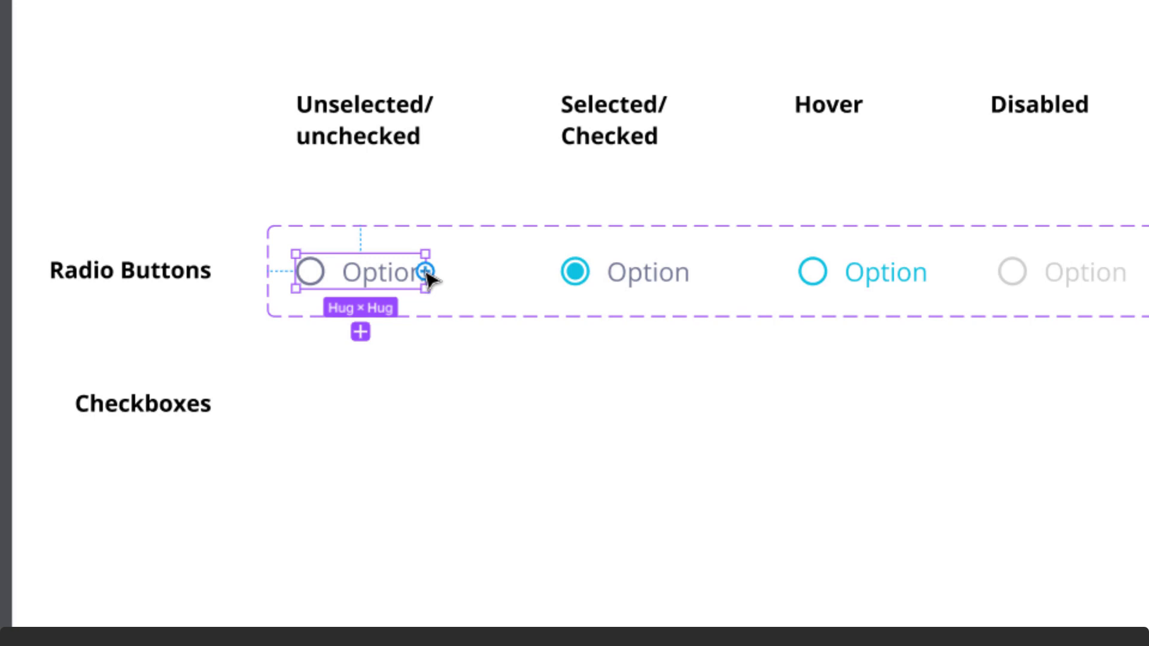
left_click_drag(426, 272, 839, 279)
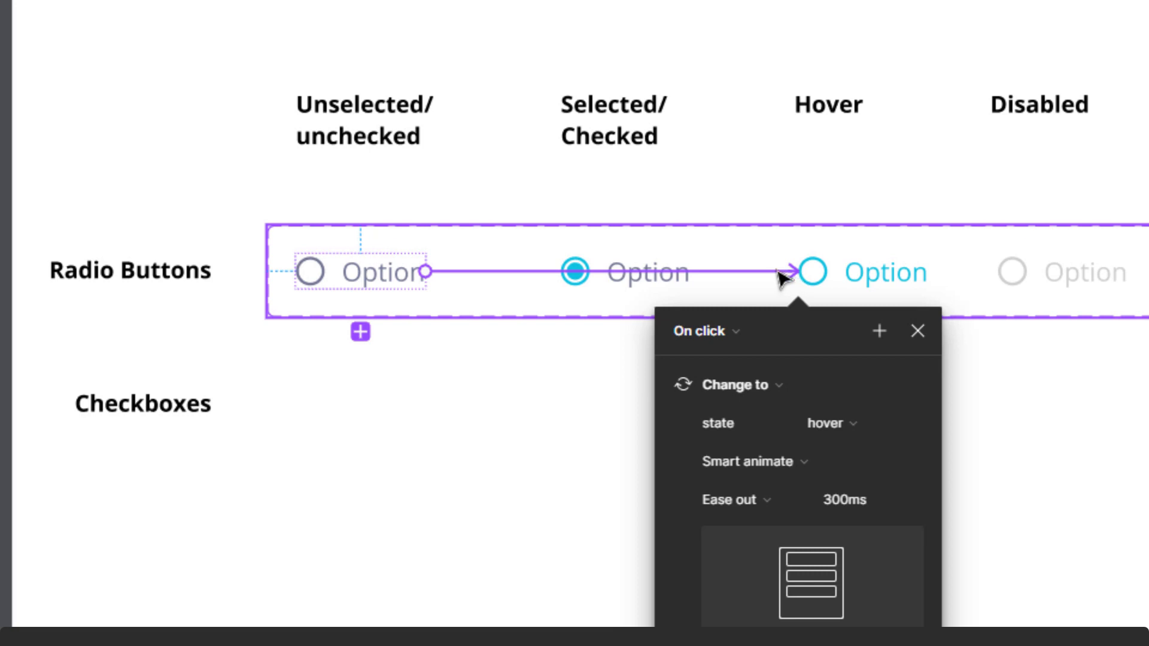
left_click_drag(787, 274, 492, 446)
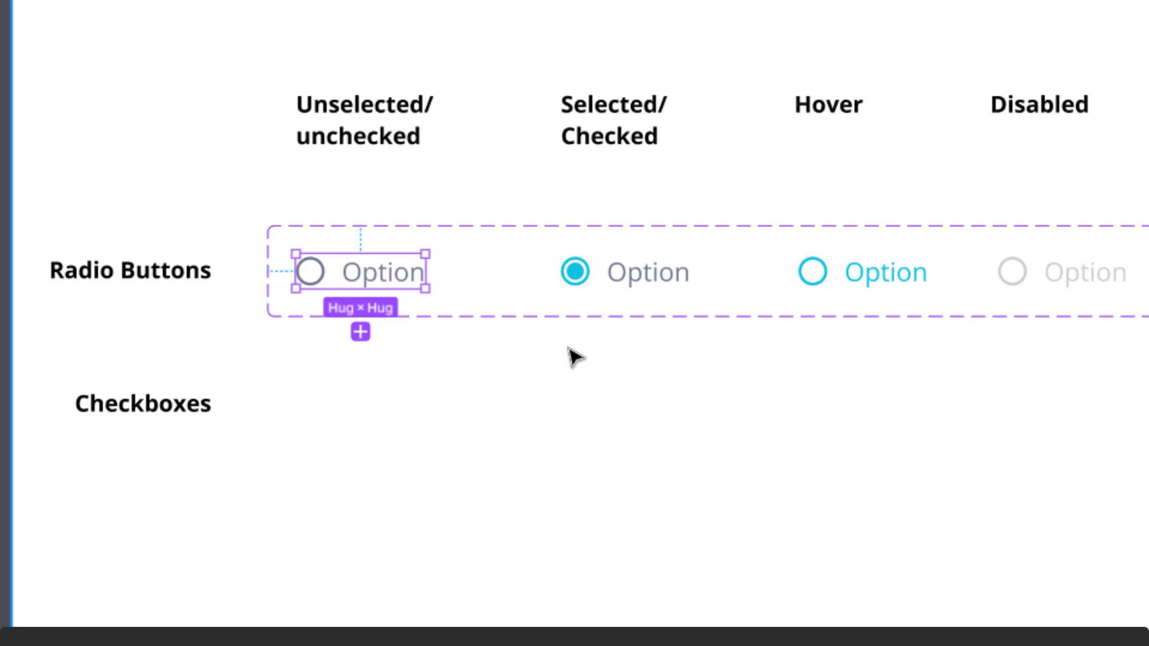
key("ctrl+z")
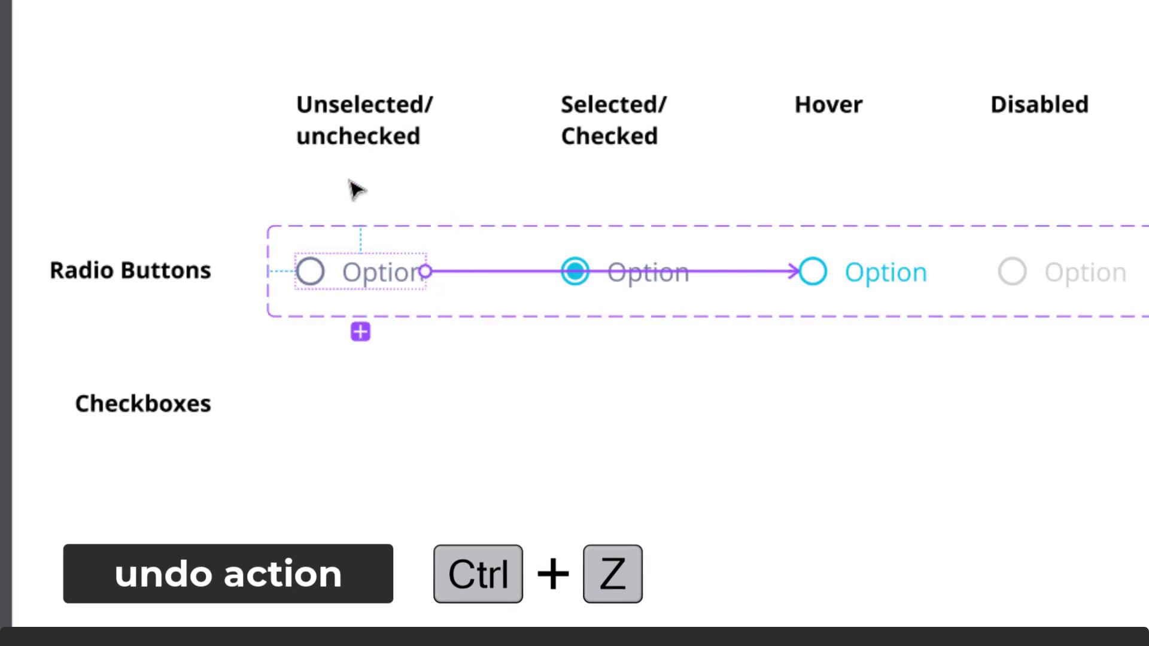
Step: Set the unselected-to-hover connection's trigger to While hovering, with Smart animate and Ease in and out
left_click(745, 279)
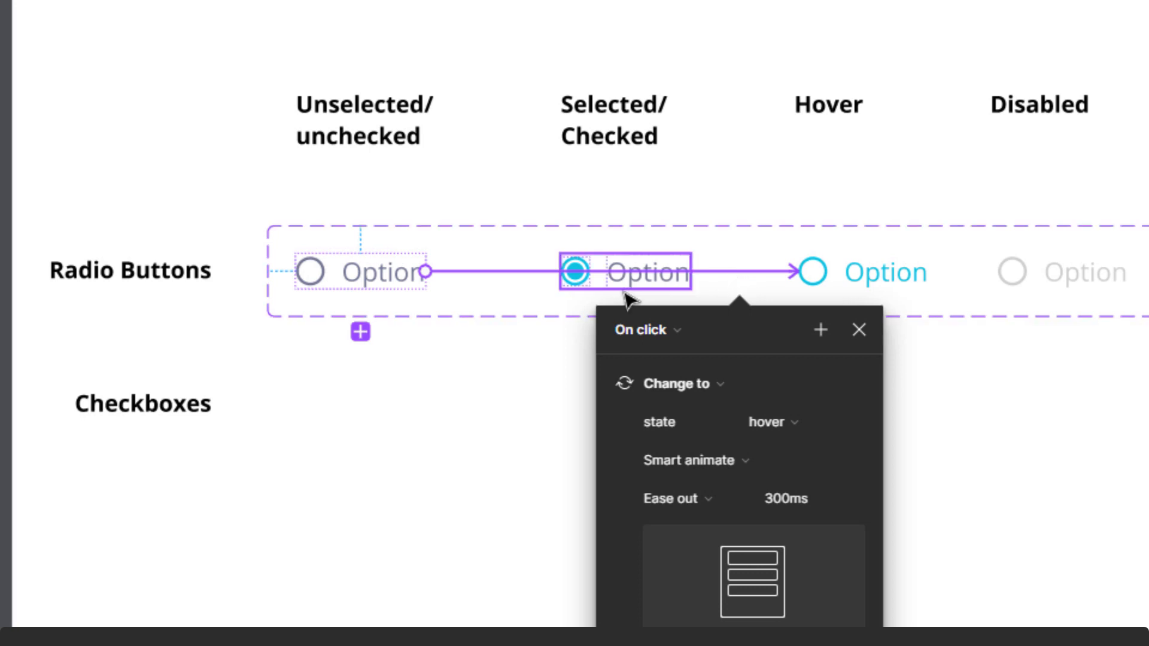
left_click(676, 333)
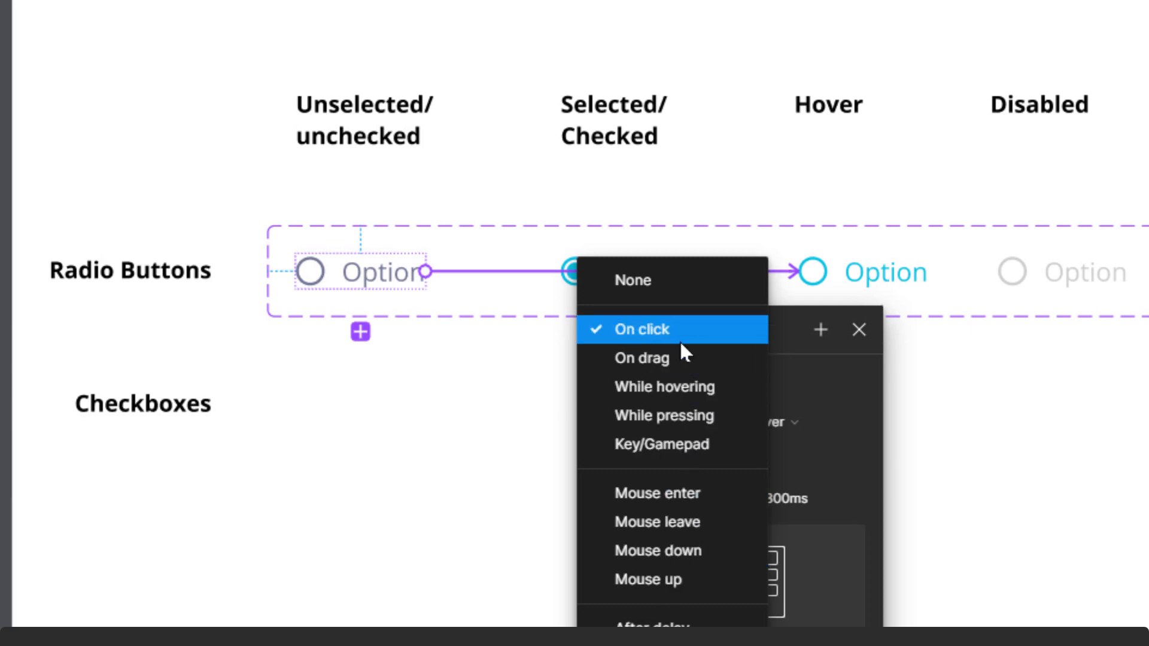
left_click(682, 386)
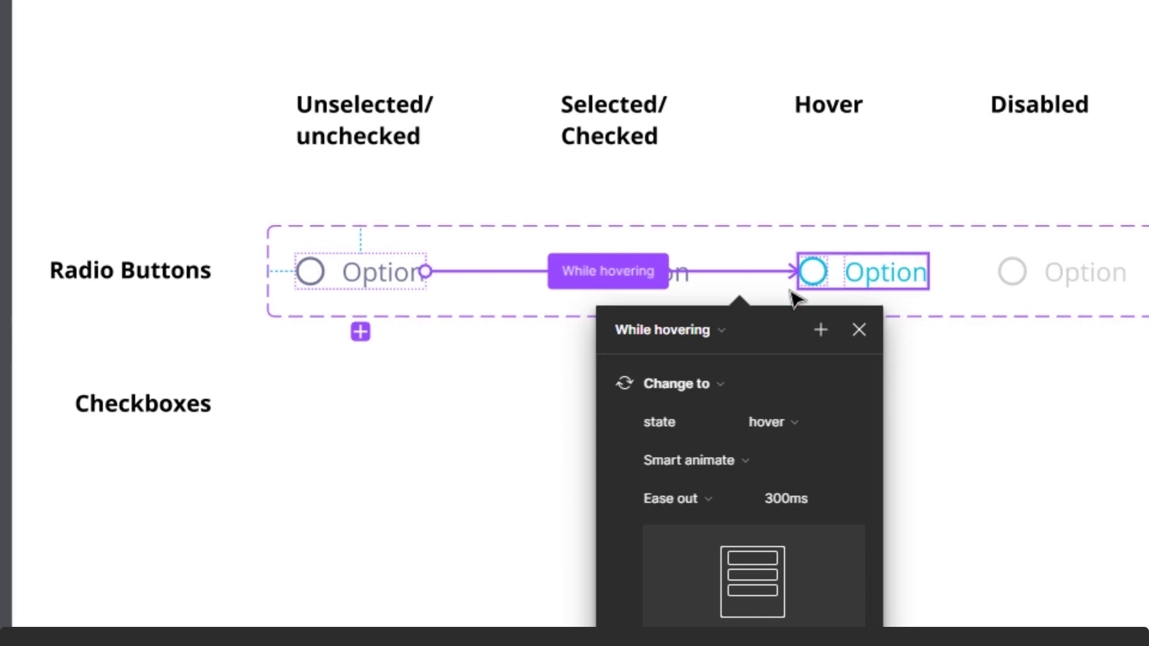
left_click(776, 457)
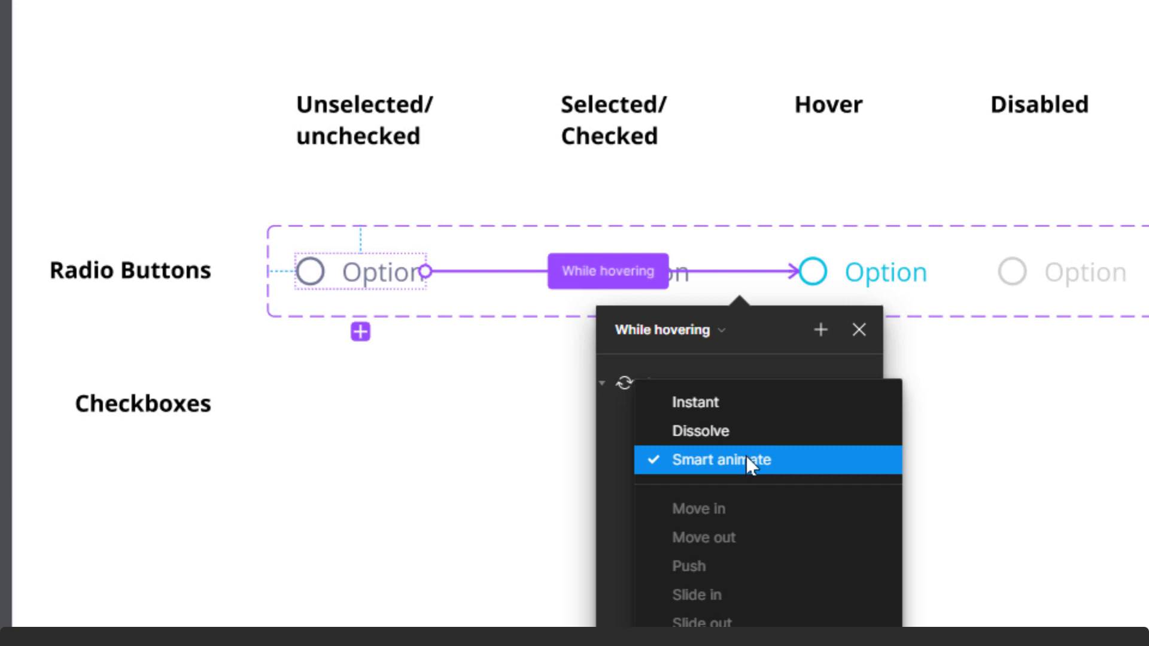
left_click(746, 456)
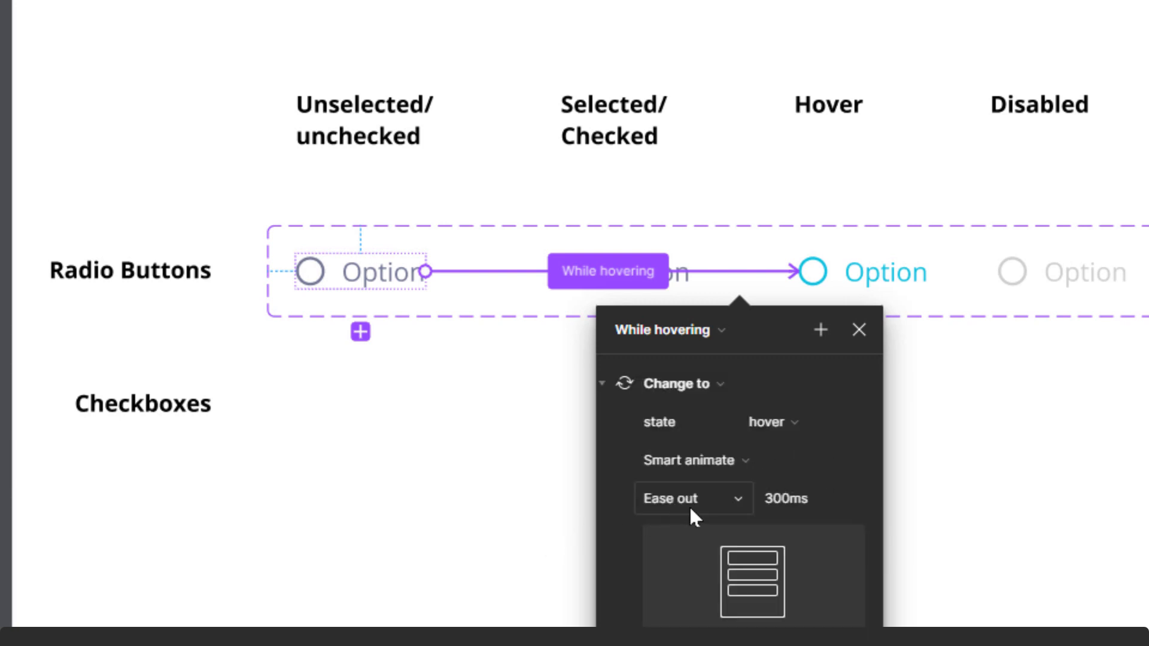
left_click(741, 499)
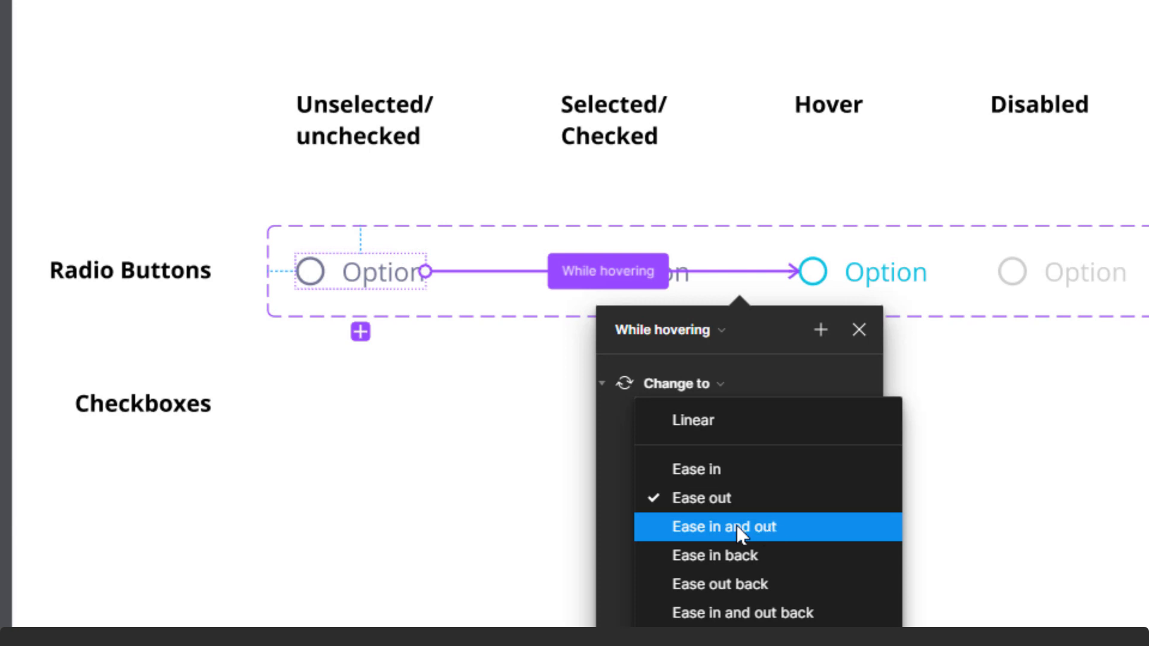
left_click(700, 530)
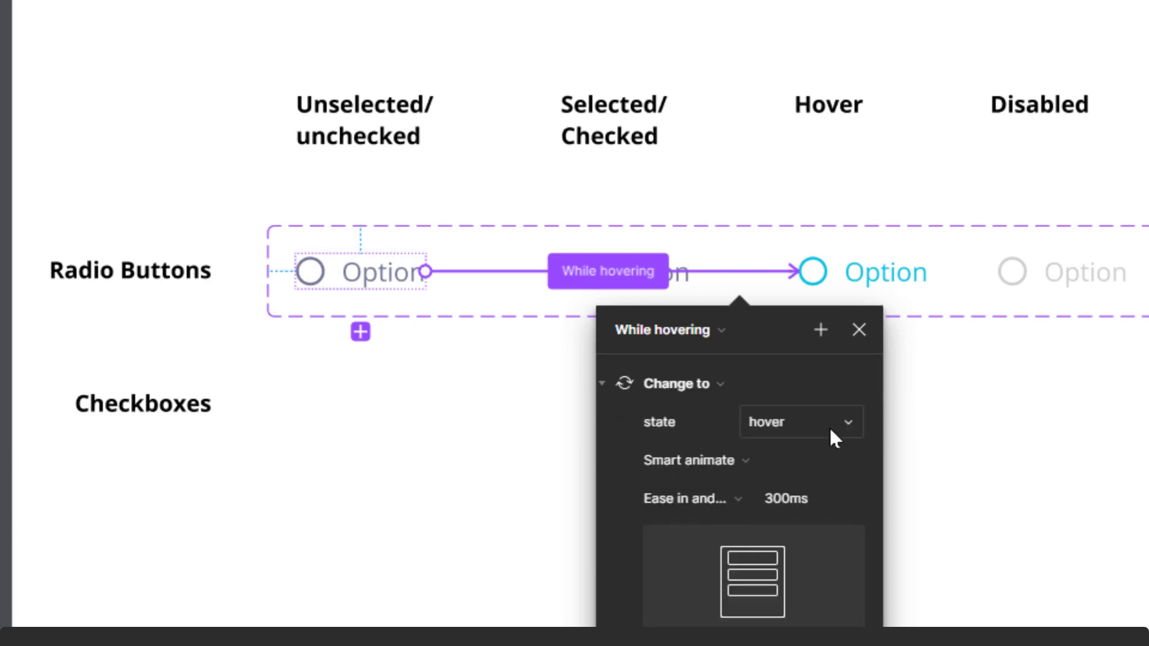
left_click(860, 330)
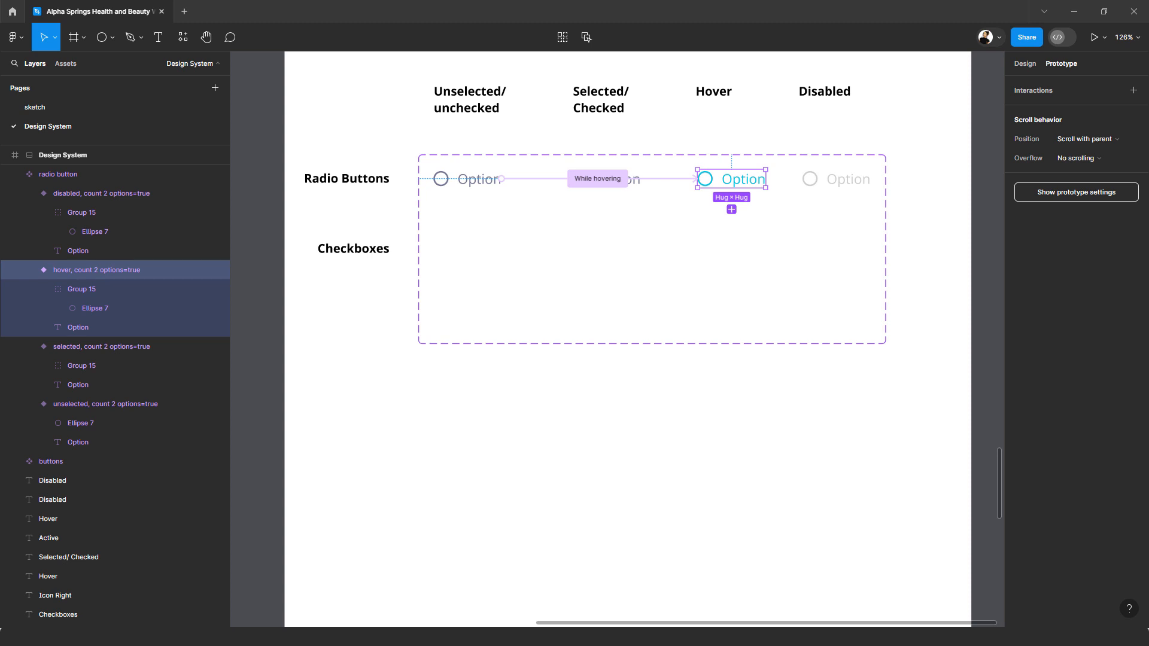
Step: Place an instance of the unselected and of the selected radio button side by side below the component set
left_click(1024, 65)
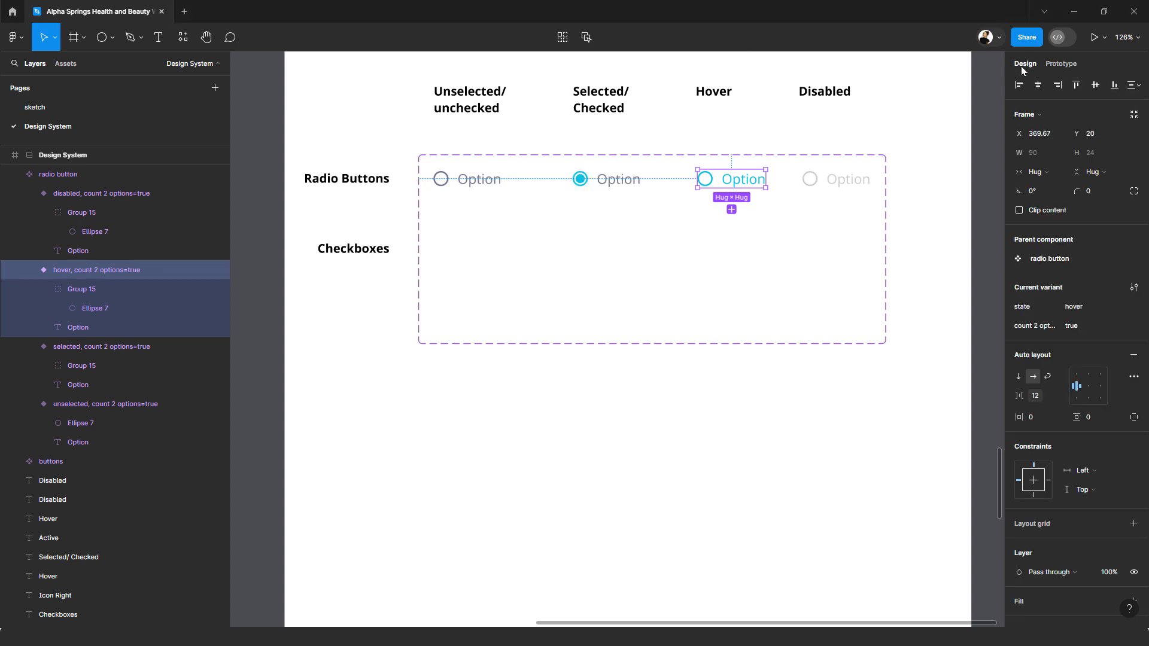
left_click(477, 184)
left_click_drag(479, 183, 491, 425)
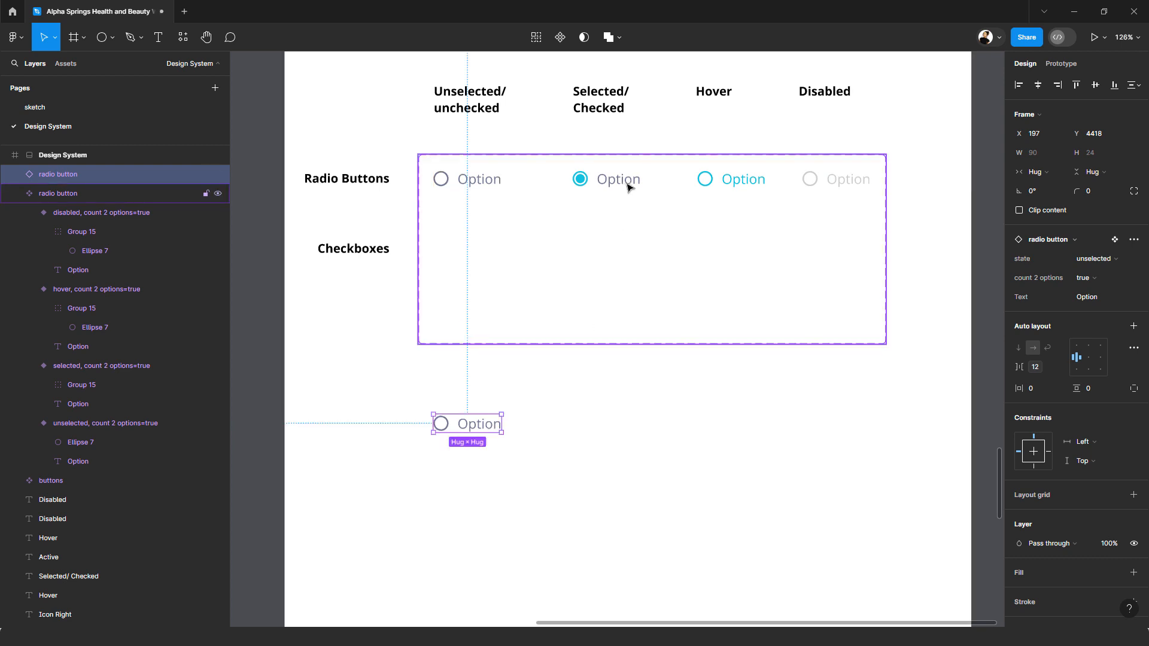
left_click(628, 187)
left_click(628, 186)
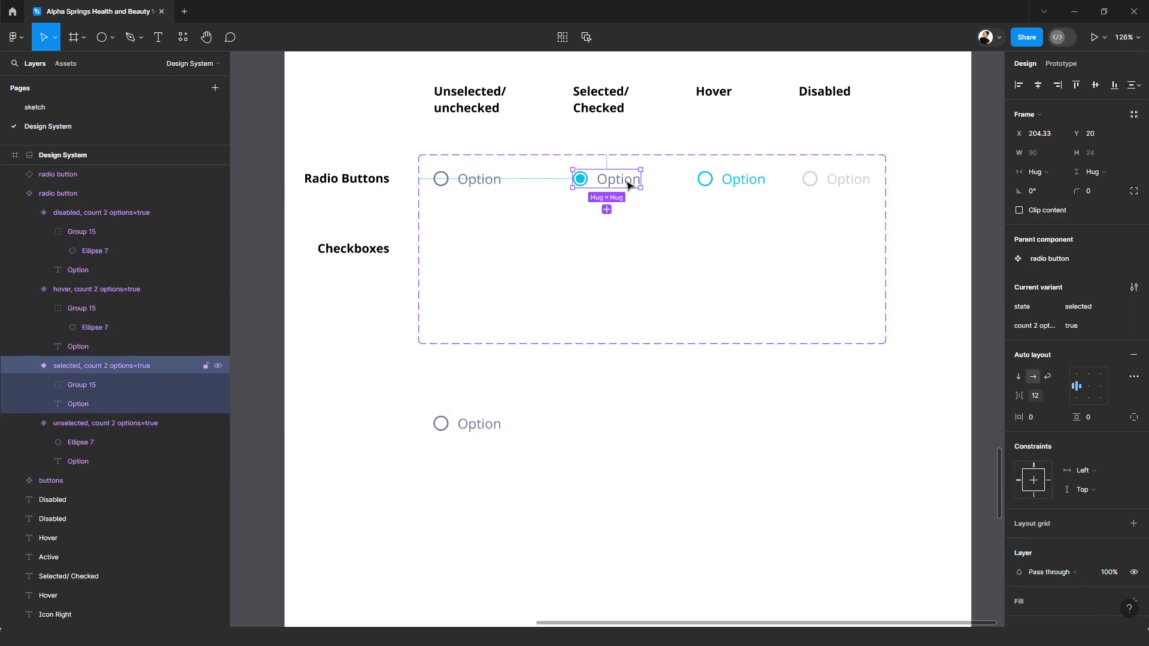
left_click_drag(629, 186, 608, 428)
Step: Change the label of the unselected instance to "Option 1" and of the selected instance to "Option 2"
double_click(495, 424)
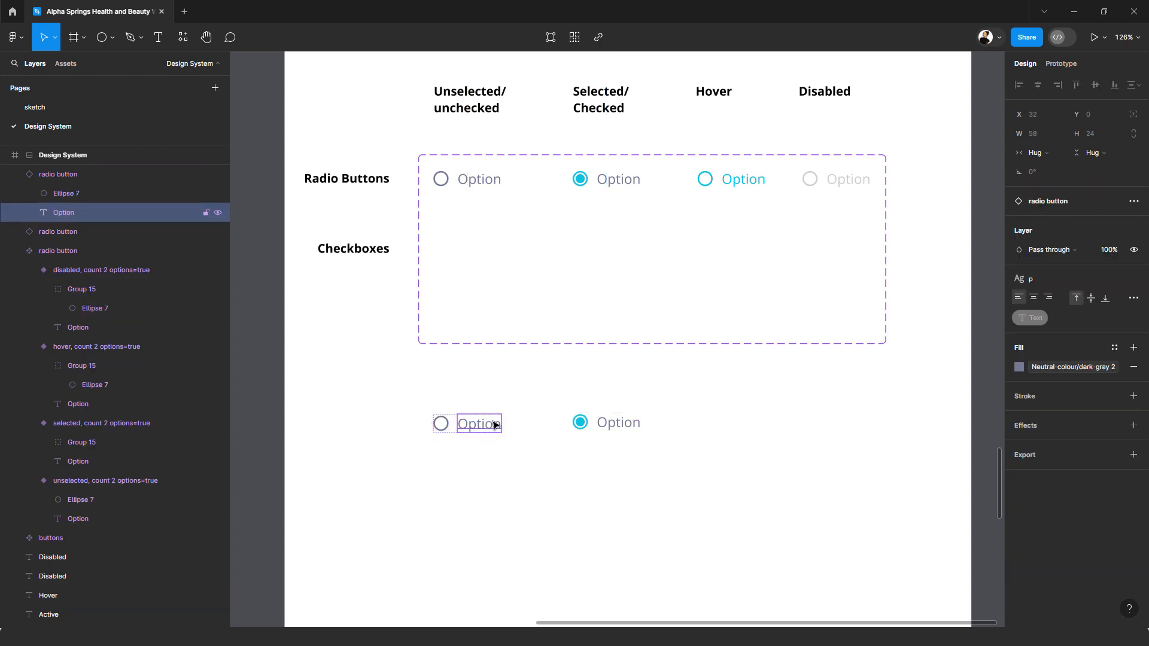
double_click(495, 424)
left_click(502, 423)
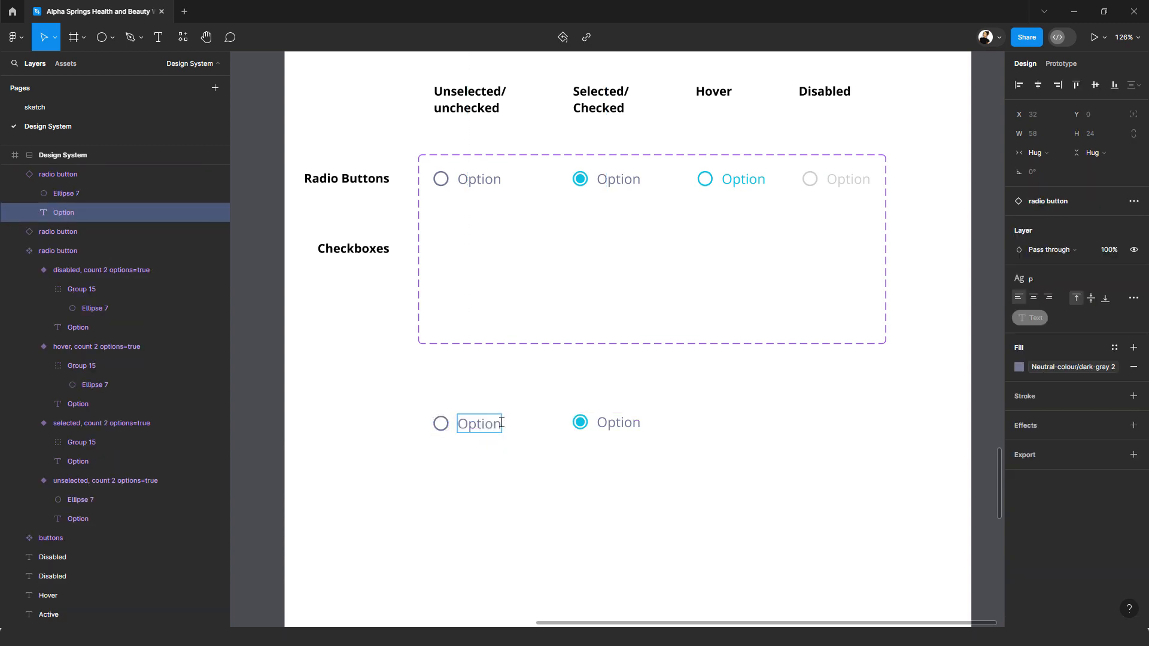
type("1")
double_click(633, 423)
key("Escape")
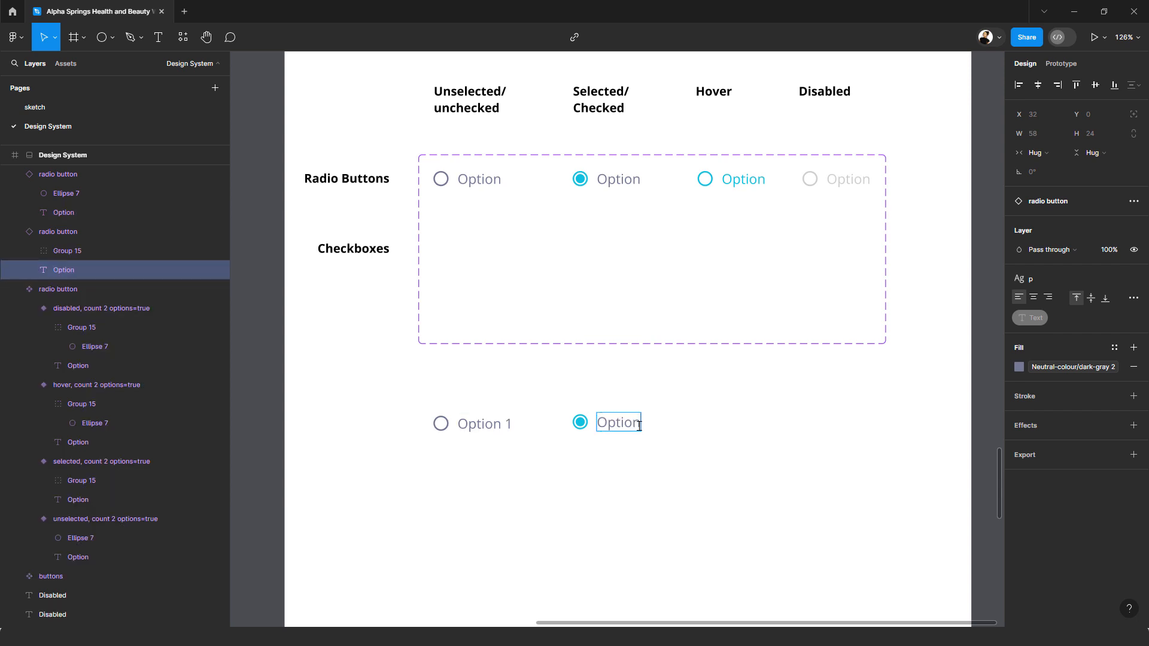
type("2")
key("Escape")
left_click(742, 446)
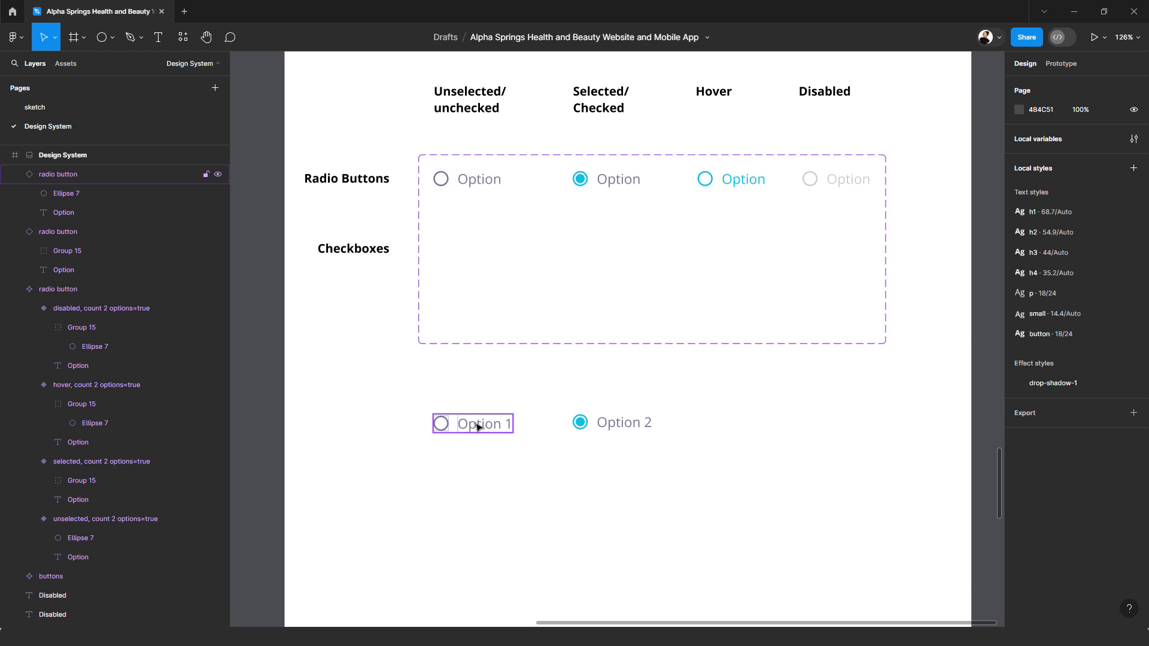
Step: Duplicate the "Option 1" and "Option 2" radio button instances together as a second row directly below the originals
left_click(478, 426)
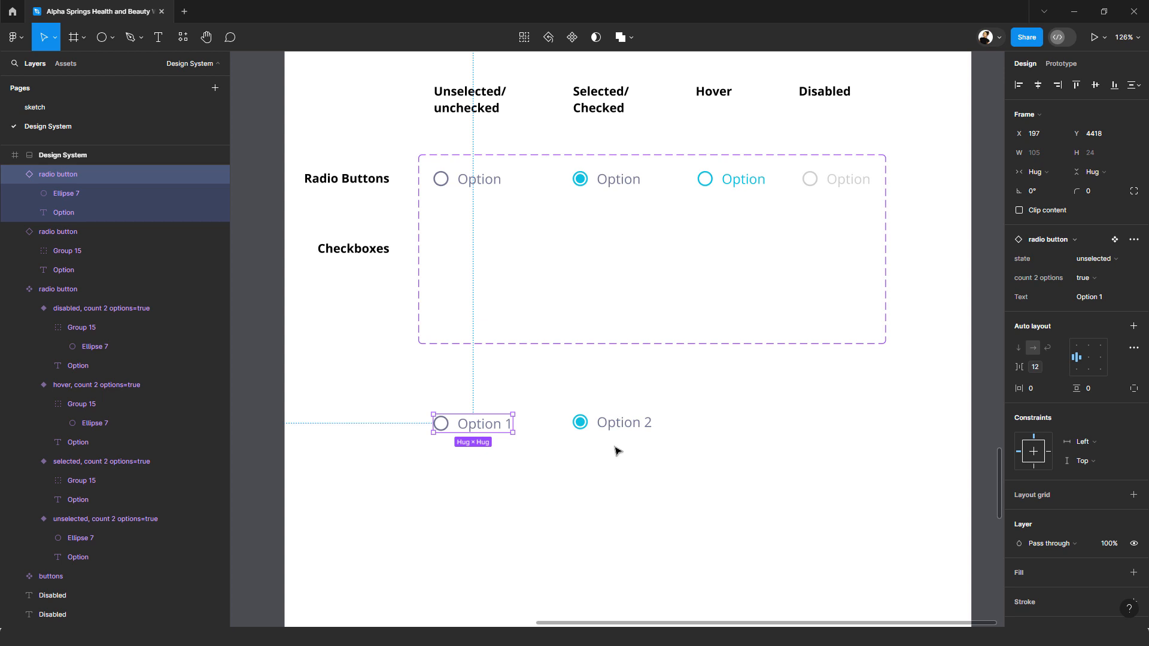
left_click(617, 424)
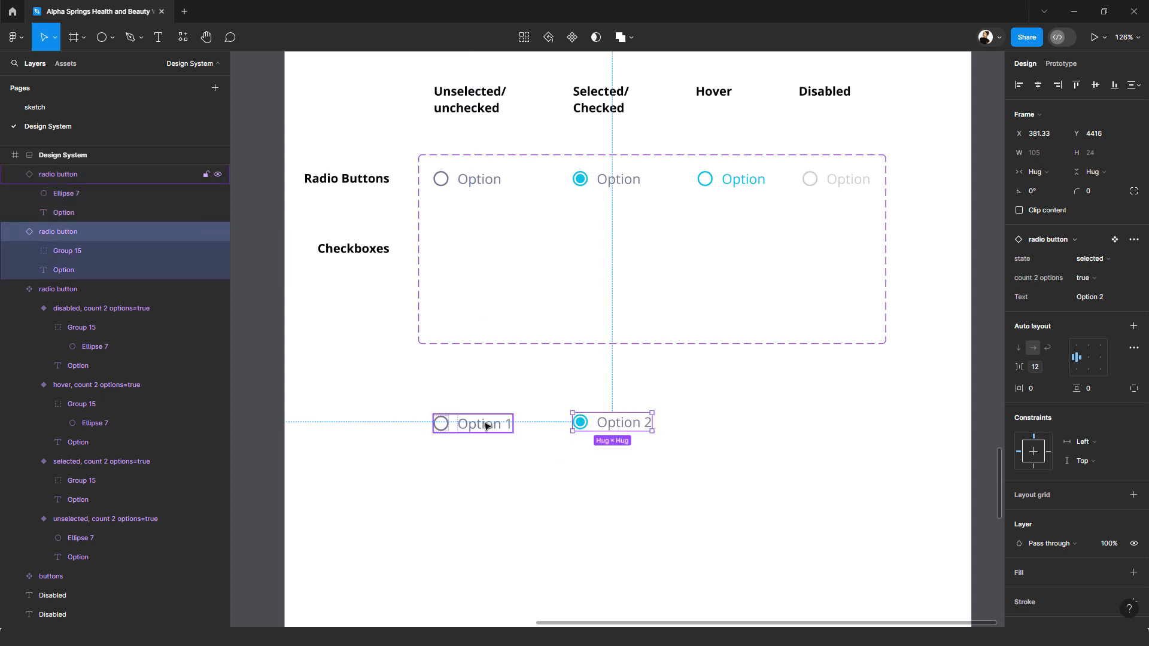
left_click_drag(724, 454, 486, 473)
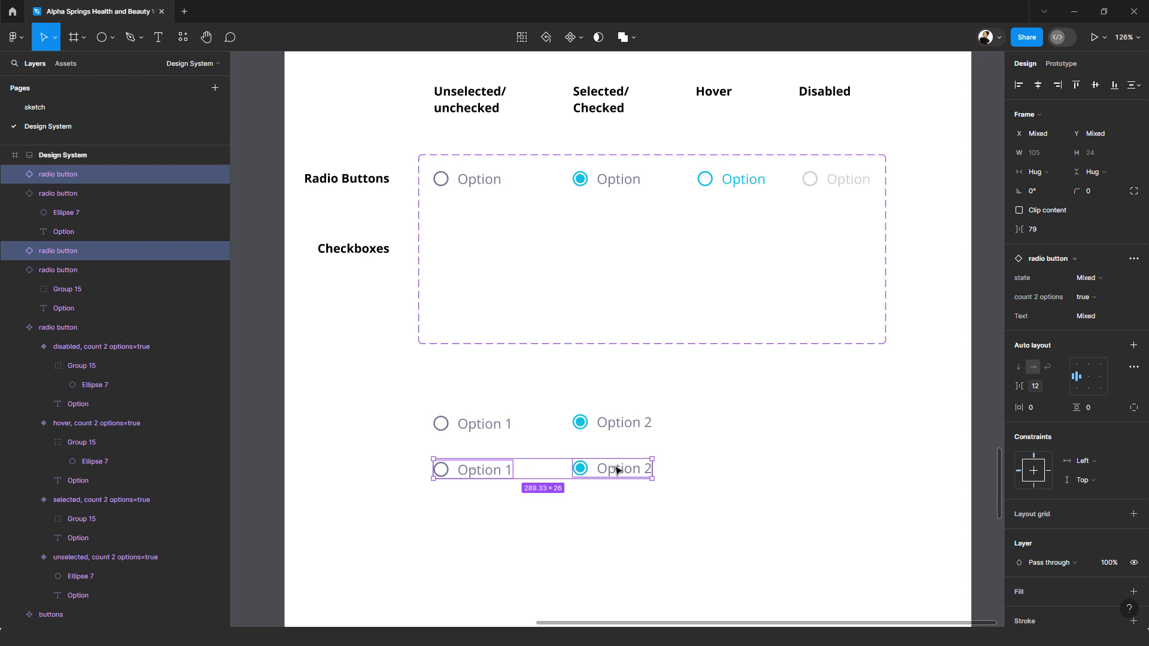
Step: Wrap each row of two radio button instances in its own horizontal auto layout frame
left_click(455, 414)
left_click_drag(453, 410, 452, 410)
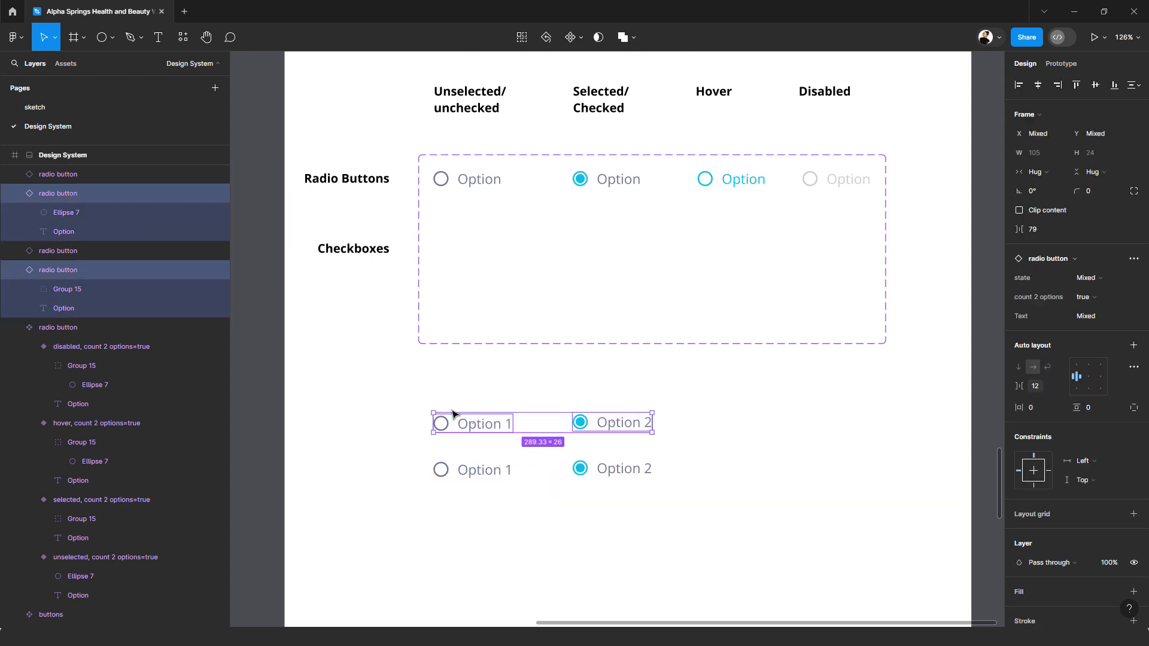
key("shift+a")
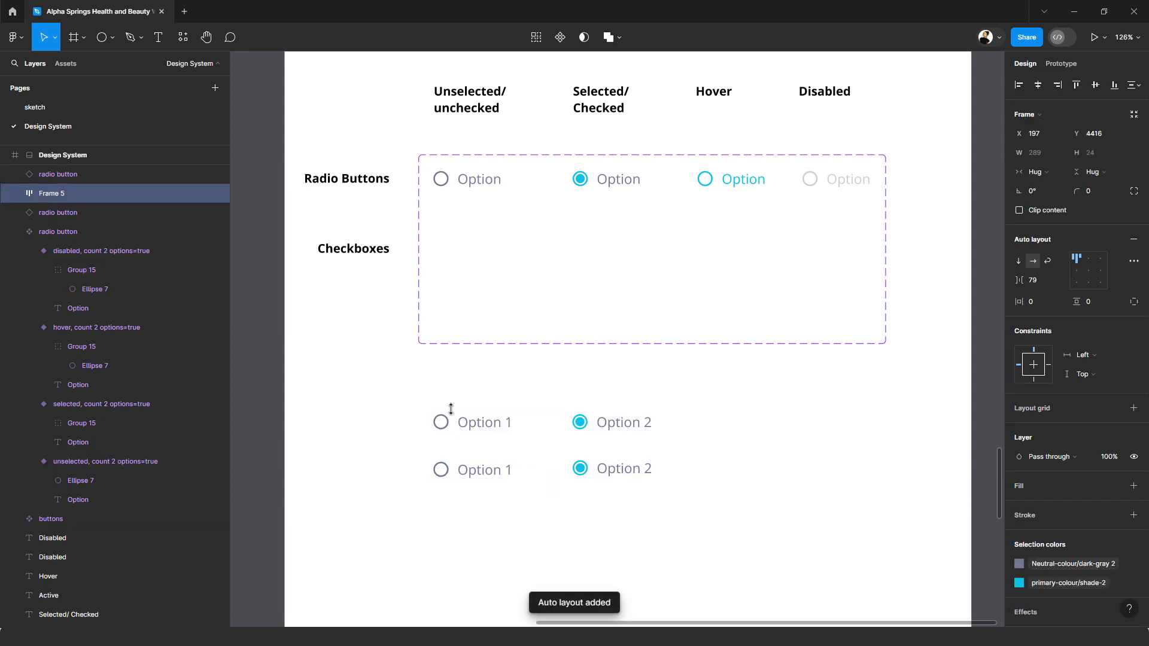
left_click_drag(681, 484, 451, 460)
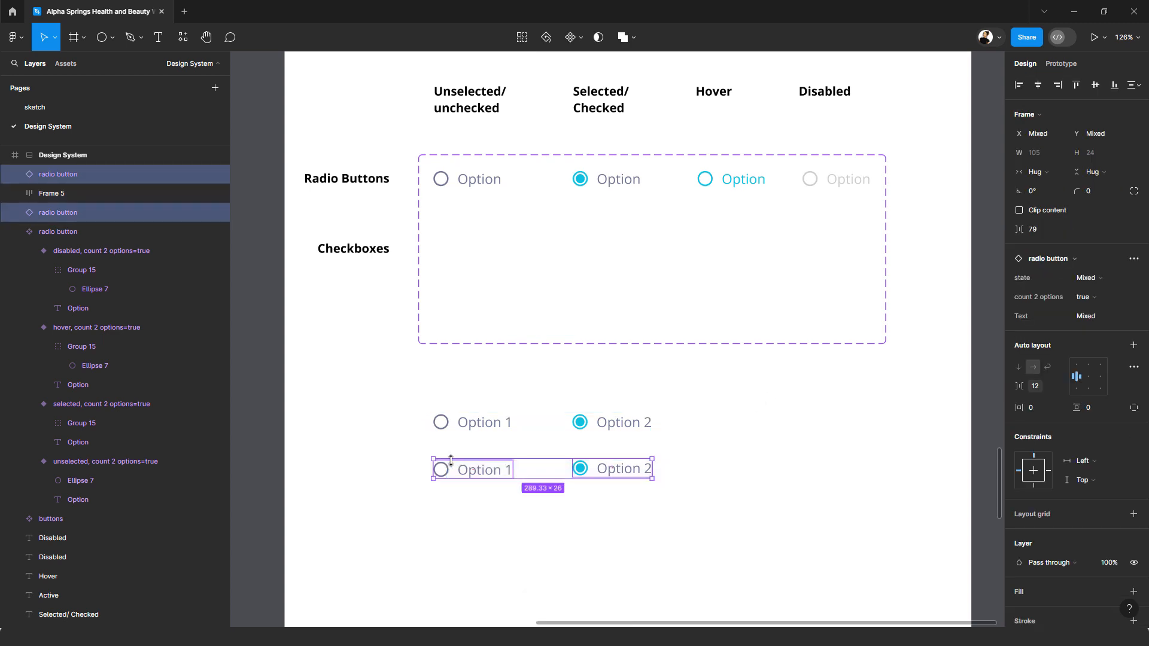
key("shift+a")
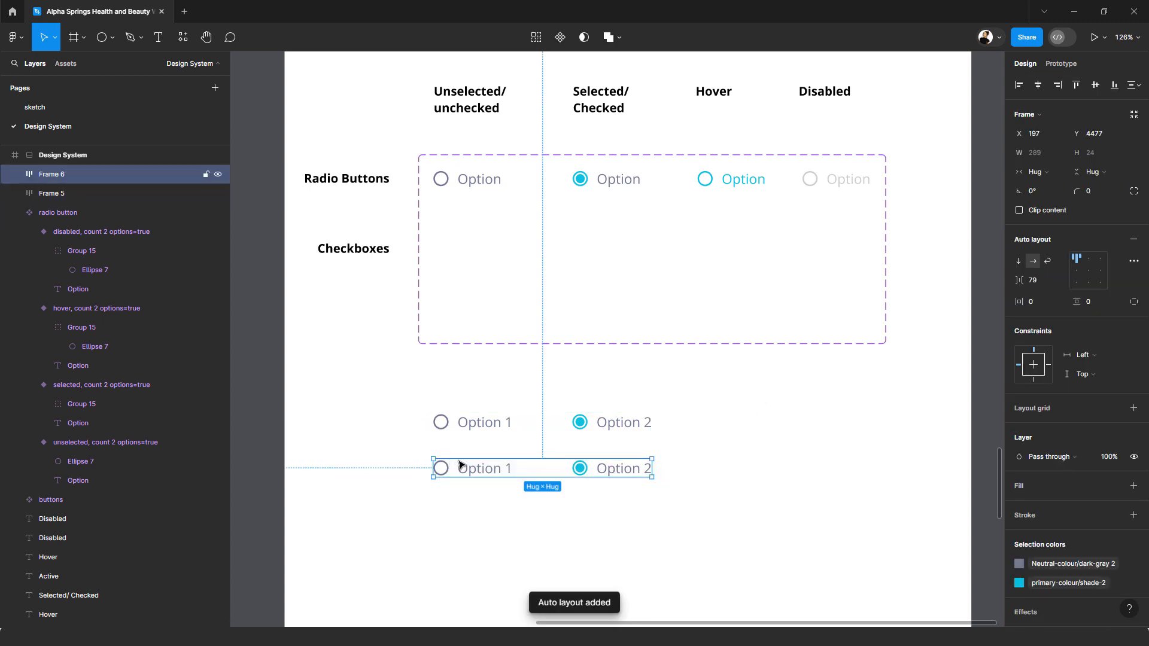
Step: In the lower row, move the selected radio button first and relabel the pair "Option 1" and "Option 2" in order
left_click(615, 474)
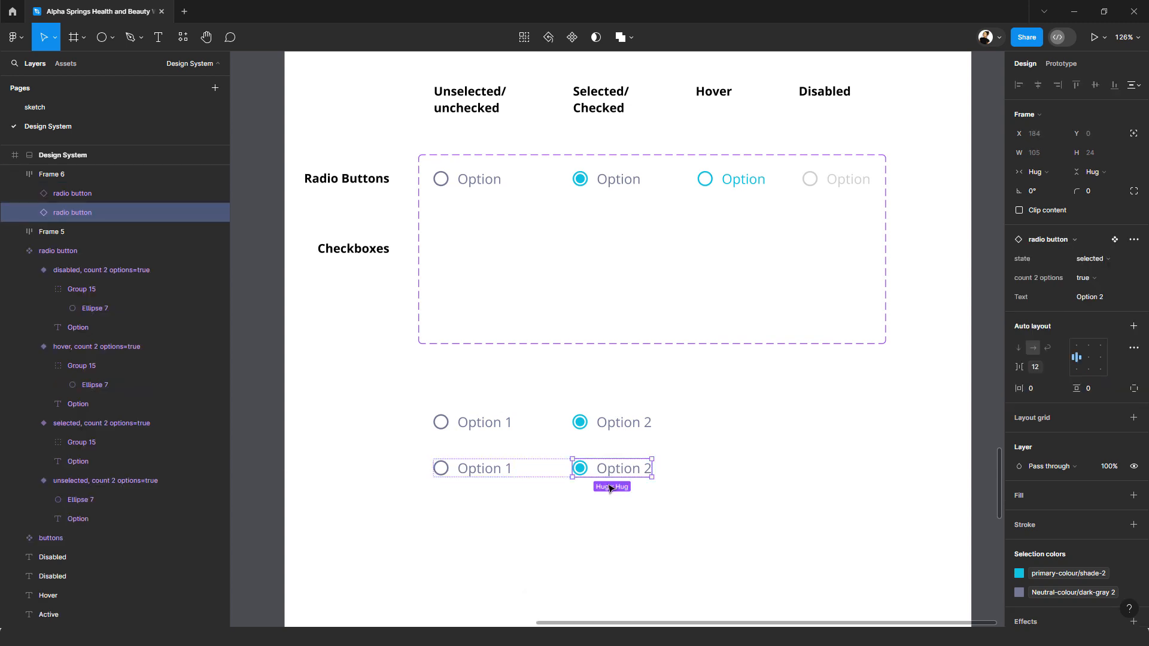
key("Left")
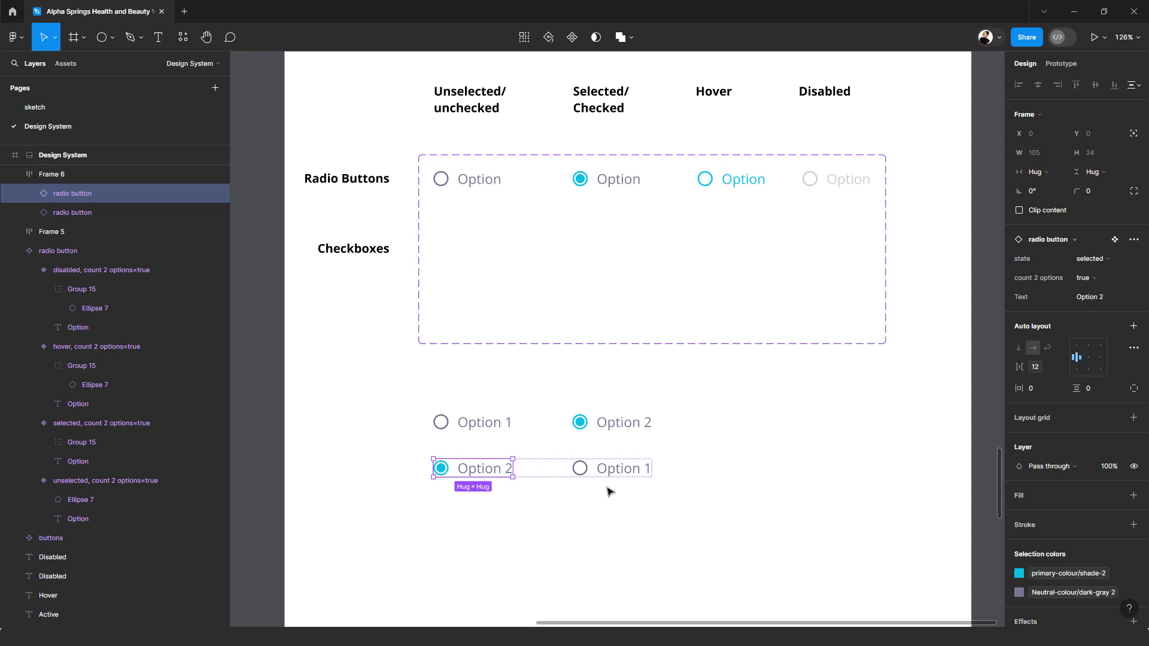
double_click(507, 470)
double_click(507, 469)
key("Right")
key("BackSpace")
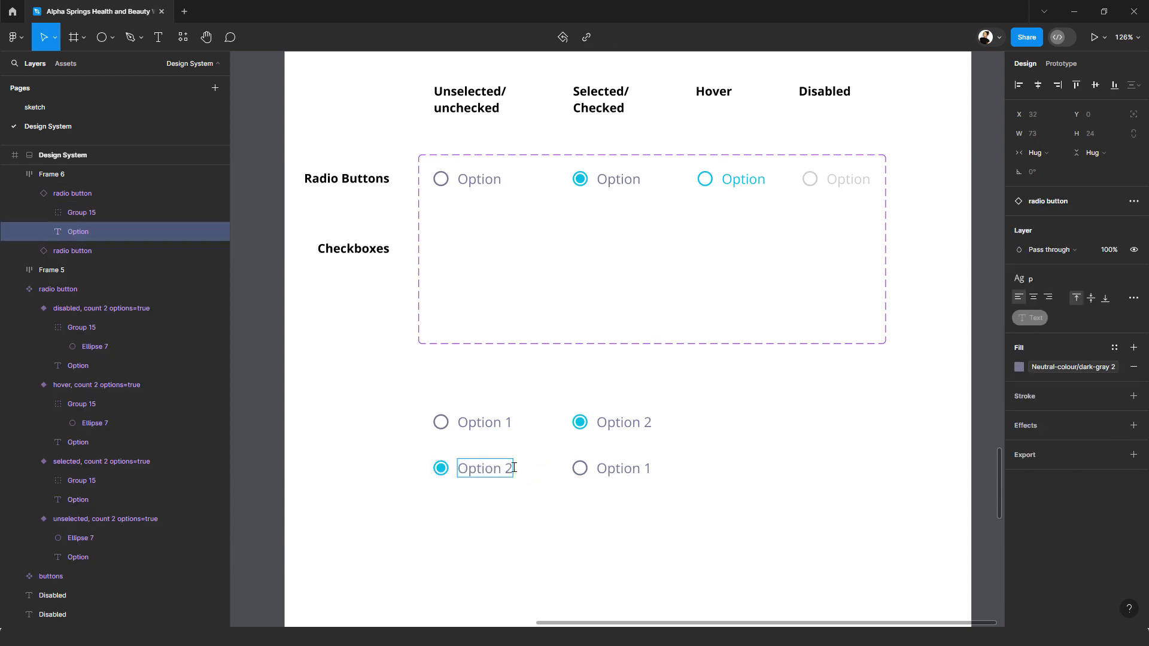
type("1")
left_click(648, 473)
double_click(648, 473)
type("2")
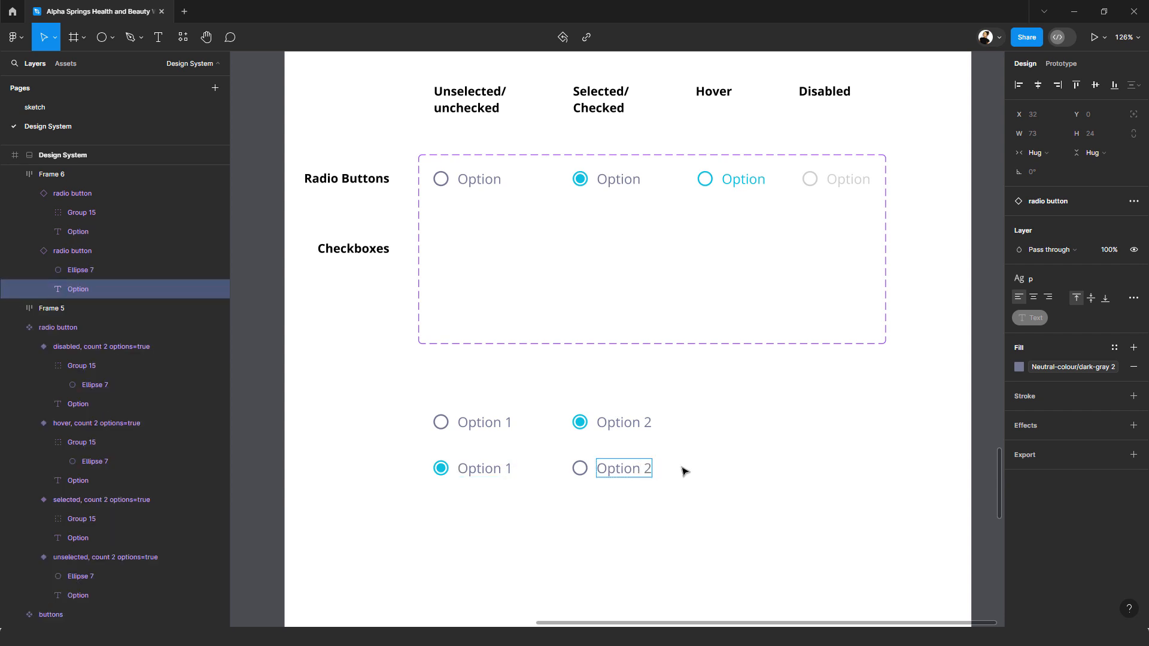
key("Escape")
Step: Select both option rows and combine them into one component set
left_click(730, 525)
mouse_move(728, 521)
left_mouse_down()
mouse_move(495, 410)
mouse_move(453, 408)
left_mouse_up()
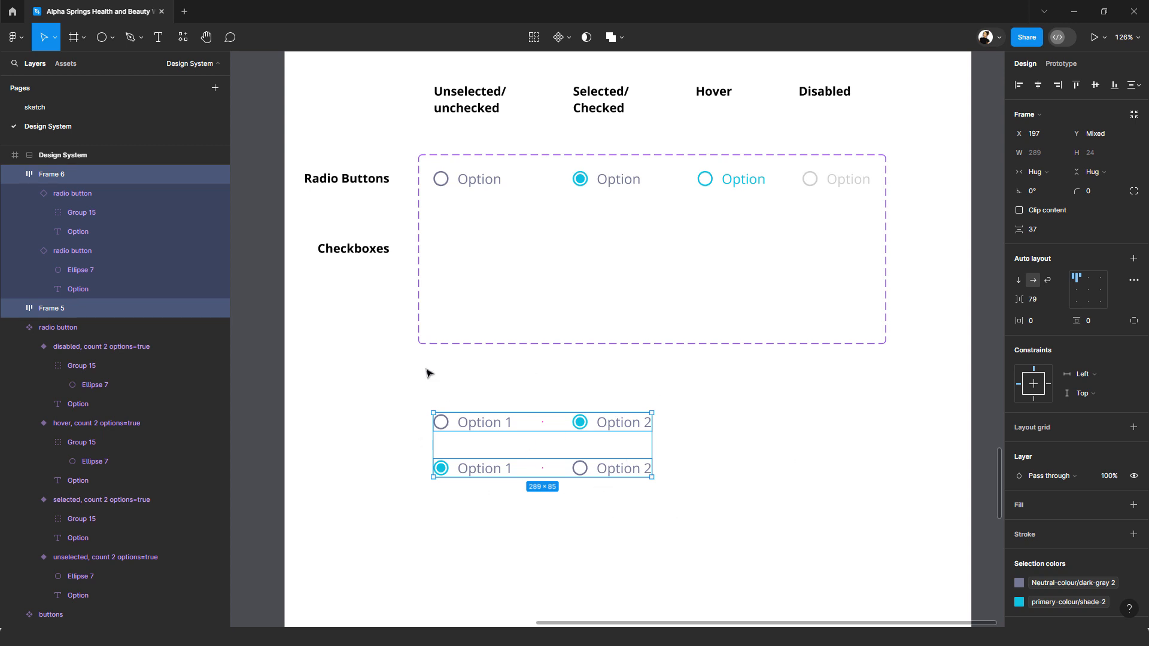
left_click(578, 504)
left_click_drag(421, 368, 671, 500)
left_click(571, 38)
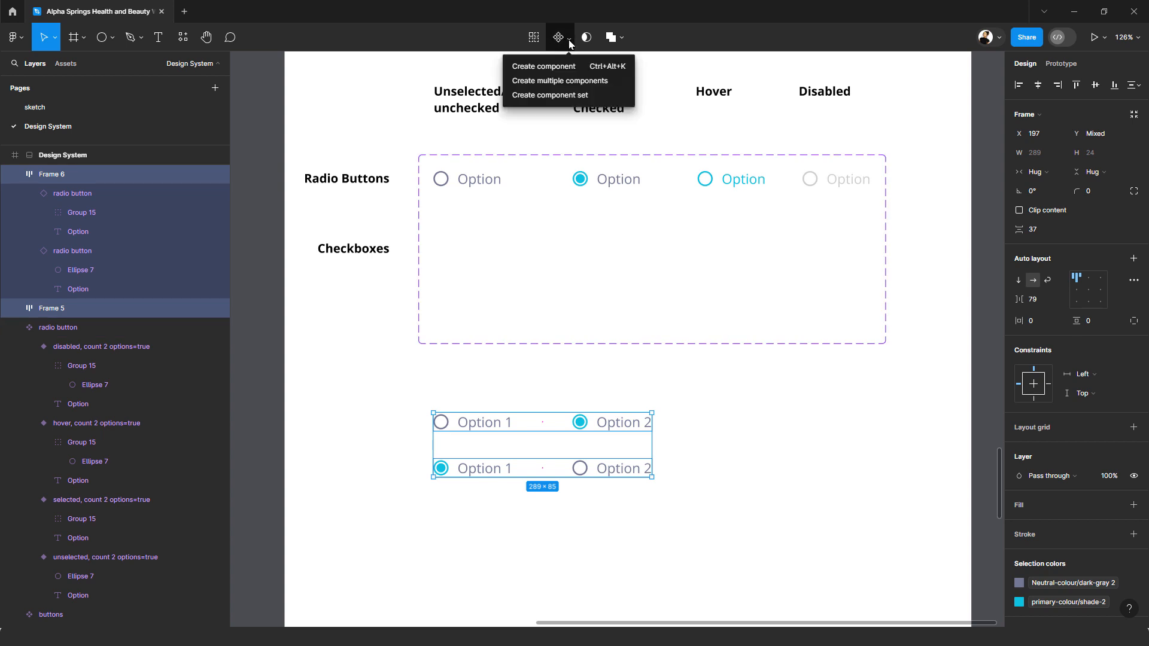
left_click(573, 97)
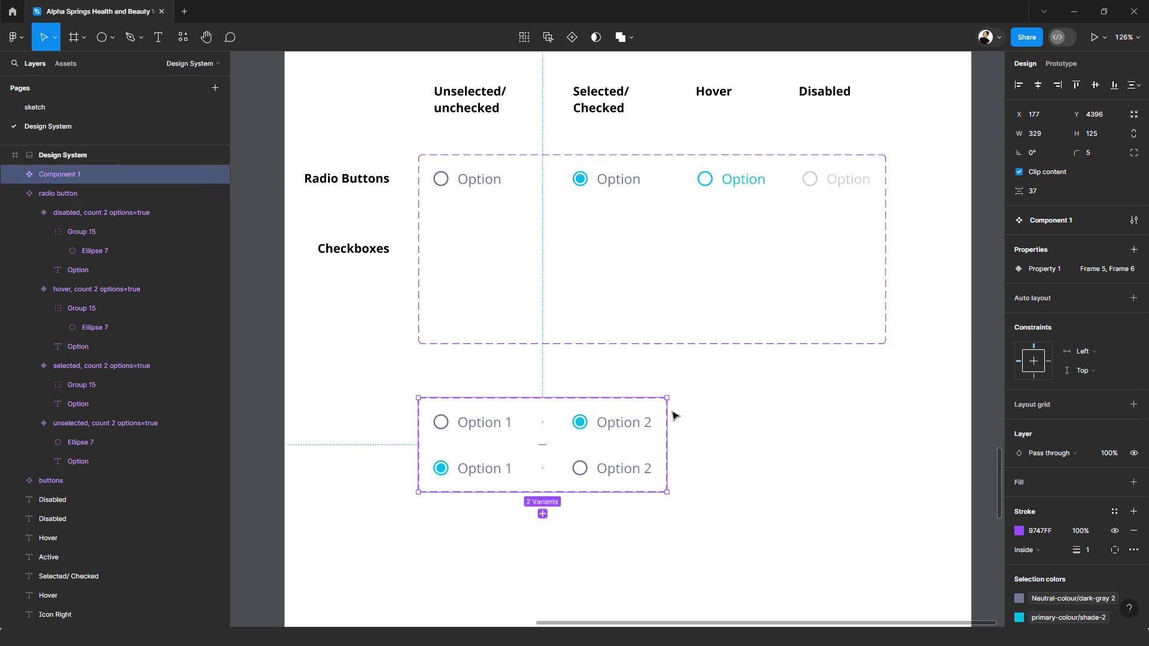
Step: Rename the new component set "radio yes no" and its variant property "count"
double_click(1045, 220)
type("radio")
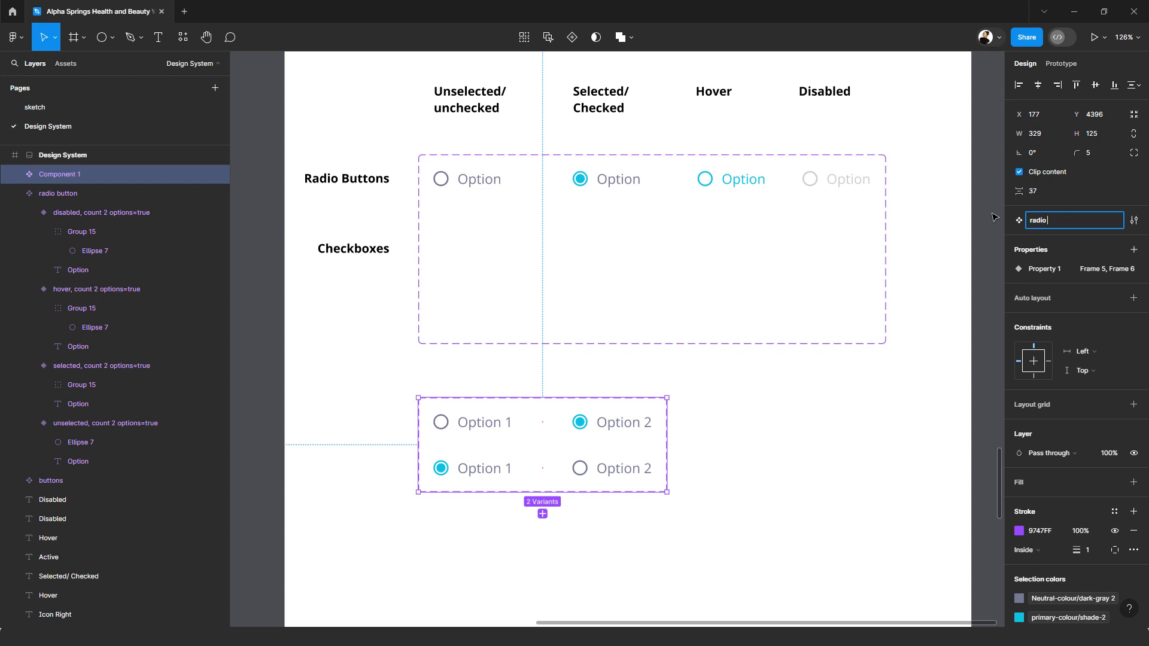
type(" yes no")
key("Return")
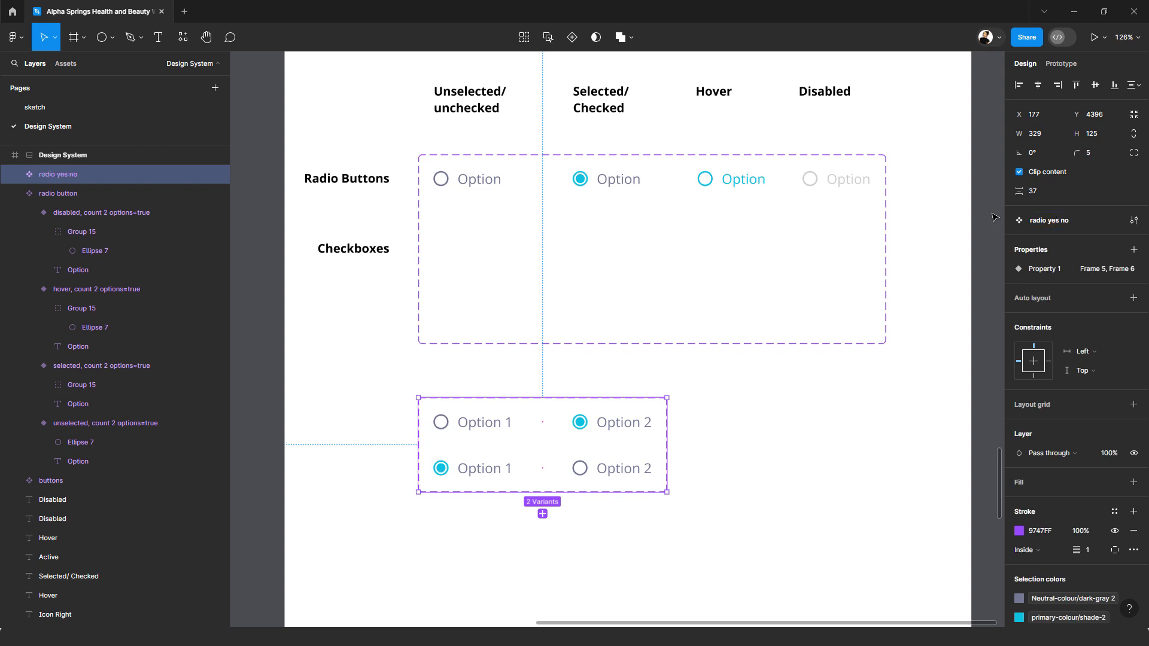
double_click(1040, 269)
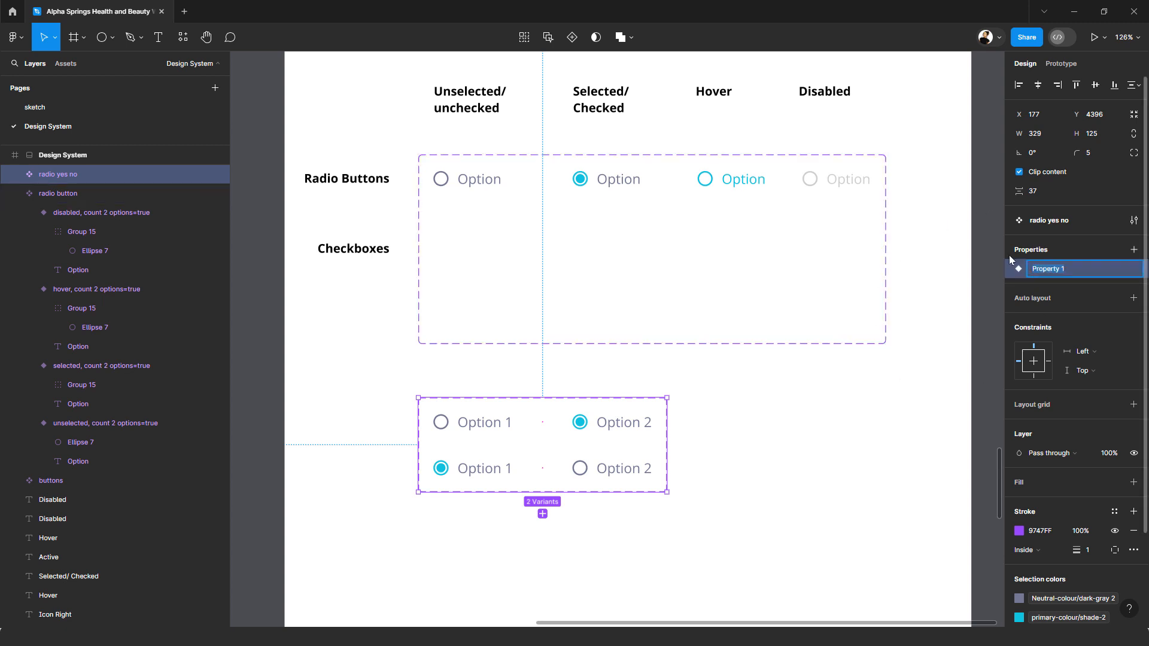
type("count")
key("Return")
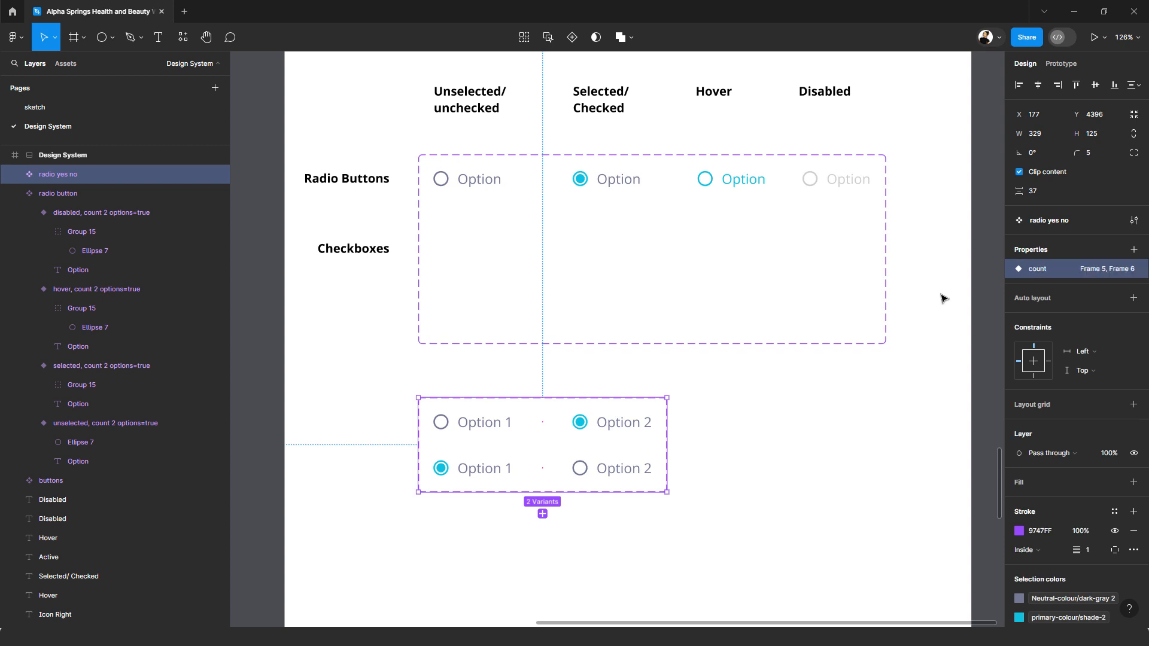
Step: Set the count value of the upper row variant to "option 2 selected"
left_click(498, 425)
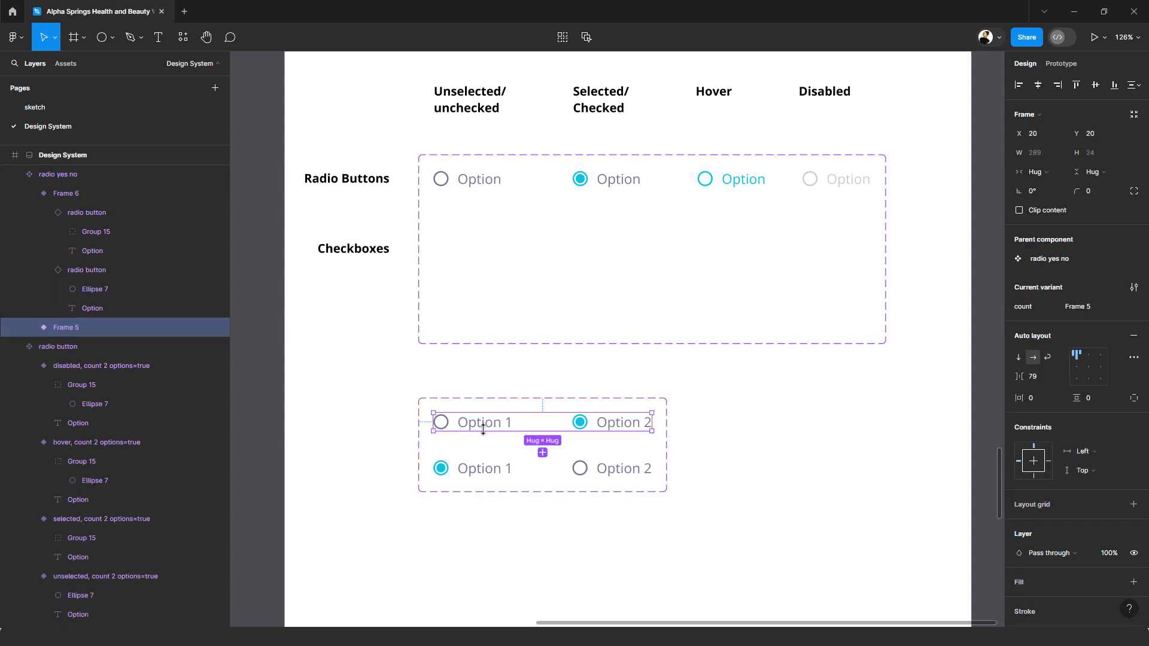
left_click(1066, 306)
type("op")
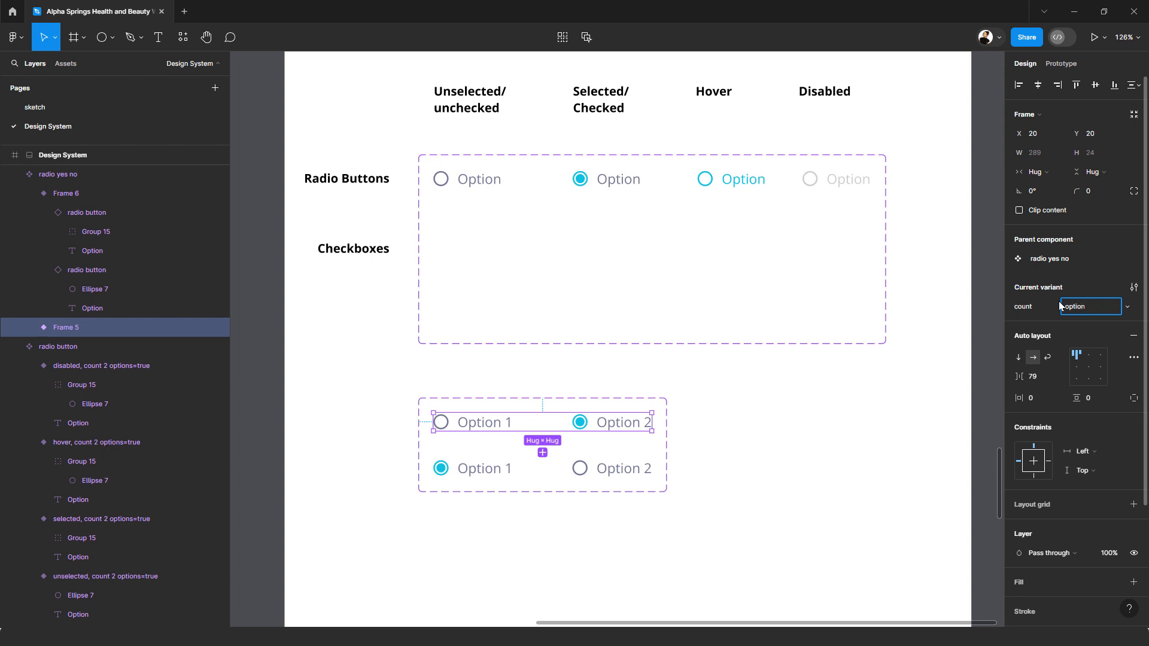
type("tion 2 selected")
Step: Set the count value of the lower row variant to "option 1 selected"
left_click(649, 469)
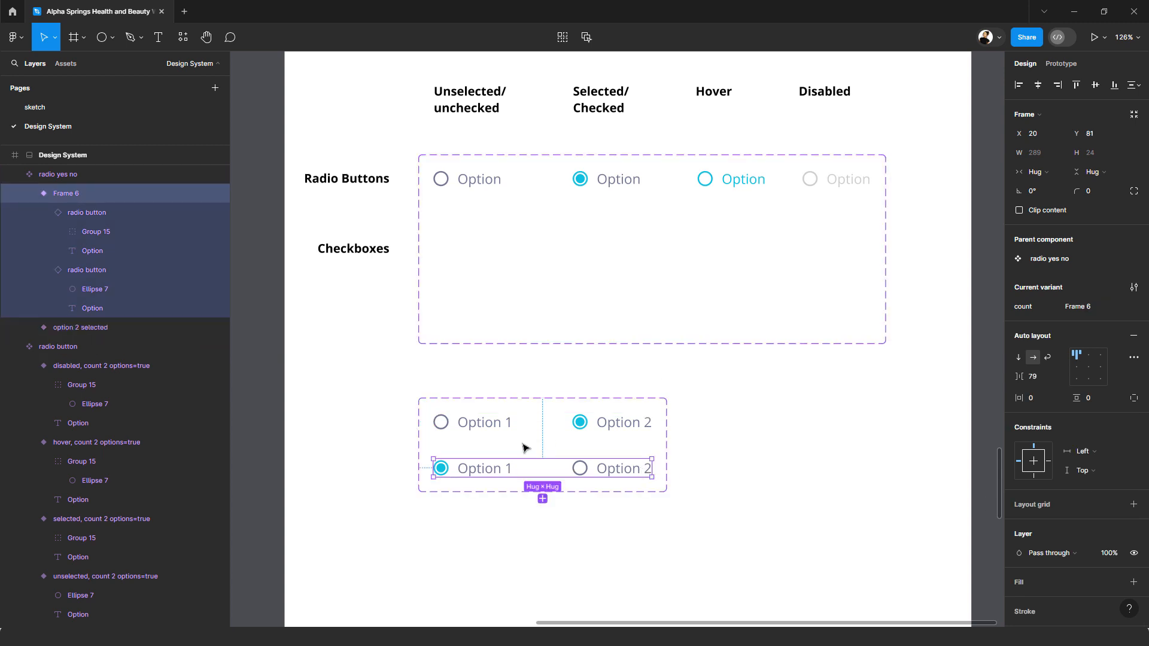
left_click(1089, 309)
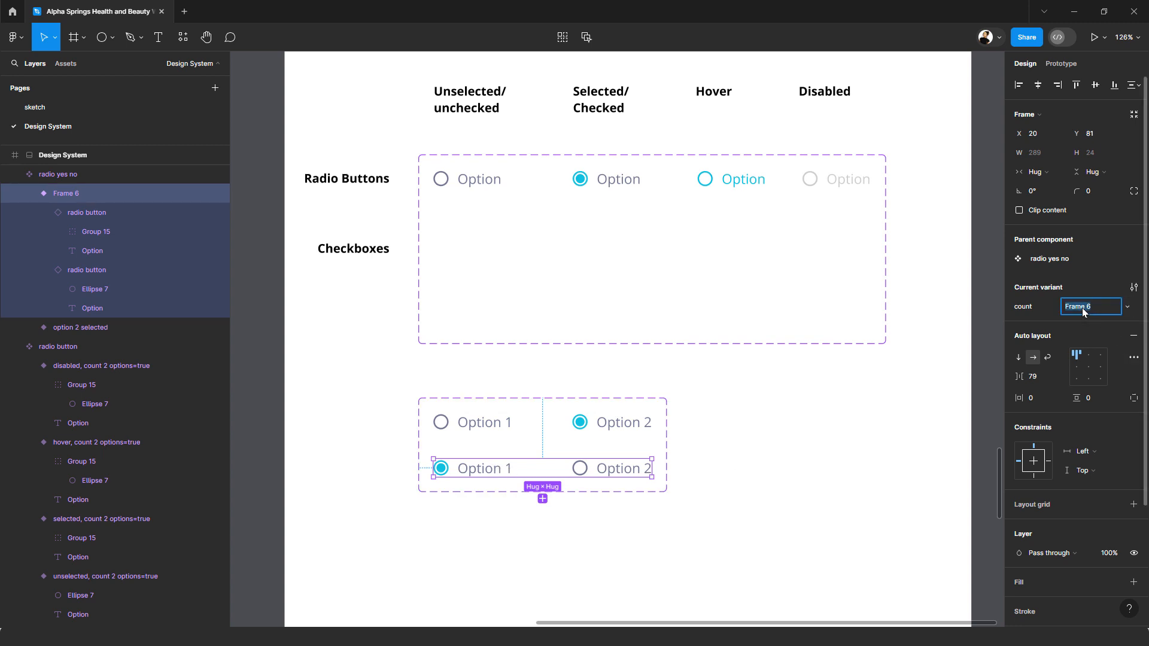
type("1 selected")
key("Return")
Step: Connect the unselected Option 1 radio button in the upper variant to the "option 1 selected" variant with an On click, Change to interaction
left_click(1060, 64)
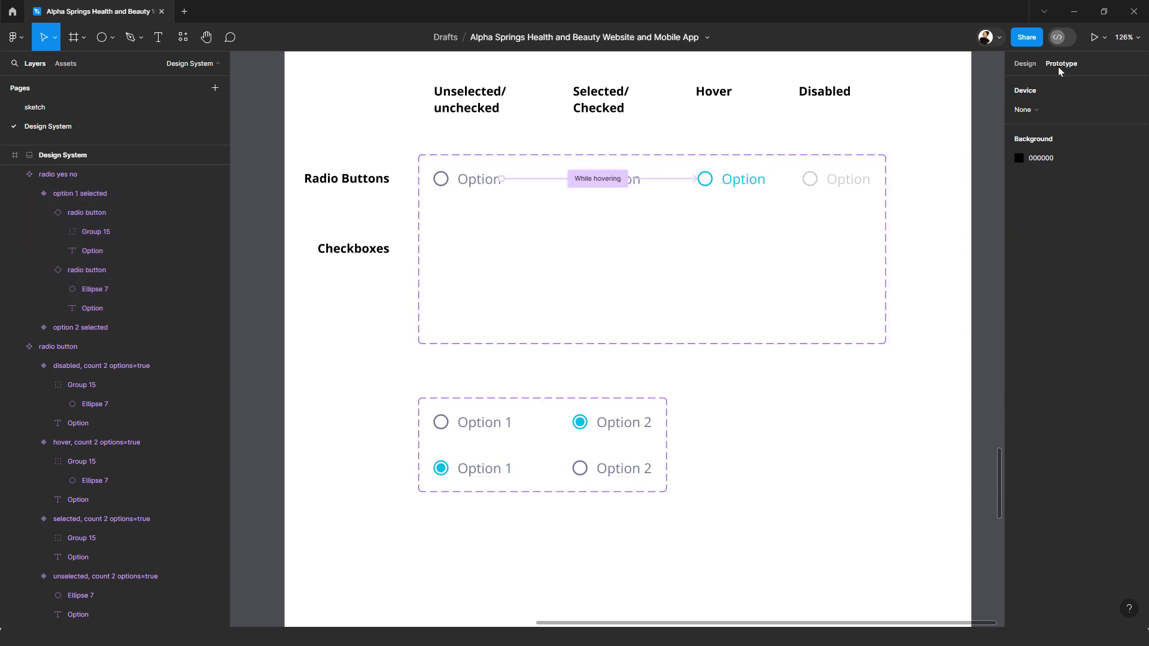
left_click(493, 426)
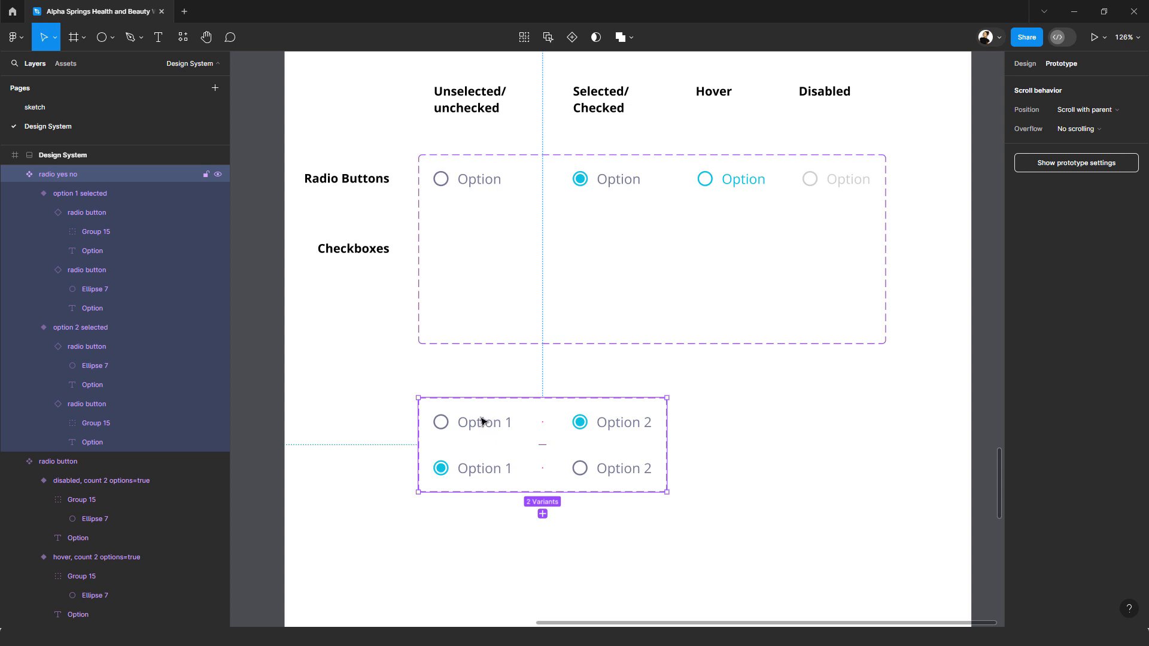
left_click(482, 425)
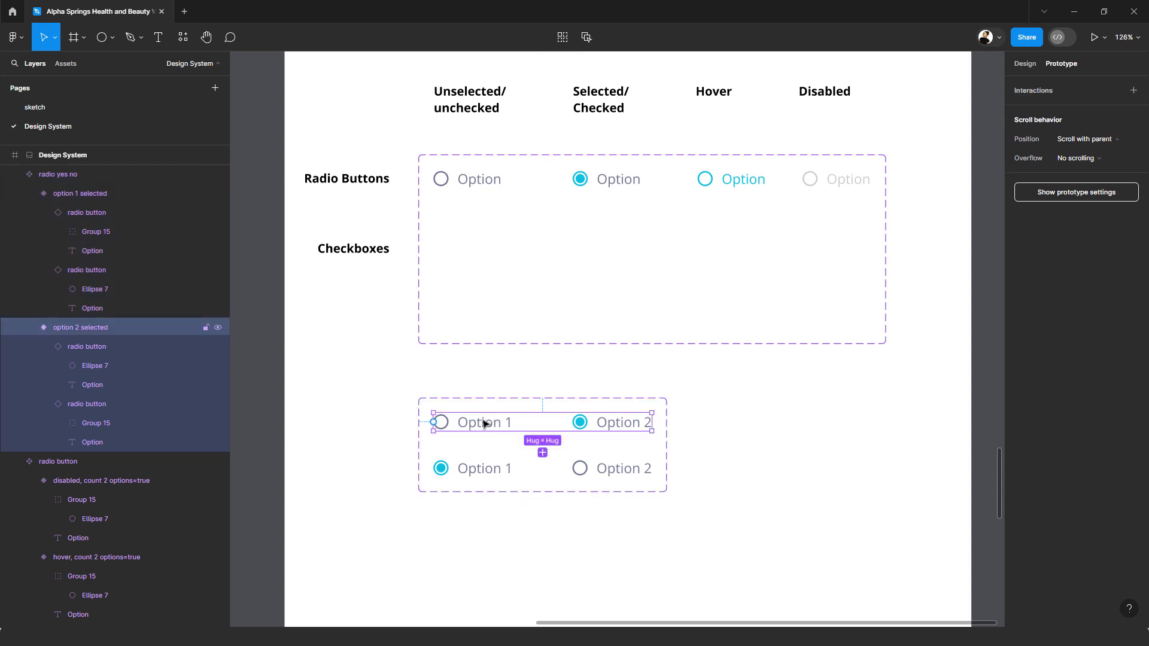
left_click(492, 425)
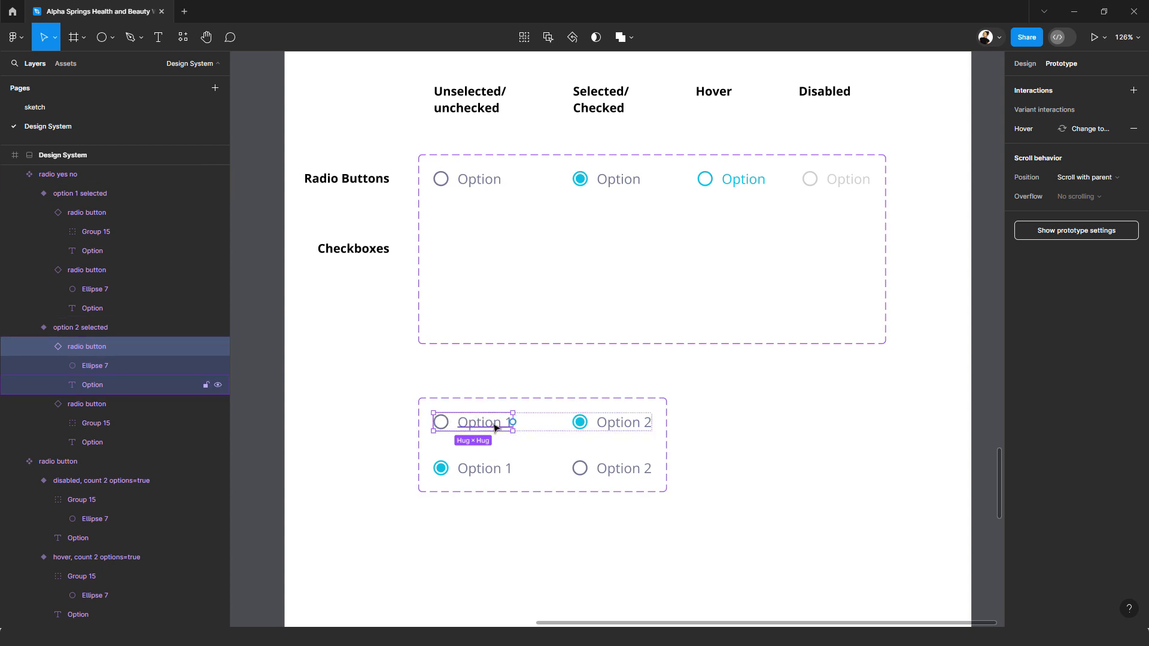
scroll(498, 429, "up", 5, "ctrl")
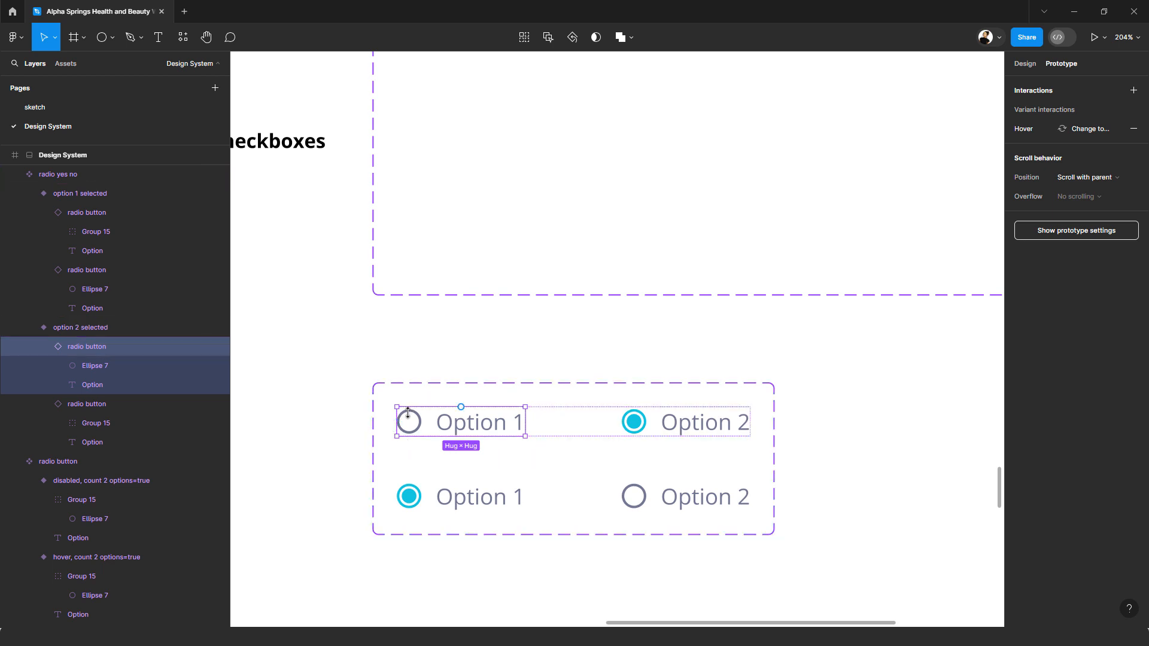
left_click_drag(525, 422, 596, 498)
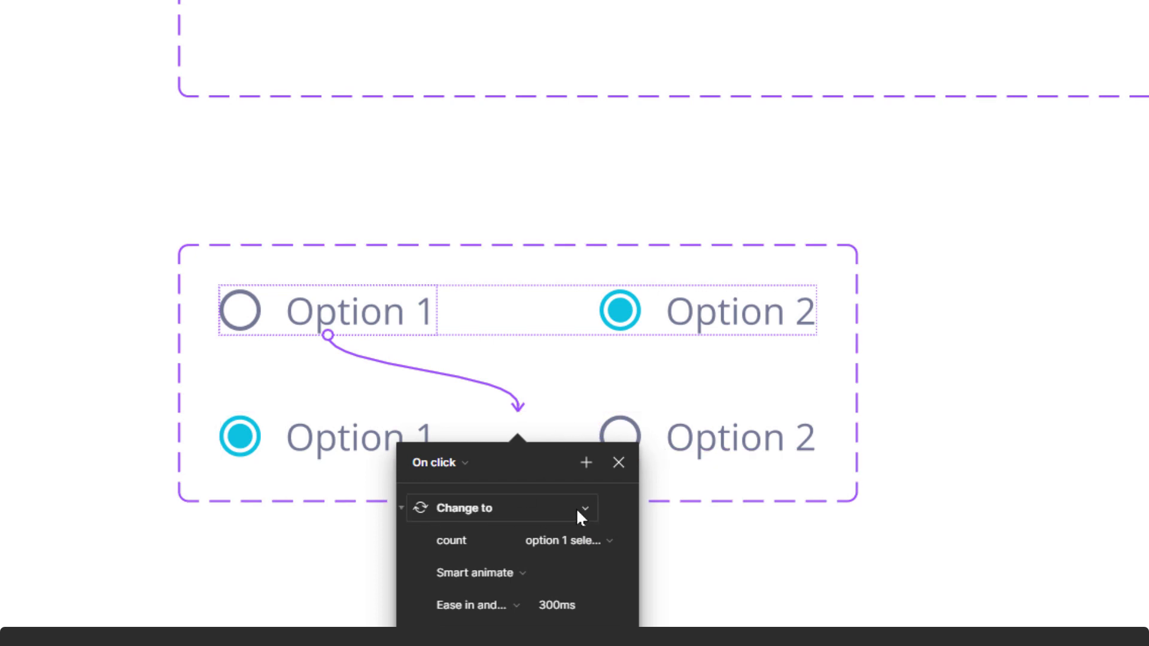
Step: Connect the unselected Option 2 radio button in the lower variant to the "option 2 selected" variant with an On click, Change to interaction
left_click(666, 443)
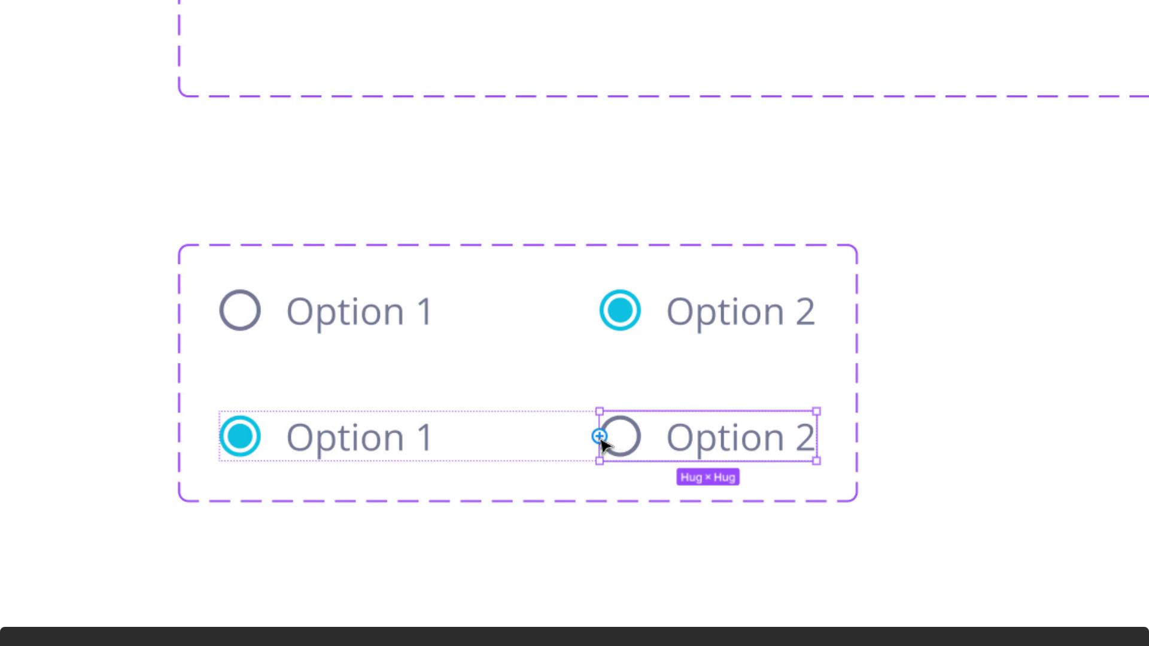
left_click_drag(599, 439, 349, 328)
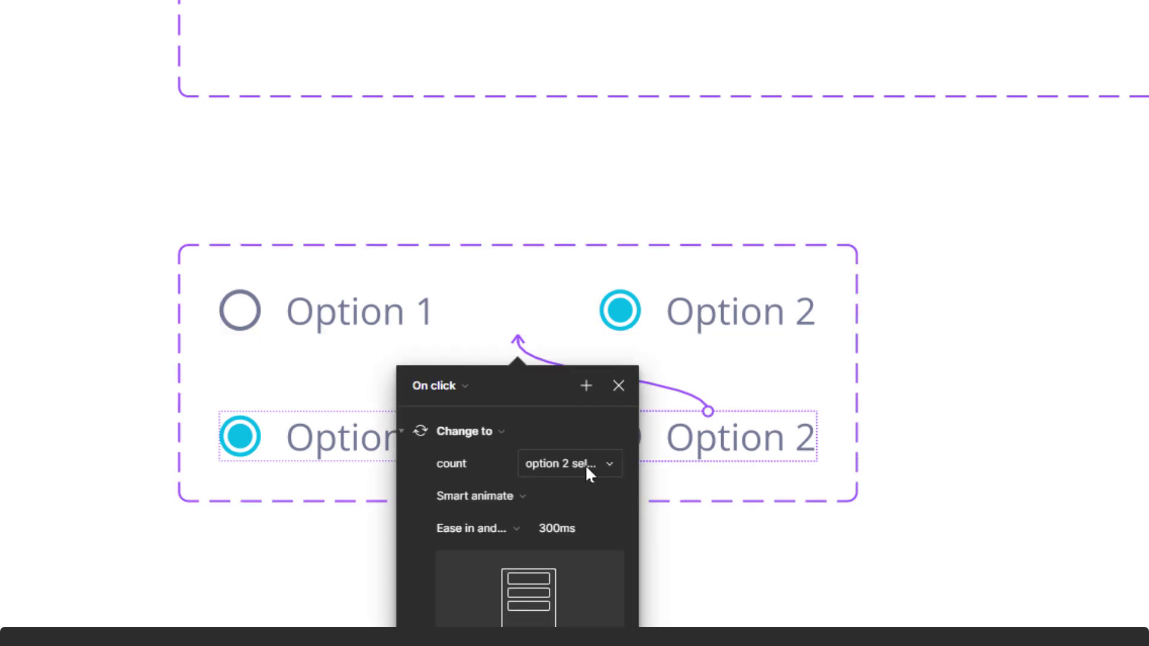
left_click(864, 436)
scroll(926, 418, "up", 5)
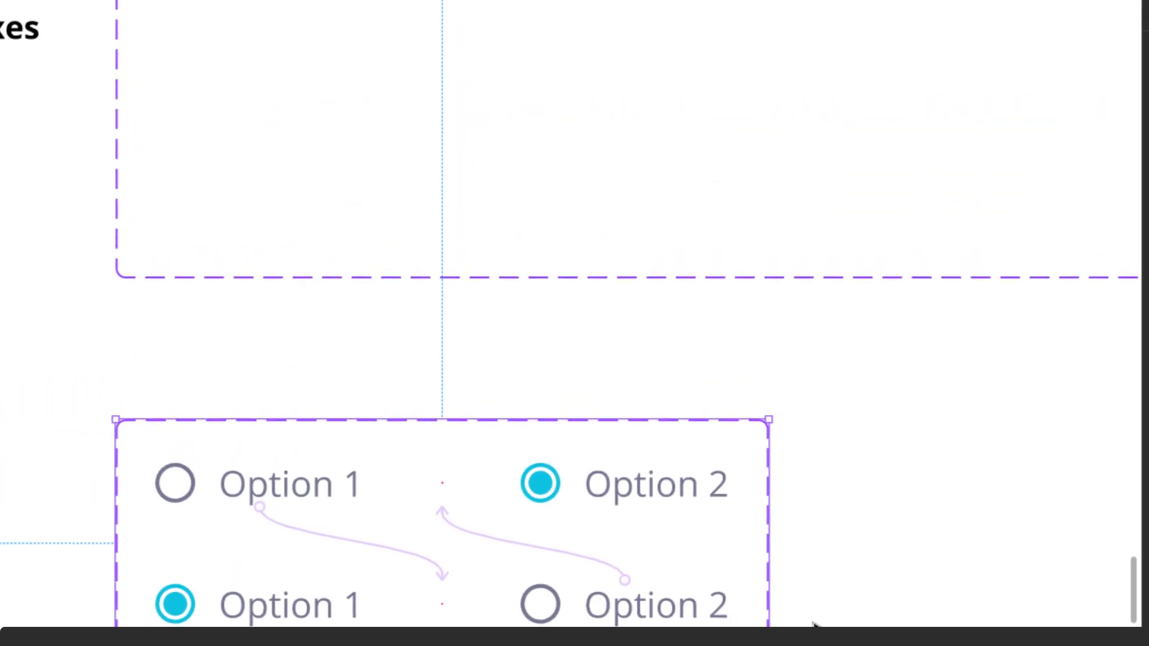
scroll(814, 623, "down", 8)
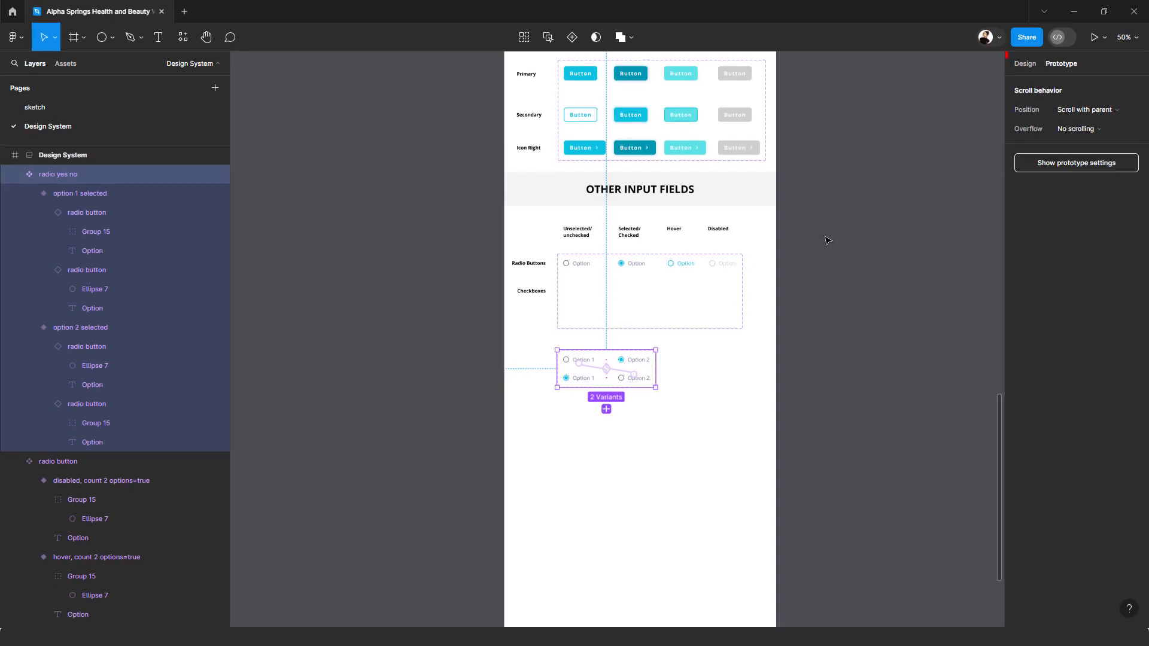
Step: Place an instance of the radio yes no set's "option 2 selected" variant below the component set at about X 197, Y 4664
left_click(1023, 65)
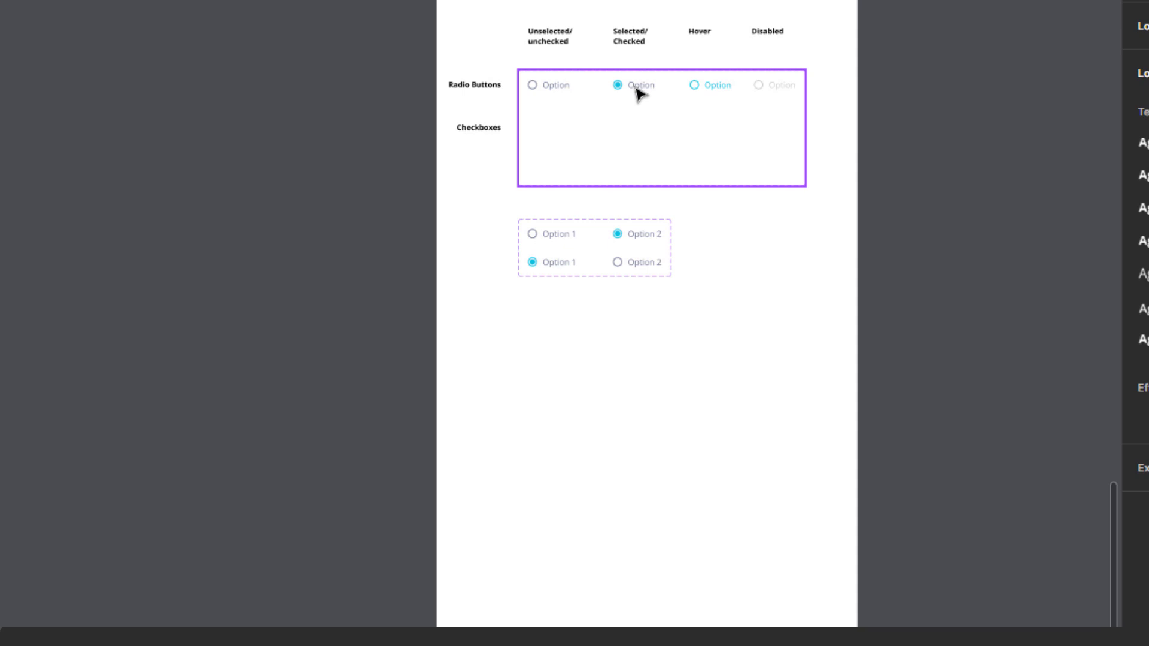
left_click(574, 243)
left_click(574, 238)
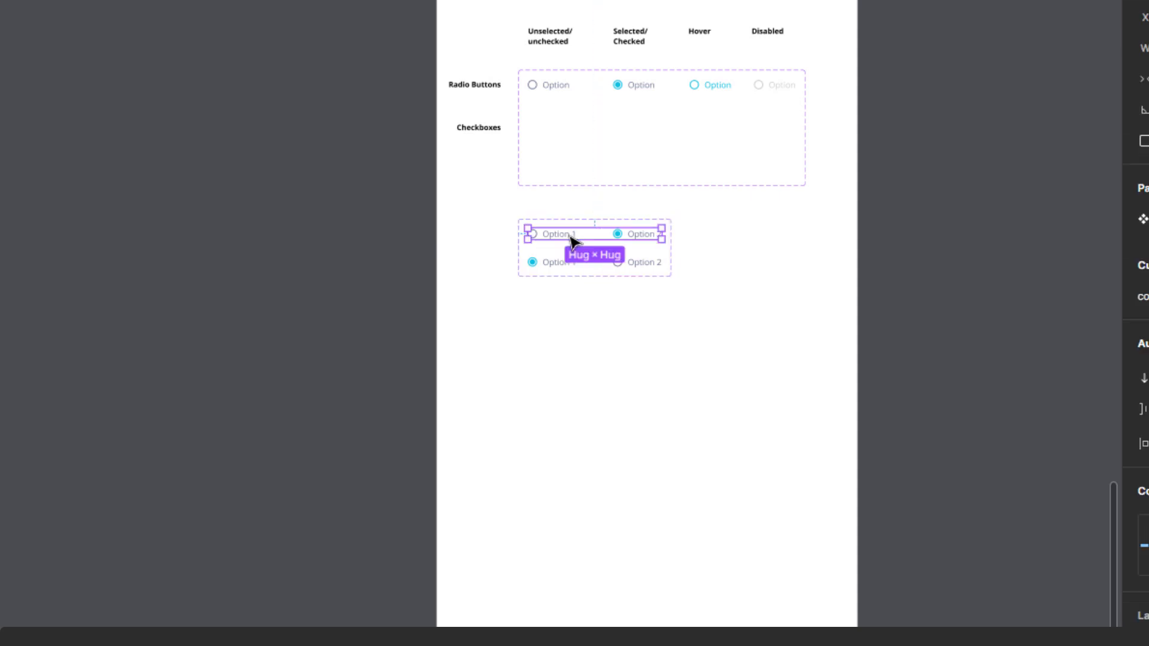
left_click(557, 262)
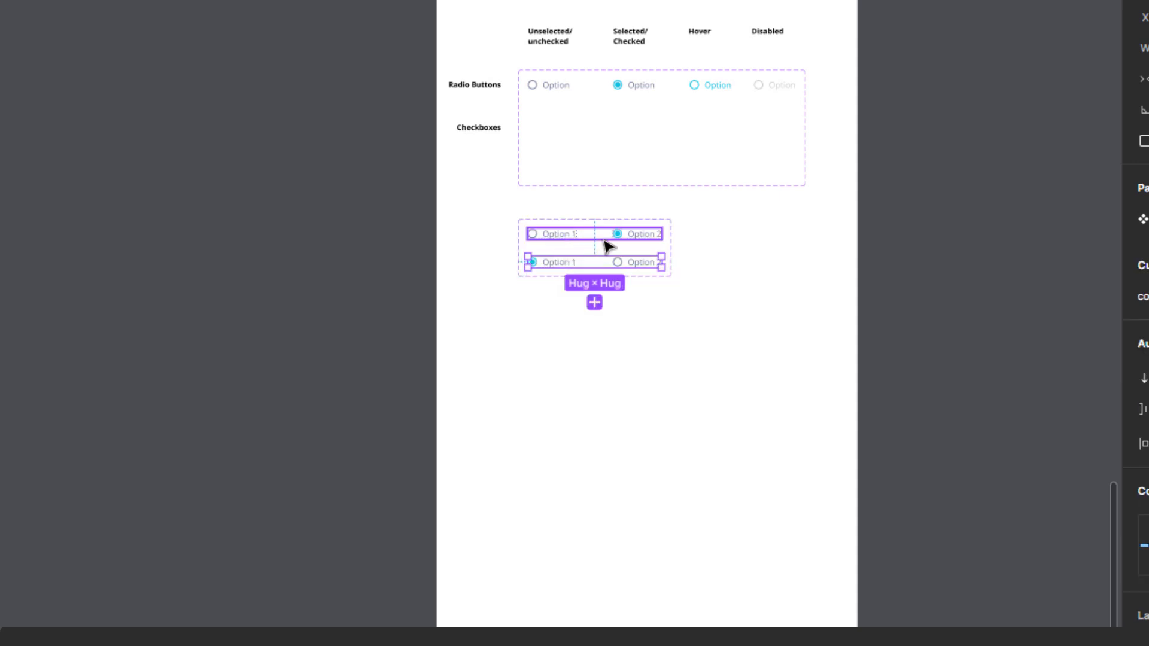
left_click(604, 239)
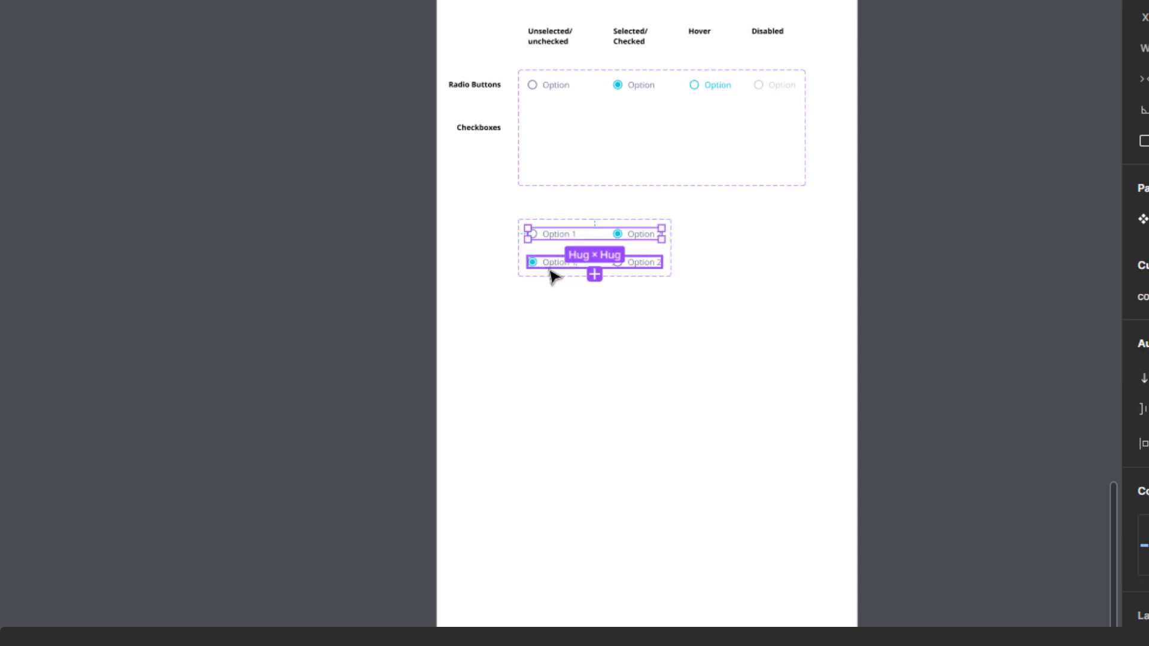
left_click_drag(605, 239, 611, 356)
left_click(745, 332)
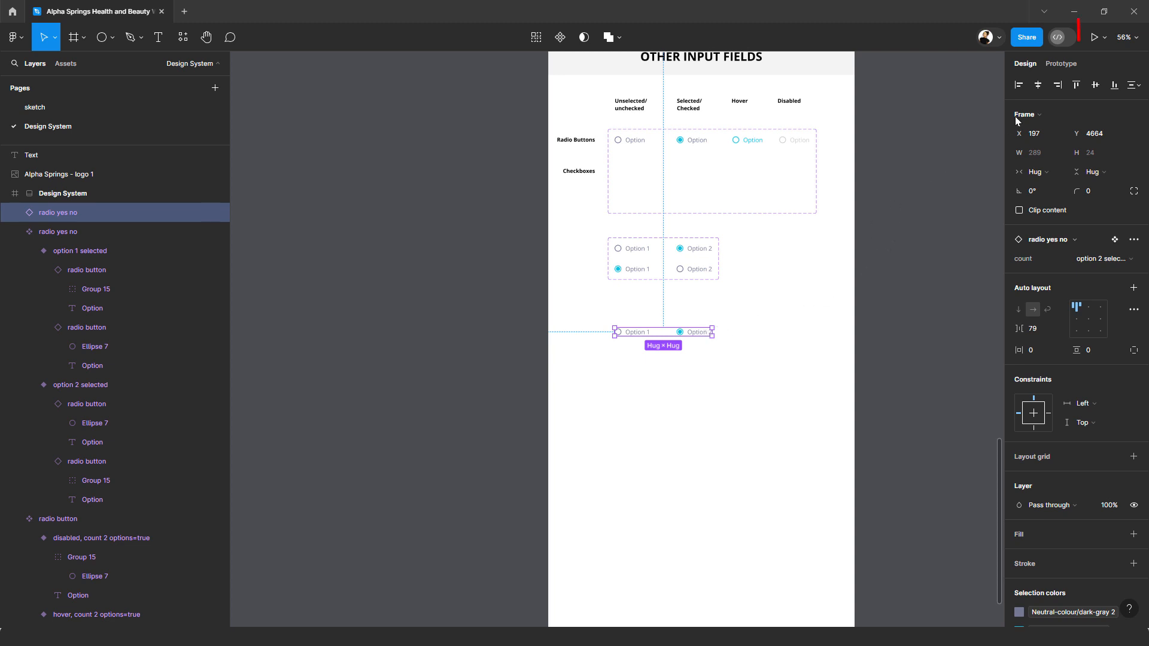
Step: Present the Design System prototype and test the placed radio set by selecting Option 1 and switching back to Option 2
left_click(1093, 39)
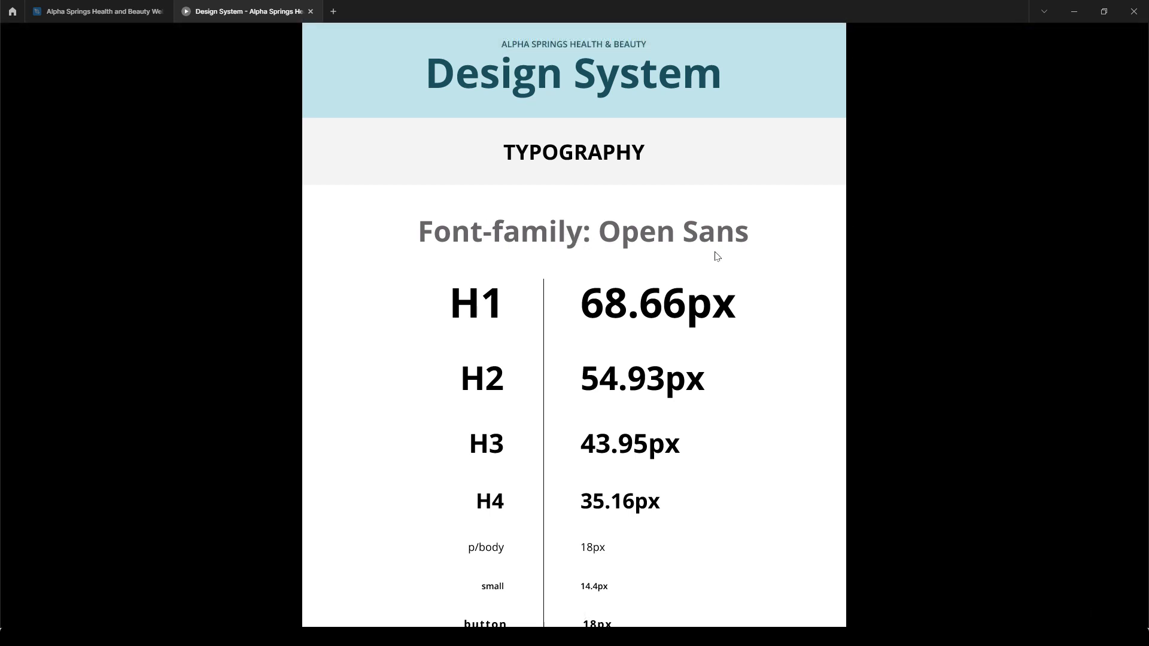
scroll(717, 256, "down", 20)
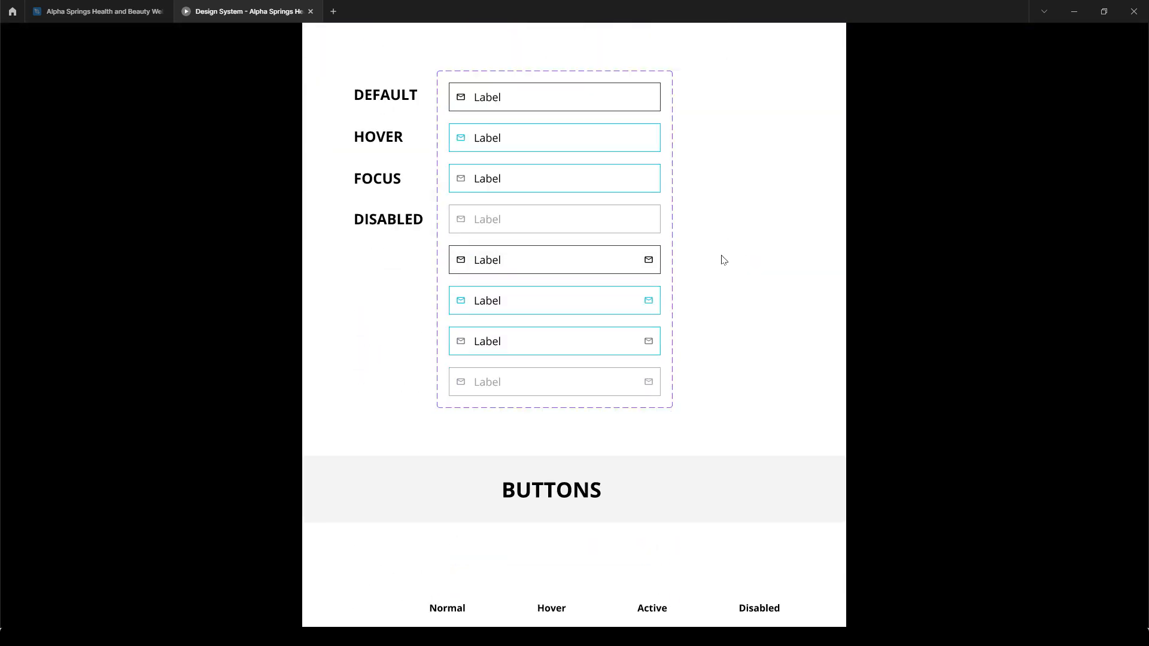
scroll(723, 260, "down", 15)
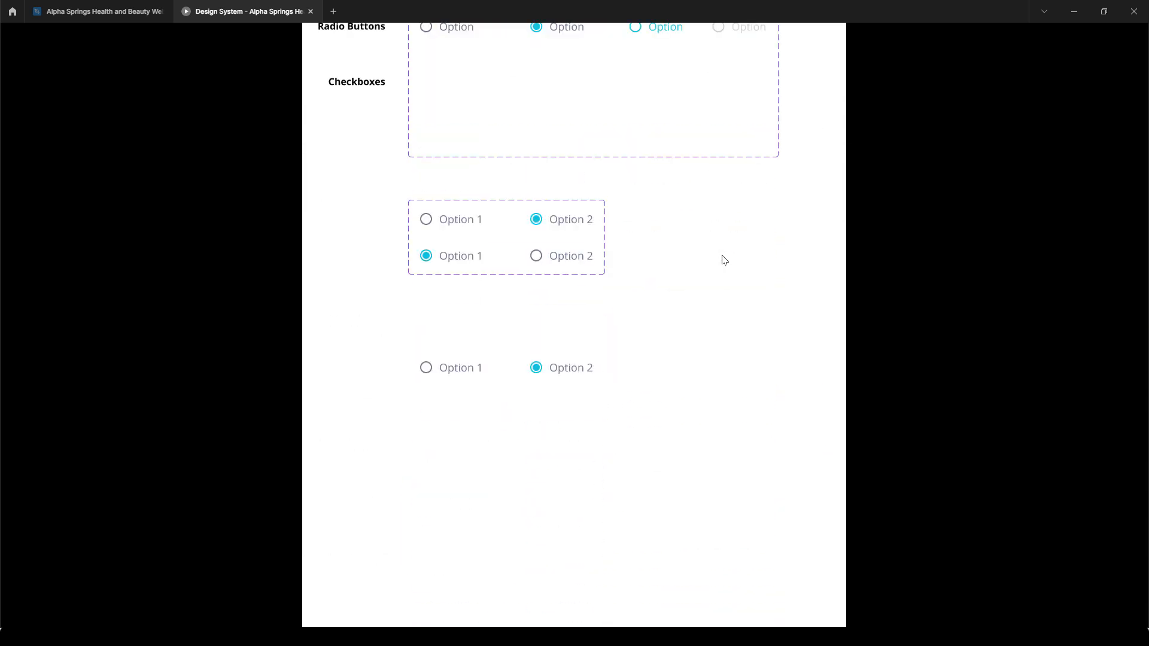
scroll(723, 259, "up", 4)
scroll(587, 327, "down", 4)
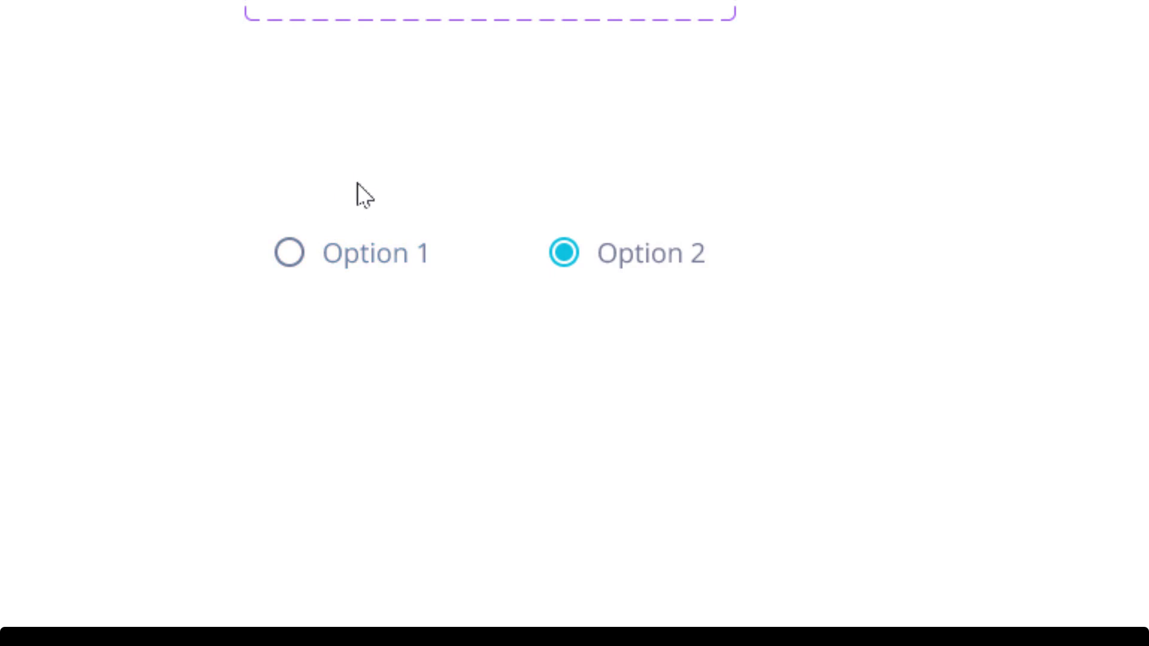
left_click(353, 265)
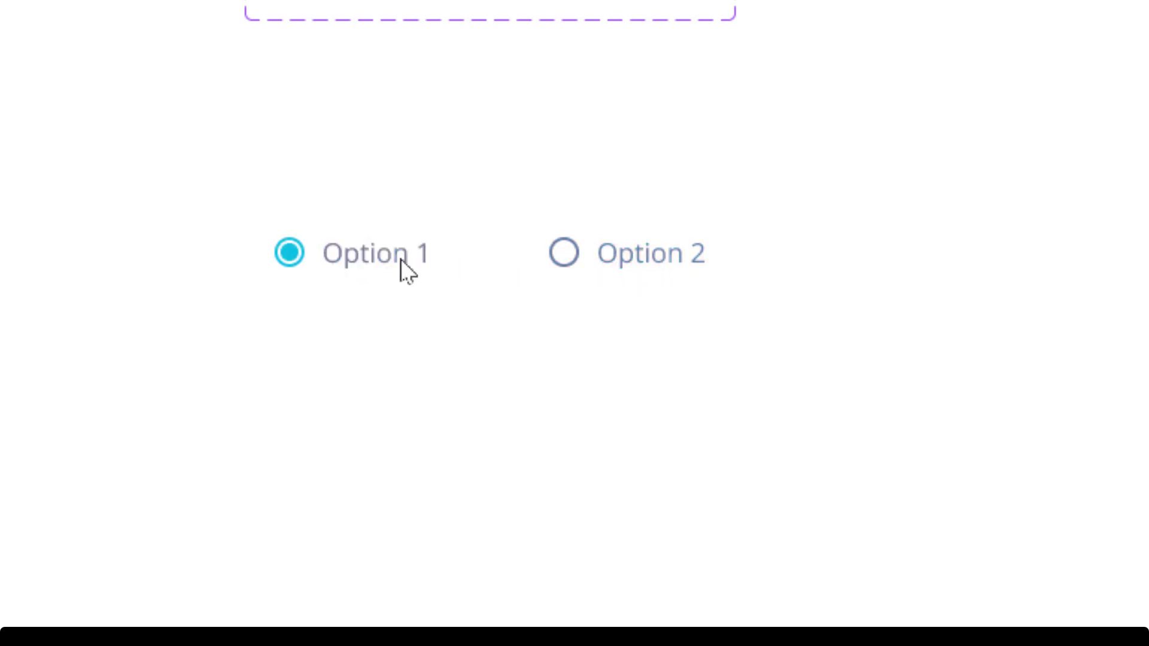
left_click(635, 254)
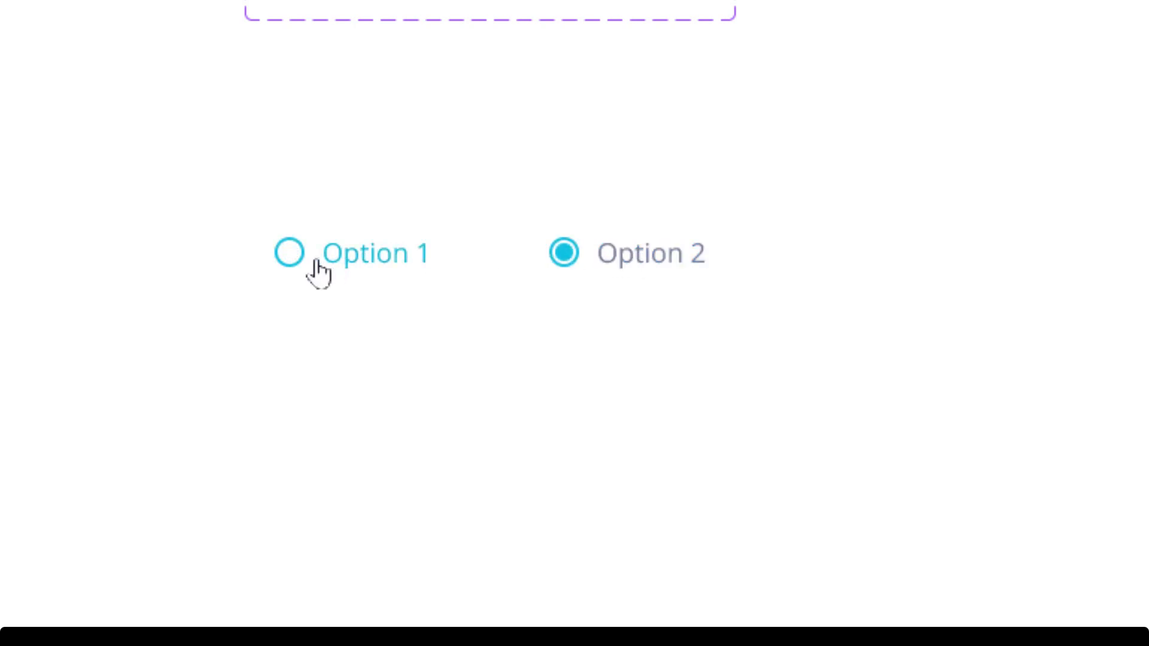